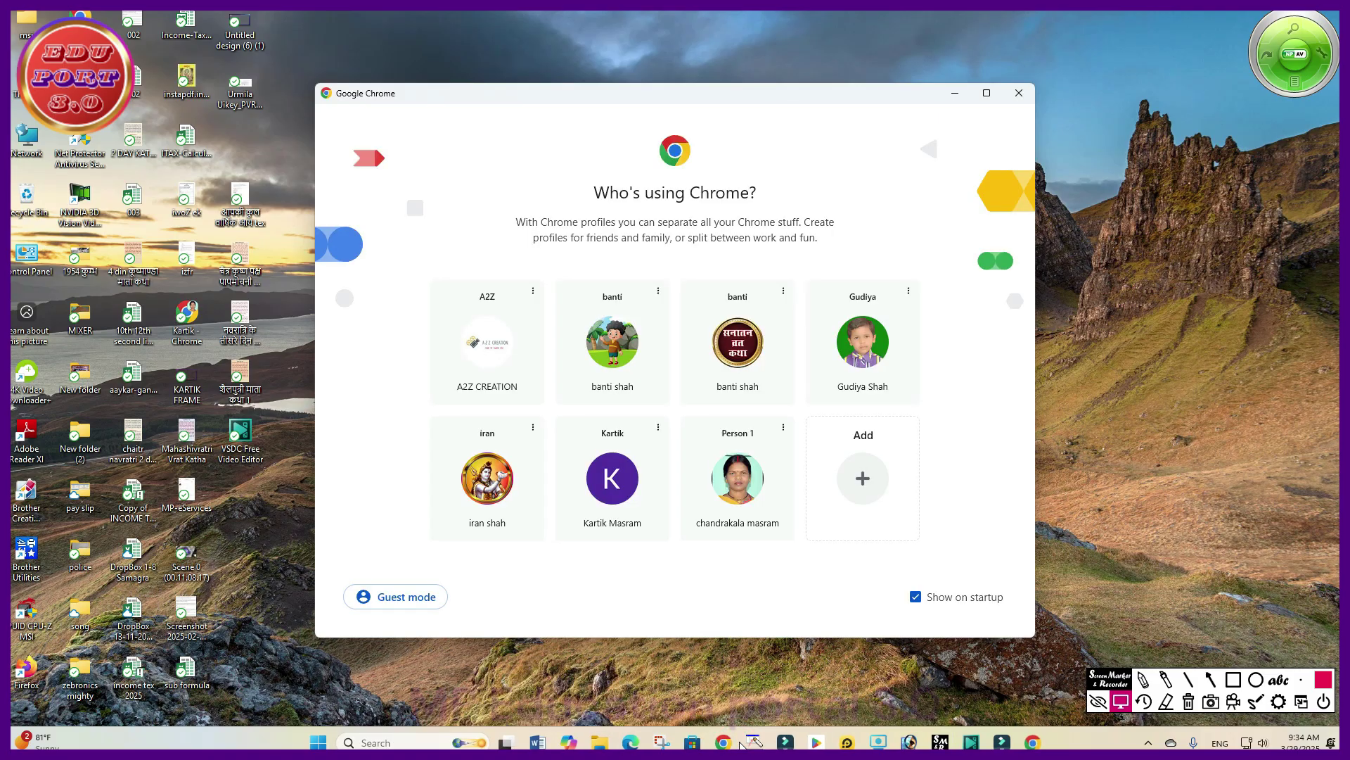
# - Open the Person 1 browser profile and search Google for "education portal 3.0 login"
pyautogui.click(737, 482)
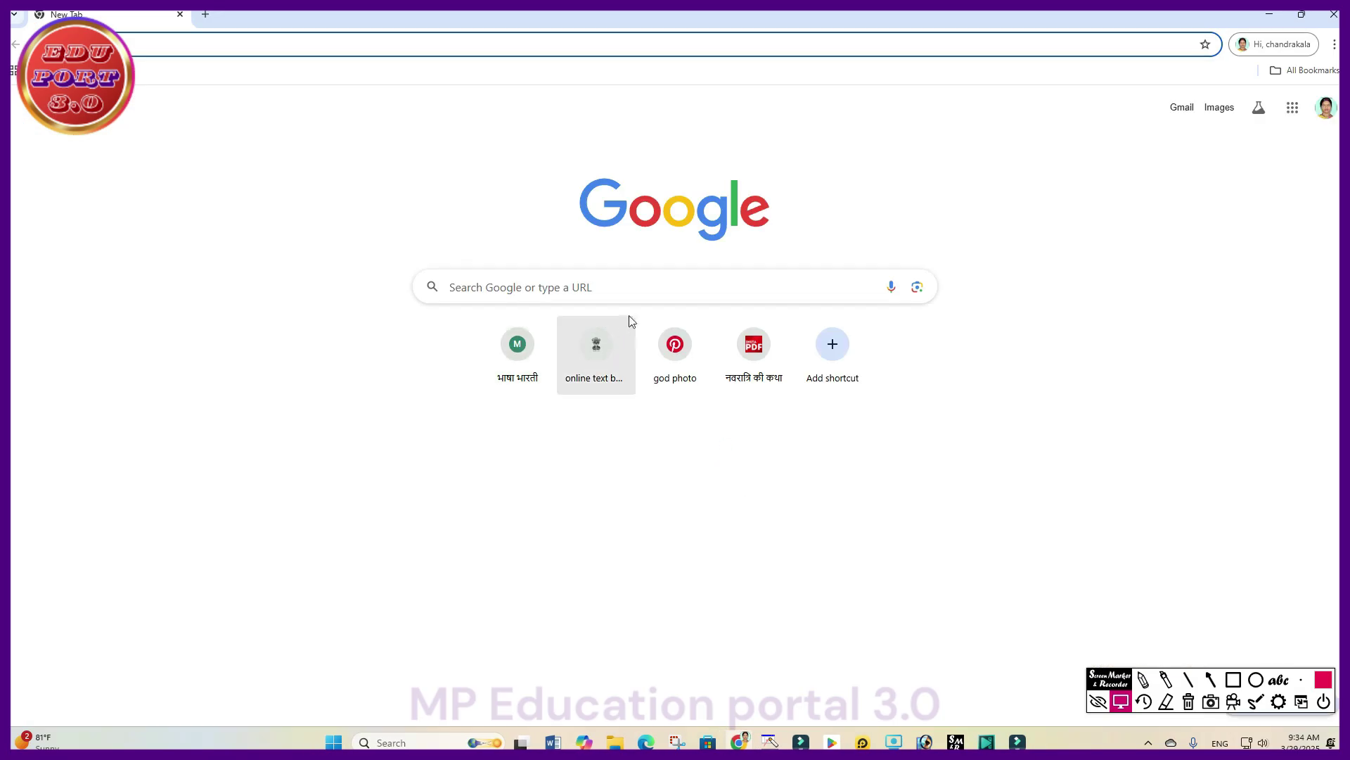
pyautogui.click(548, 287)
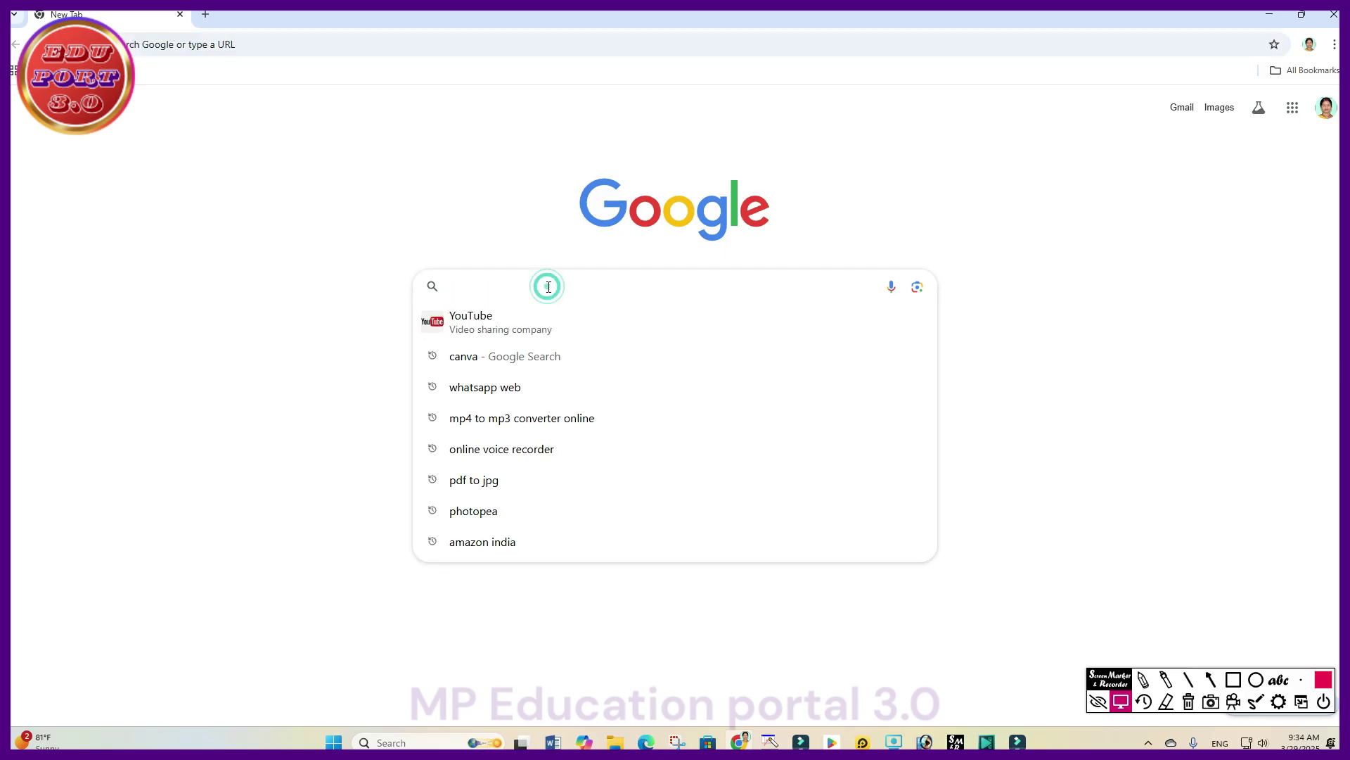
pyautogui.write('education portal 3.0 login')
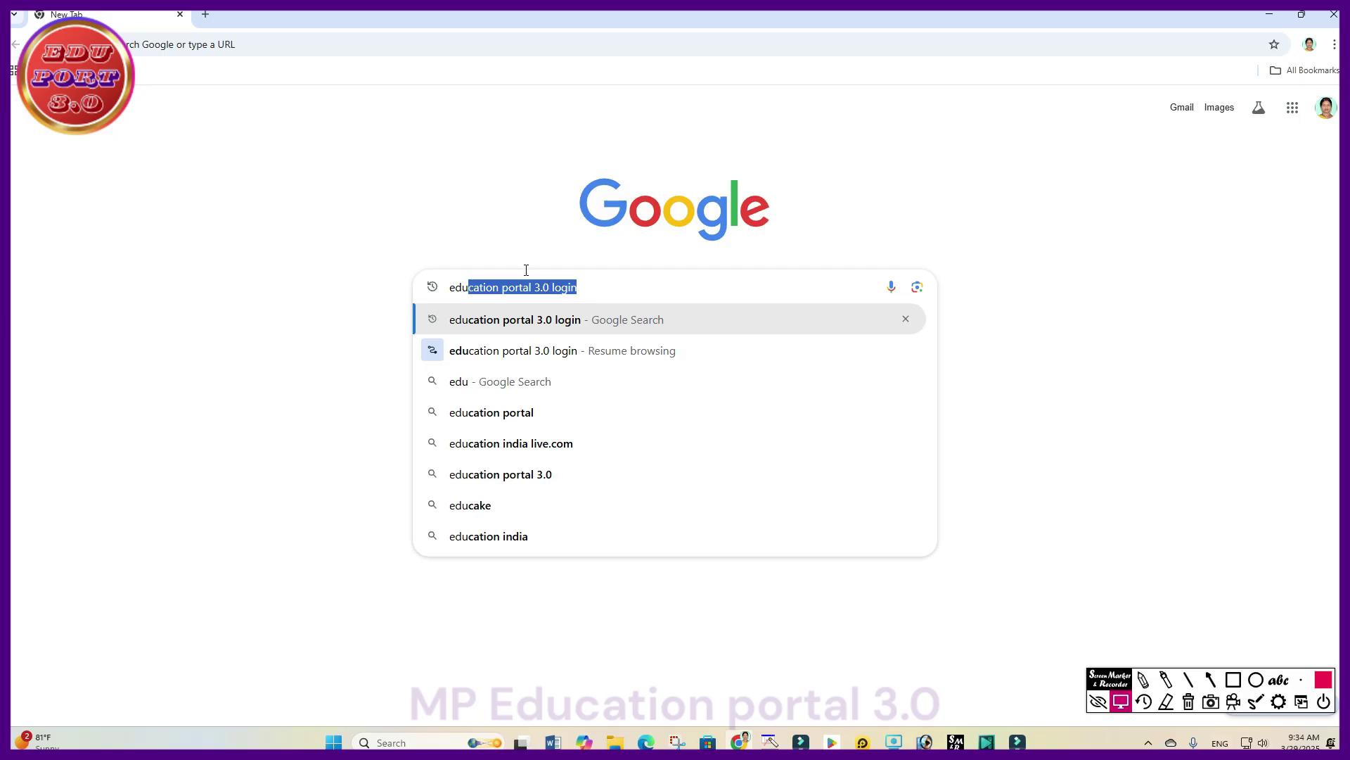
pyautogui.click(519, 323)
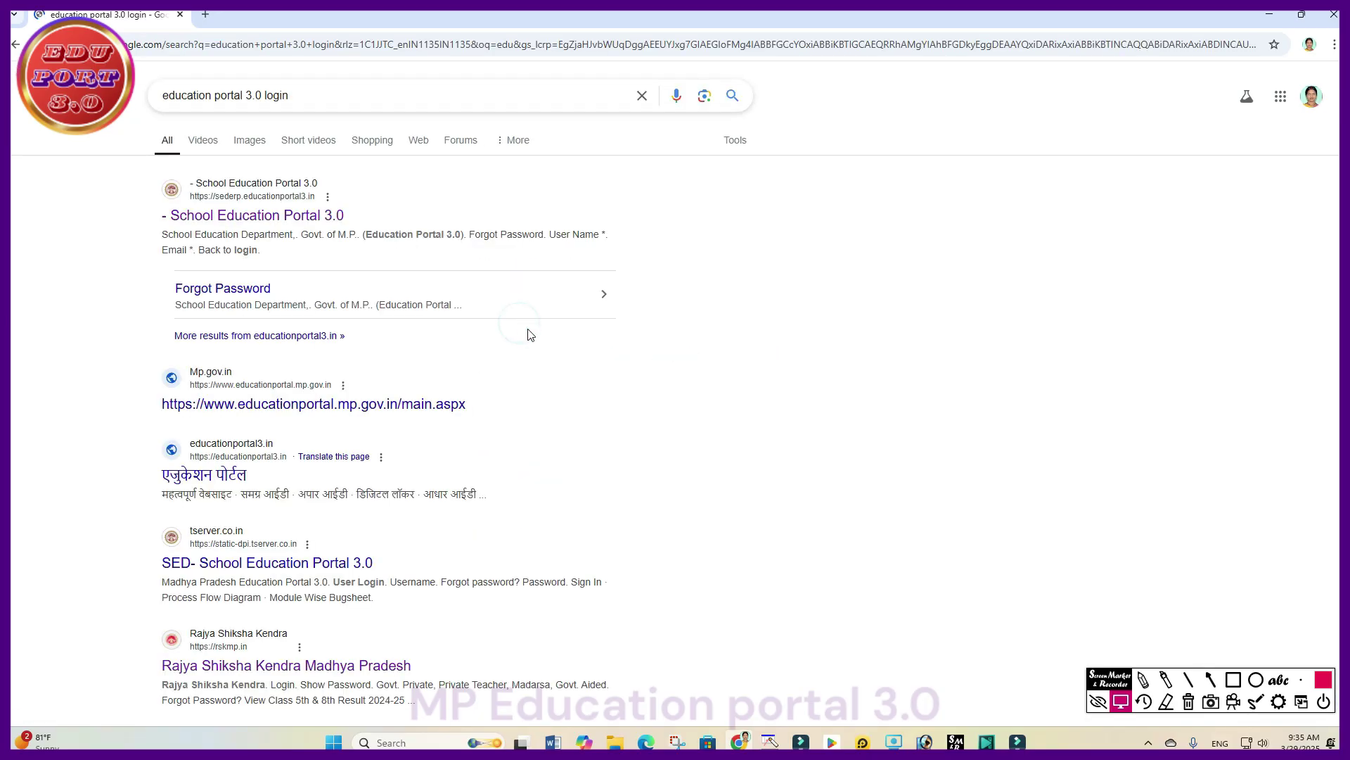
# - Outline the School Education Portal 3.0 search result with a marker rectangle, erase the marking, and open that result
pyautogui.click(1240, 681)
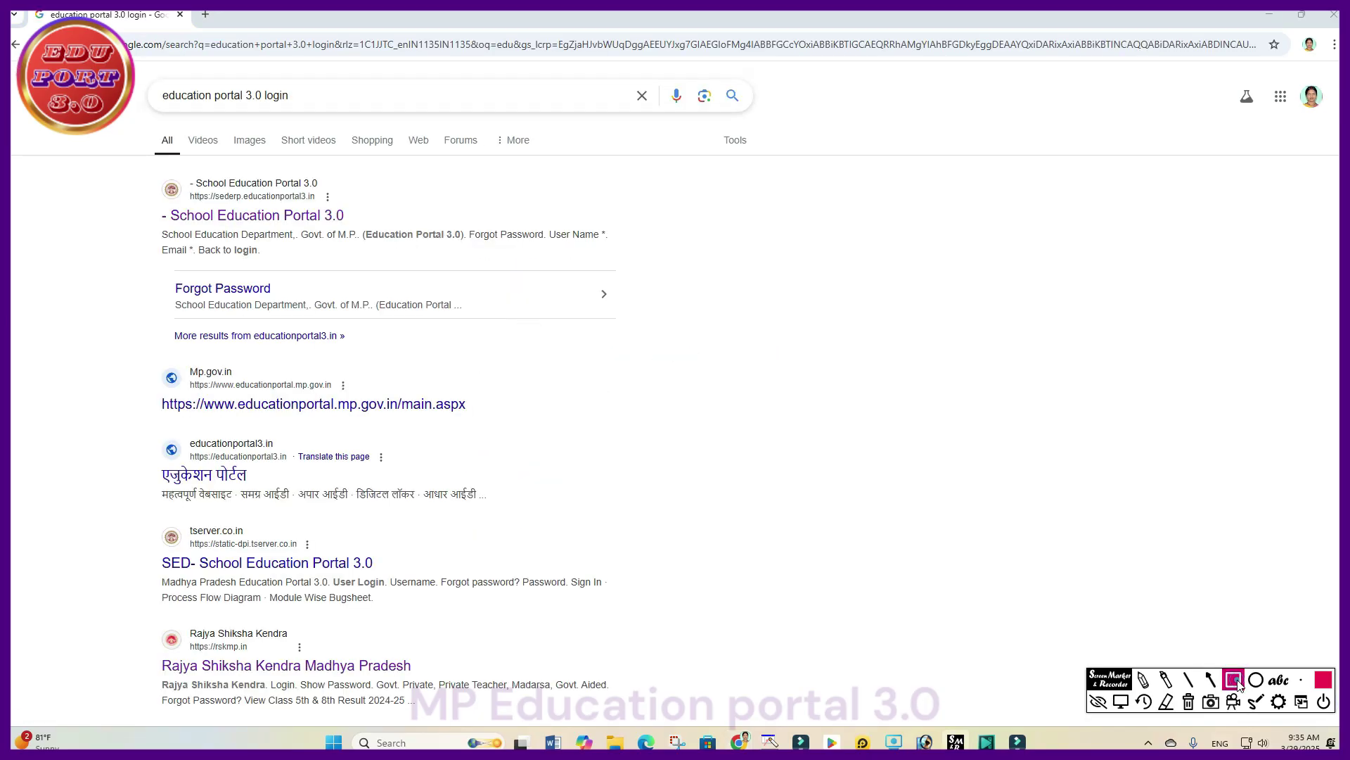
pyautogui.moveTo(156, 205)
pyautogui.mouseDown()
pyautogui.moveTo(244, 241)
pyautogui.moveTo(382, 240)
pyautogui.mouseUp()
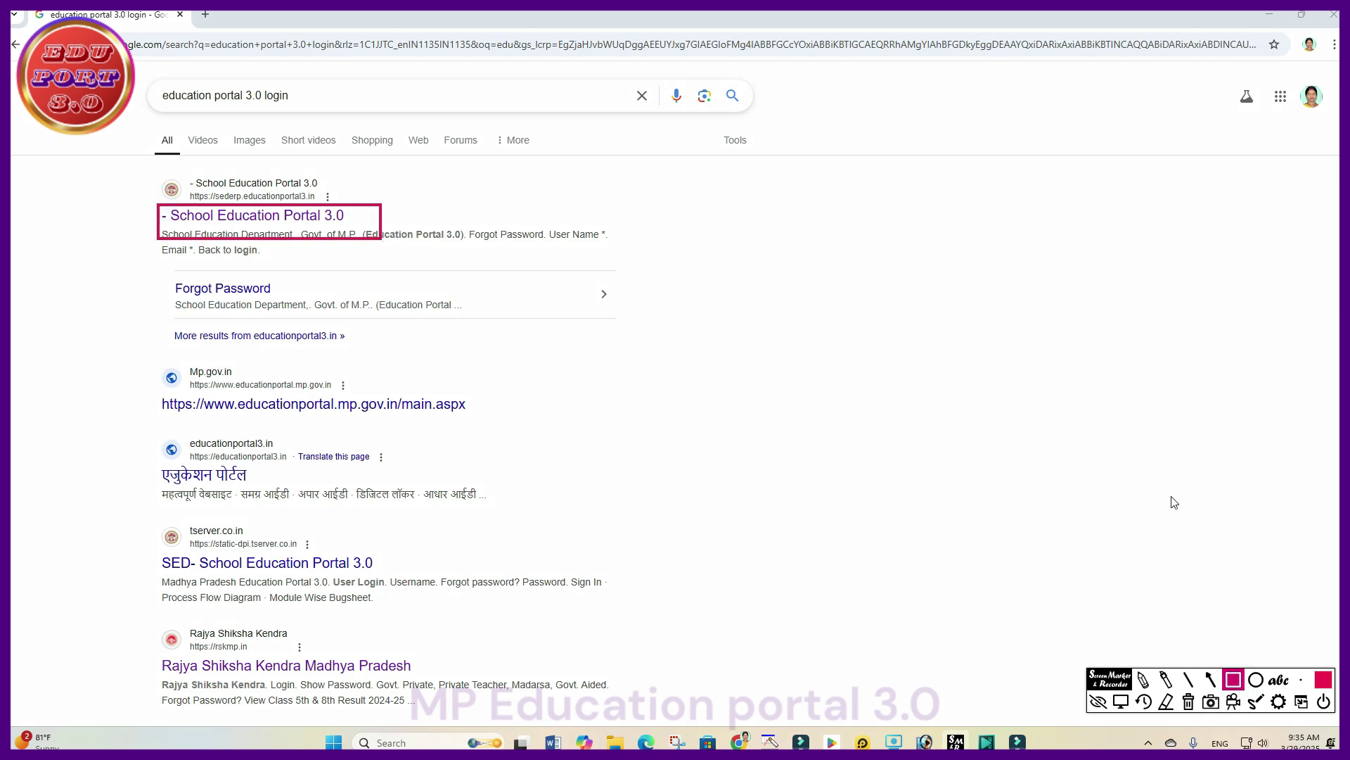
pyautogui.click(1195, 704)
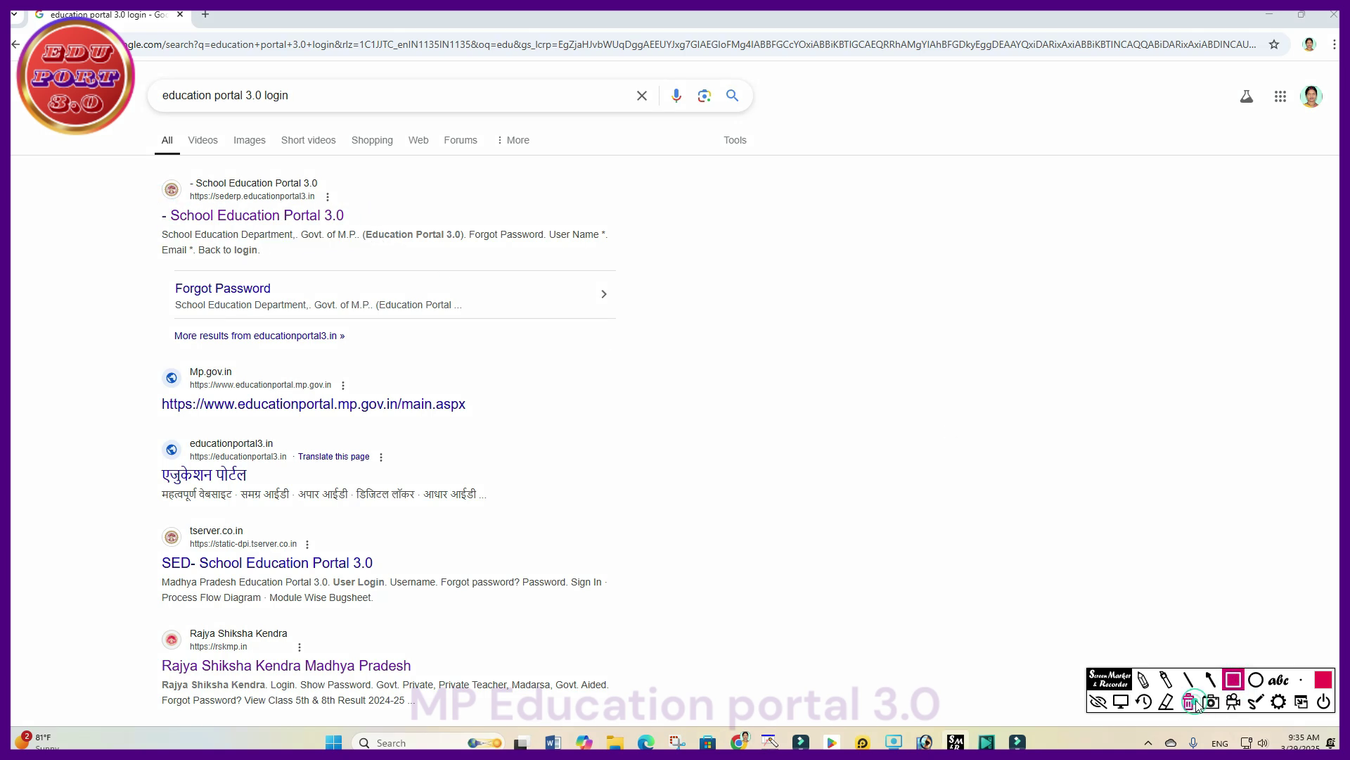
pyautogui.click(253, 222)
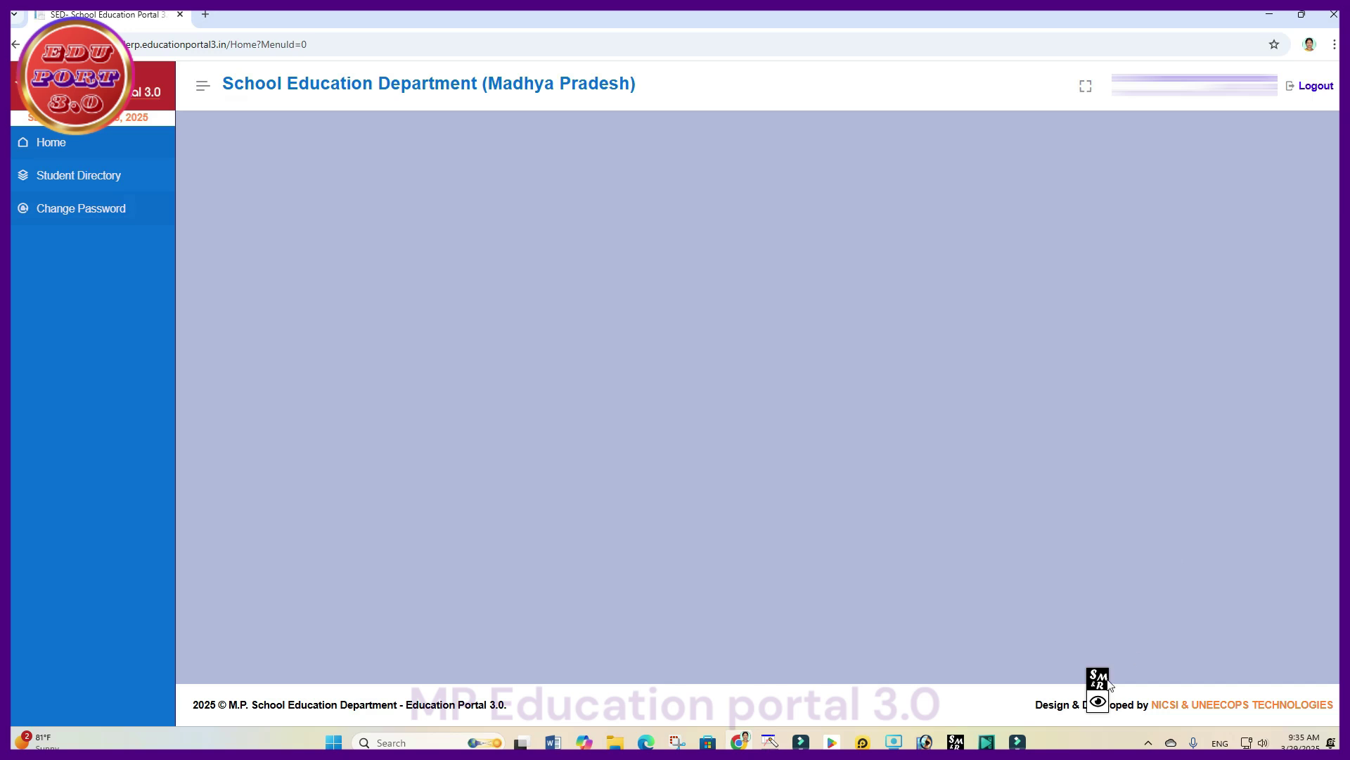
# - Show the screen marker, frame the portal's Home, Student Directory and Change Password entries with a red rectangle, and erase the markings
pyautogui.click(1098, 702)
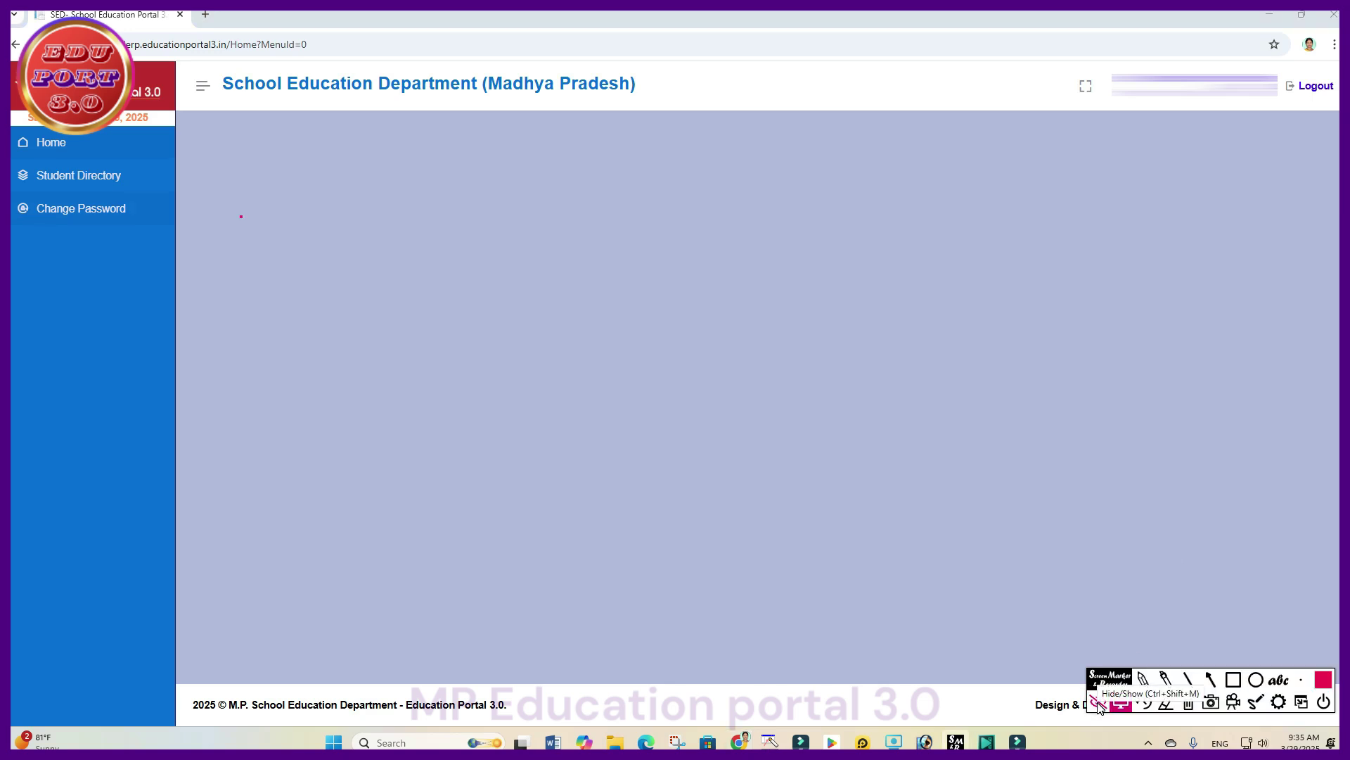
pyautogui.click(1234, 680)
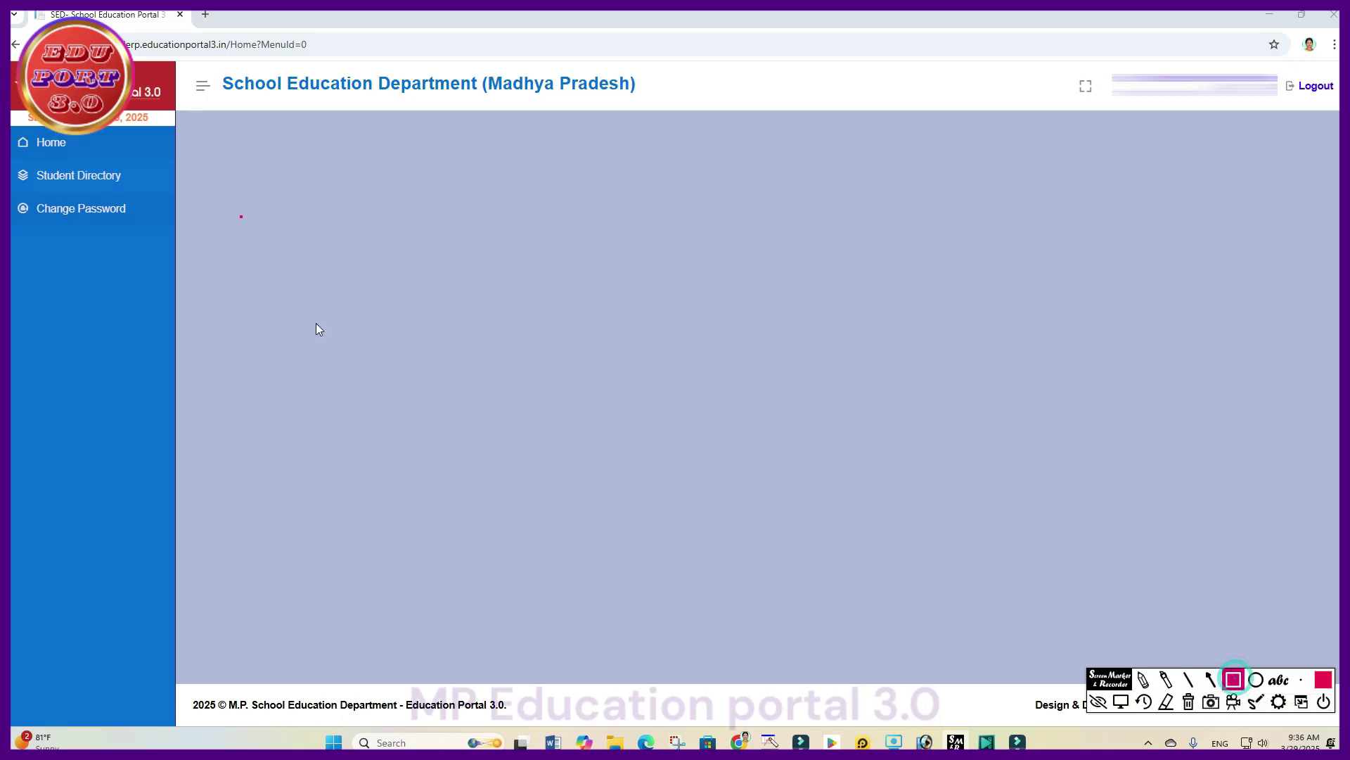
pyautogui.moveTo(19, 226); pyautogui.dragTo(125, 236)
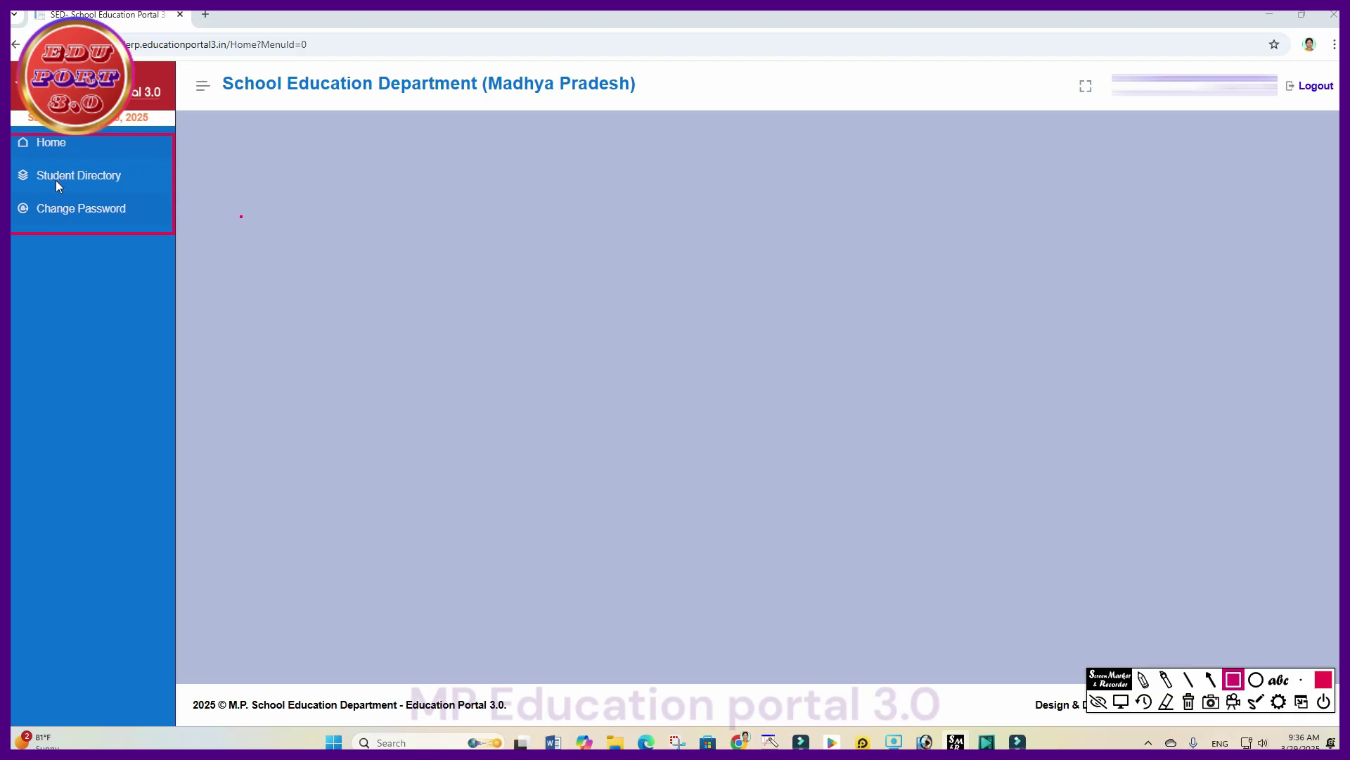
pyautogui.click(1190, 702)
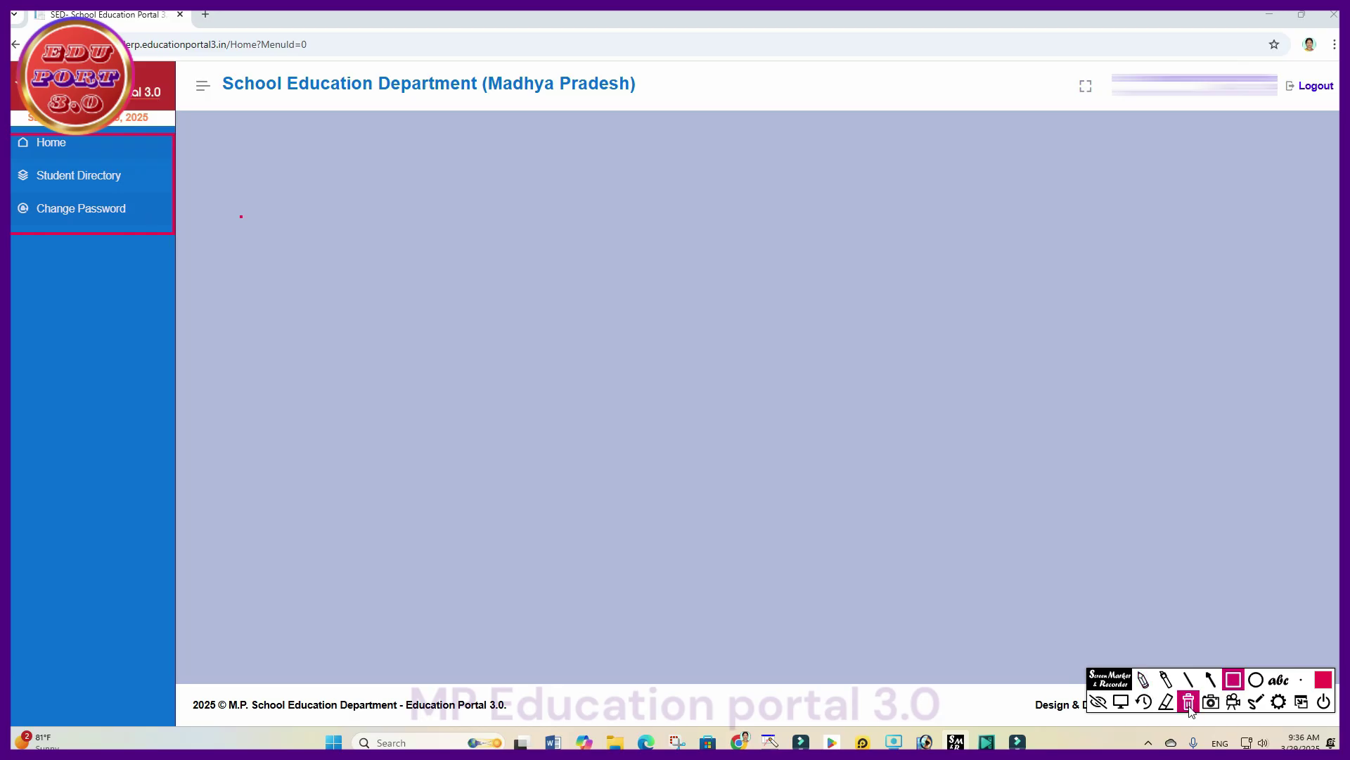
# - Set the marker colour to yellow, frame the Student Directory entry with a rectangle, and open Student Directory with the marker hidden
pyautogui.click(1322, 680)
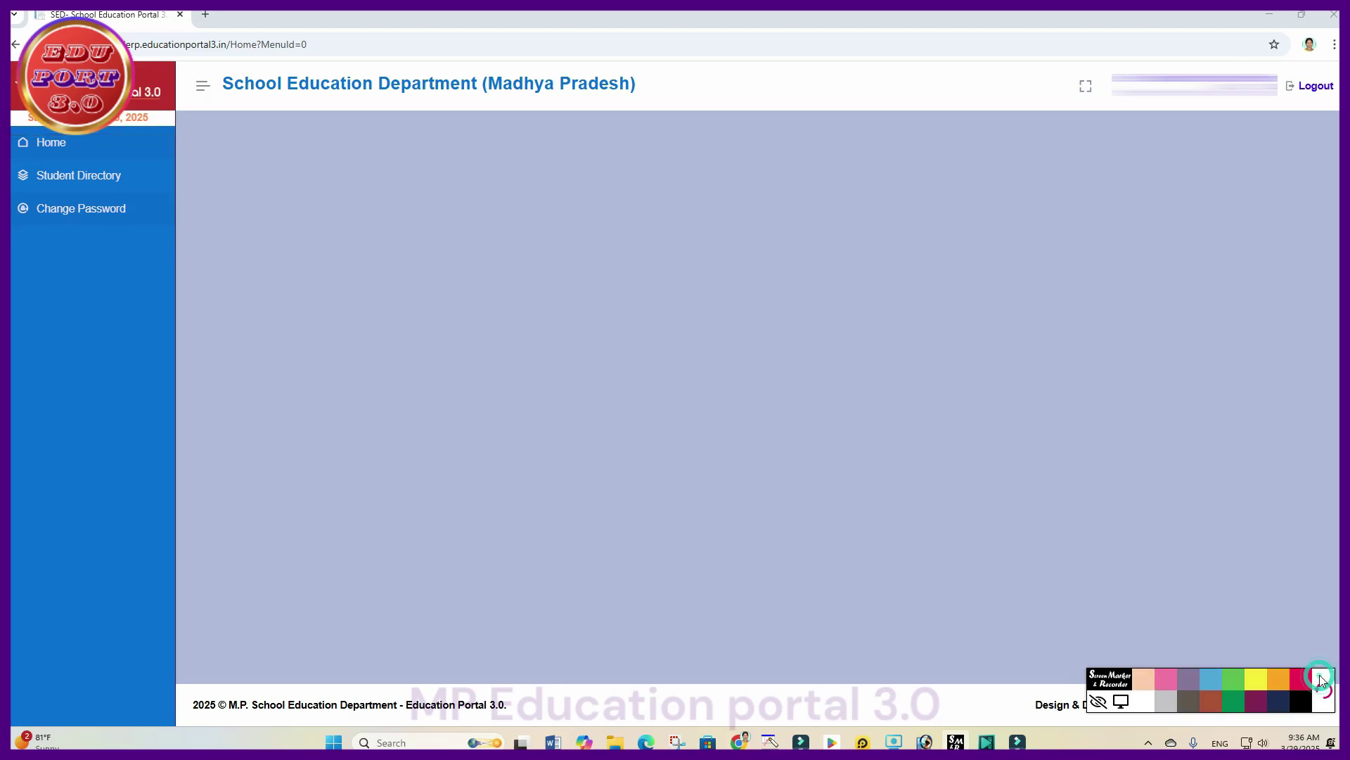
pyautogui.click(1257, 682)
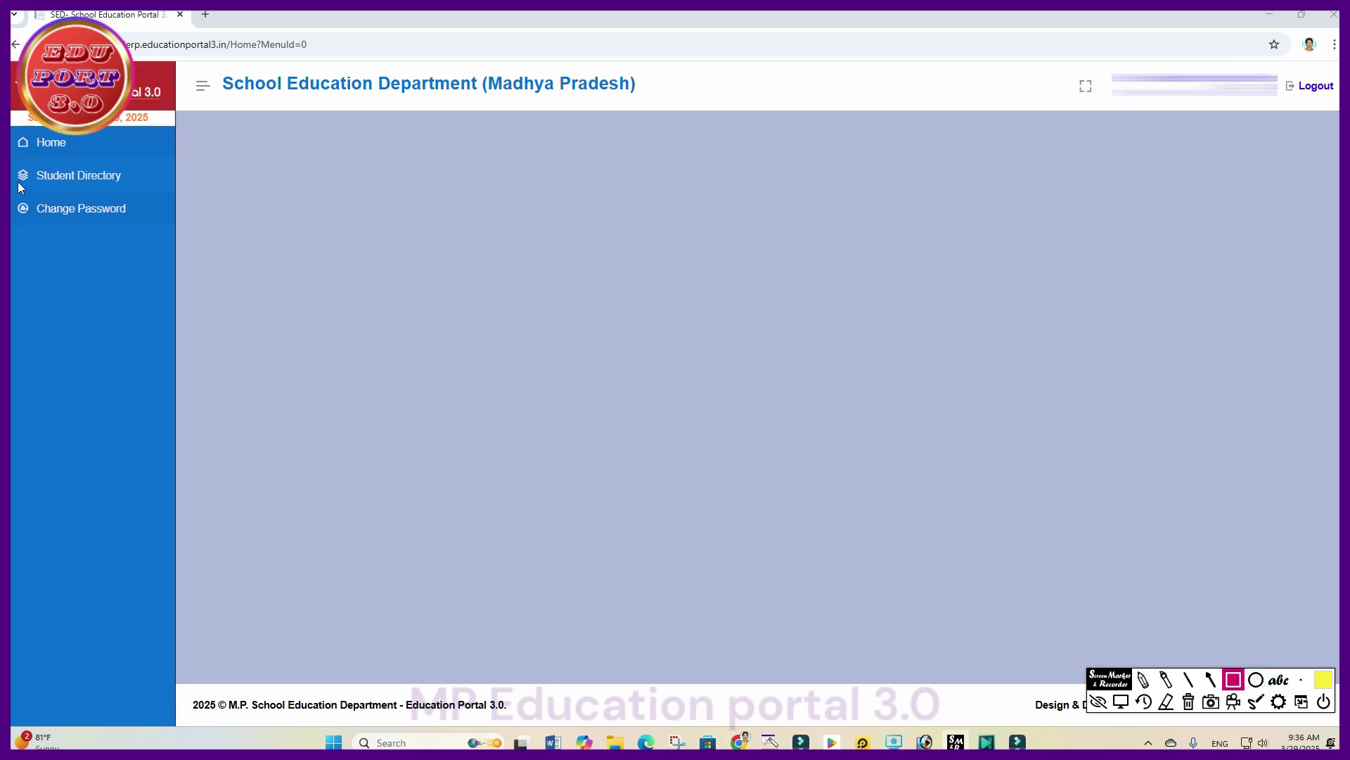
pyautogui.moveTo(11, 164); pyautogui.dragTo(96, 191)
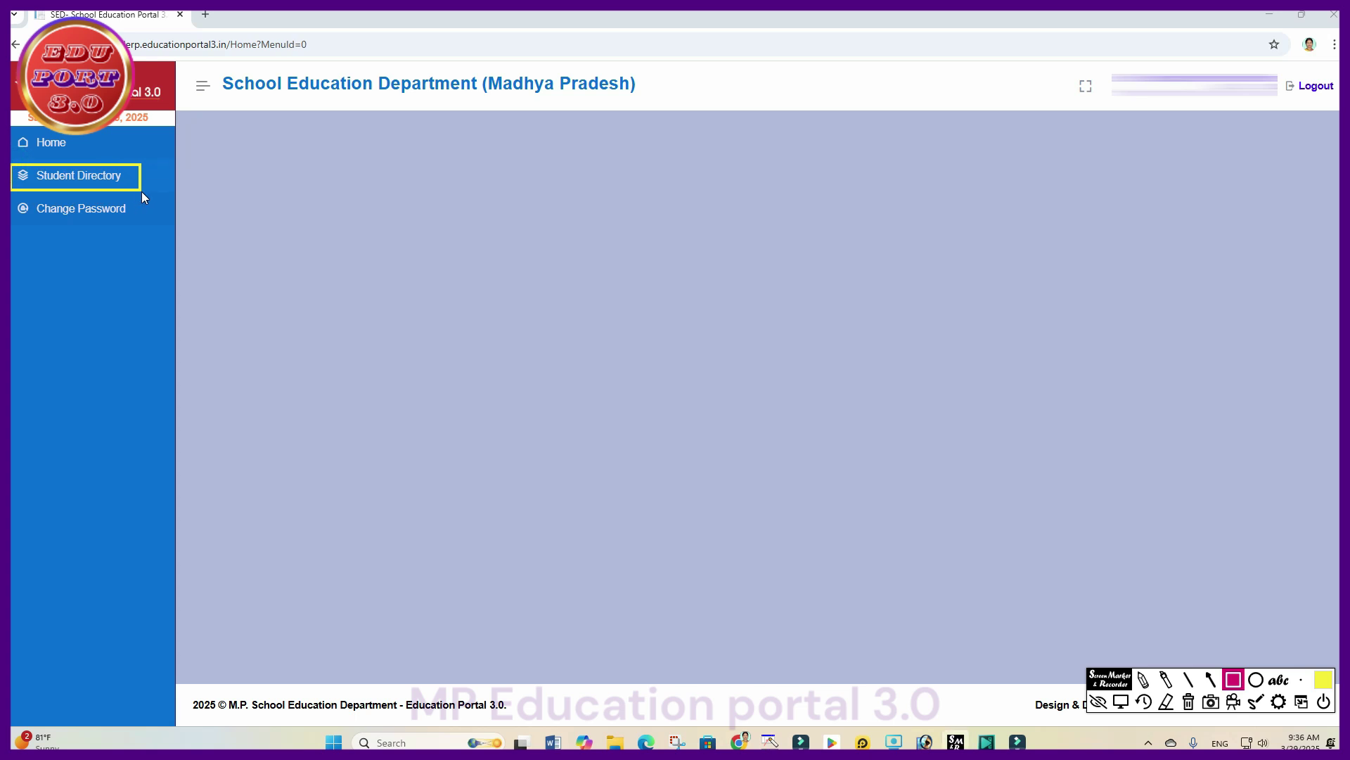
pyautogui.click(1109, 704)
pyautogui.click(60, 182)
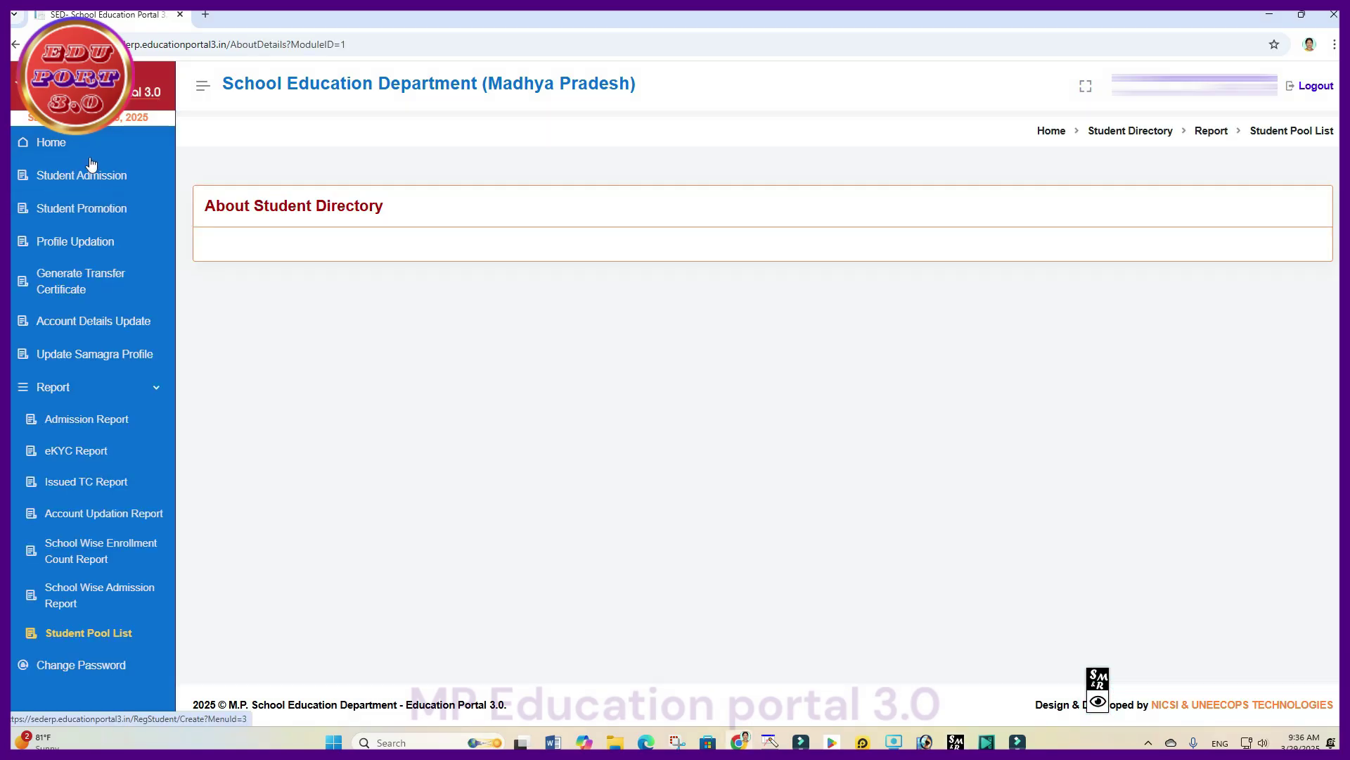
# - Frame the whole list of Student Directory options with a yellow marker rectangle and erase all markings
pyautogui.click(1098, 701)
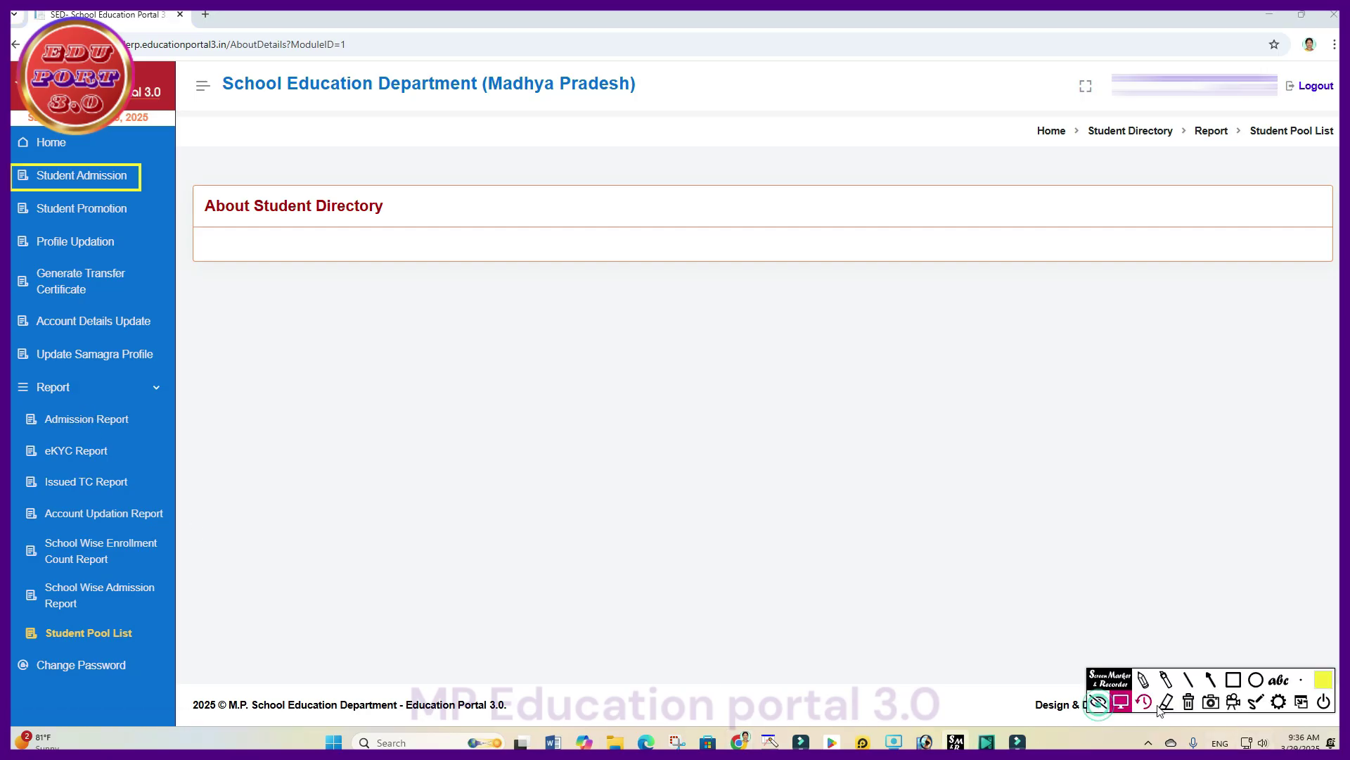
pyautogui.click(1233, 680)
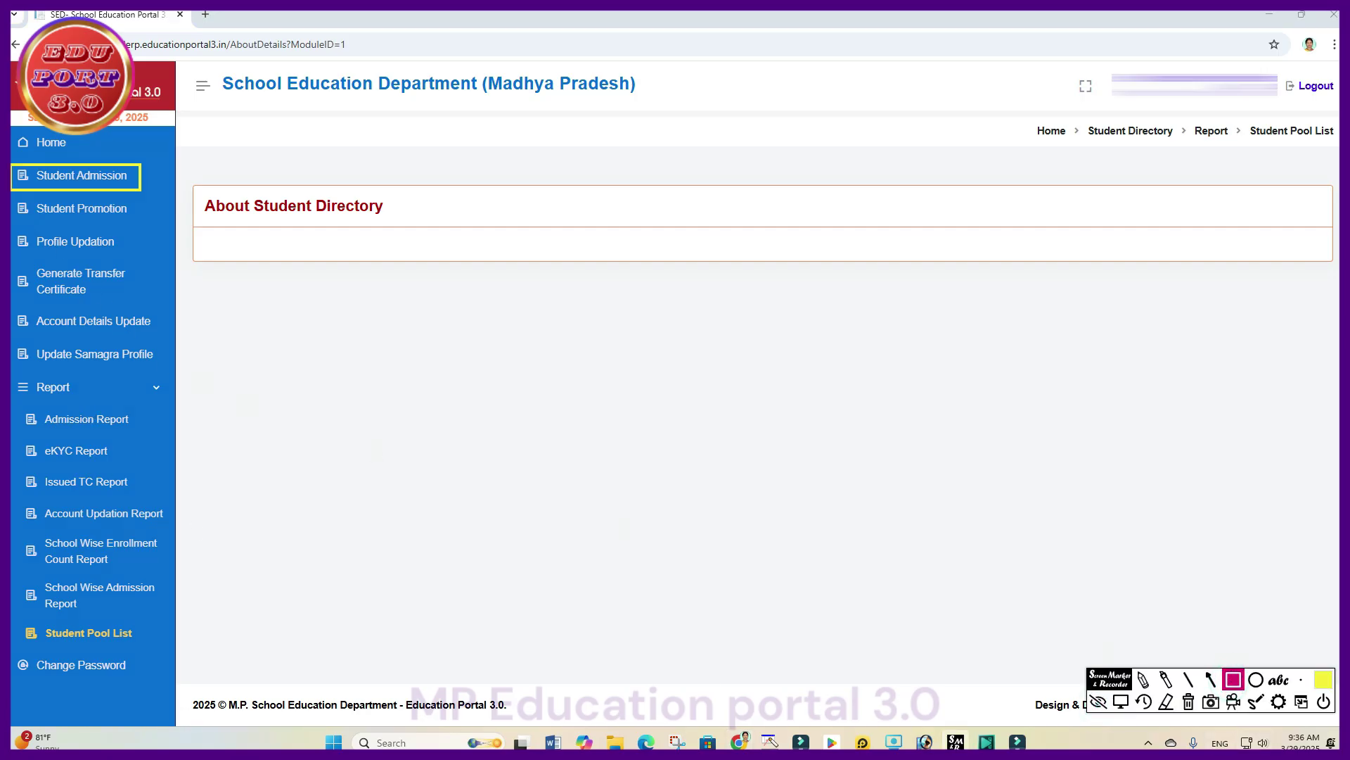
pyautogui.moveTo(12, 164)
pyautogui.mouseDown()
pyautogui.moveTo(21, 408)
pyautogui.moveTo(70, 626)
pyautogui.moveTo(171, 694)
pyautogui.mouseUp()
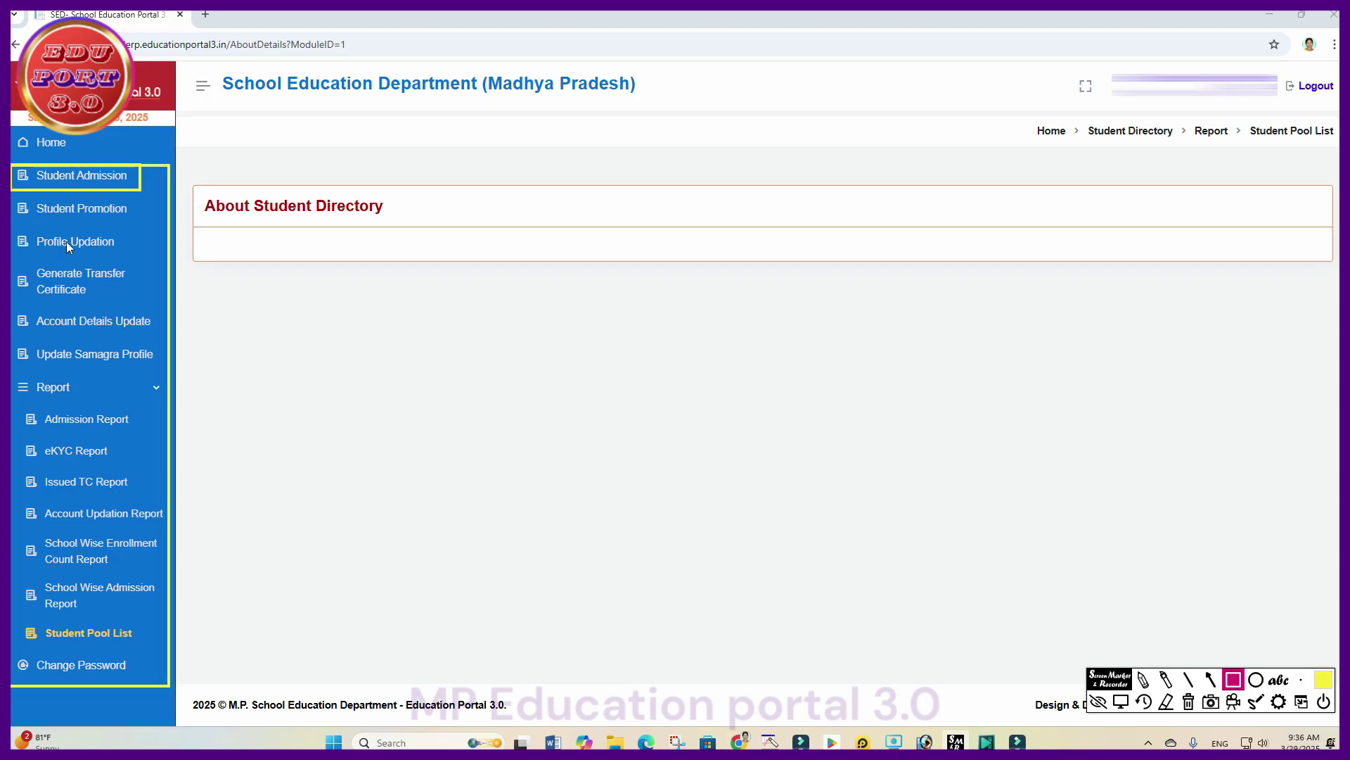
pyautogui.click(1190, 702)
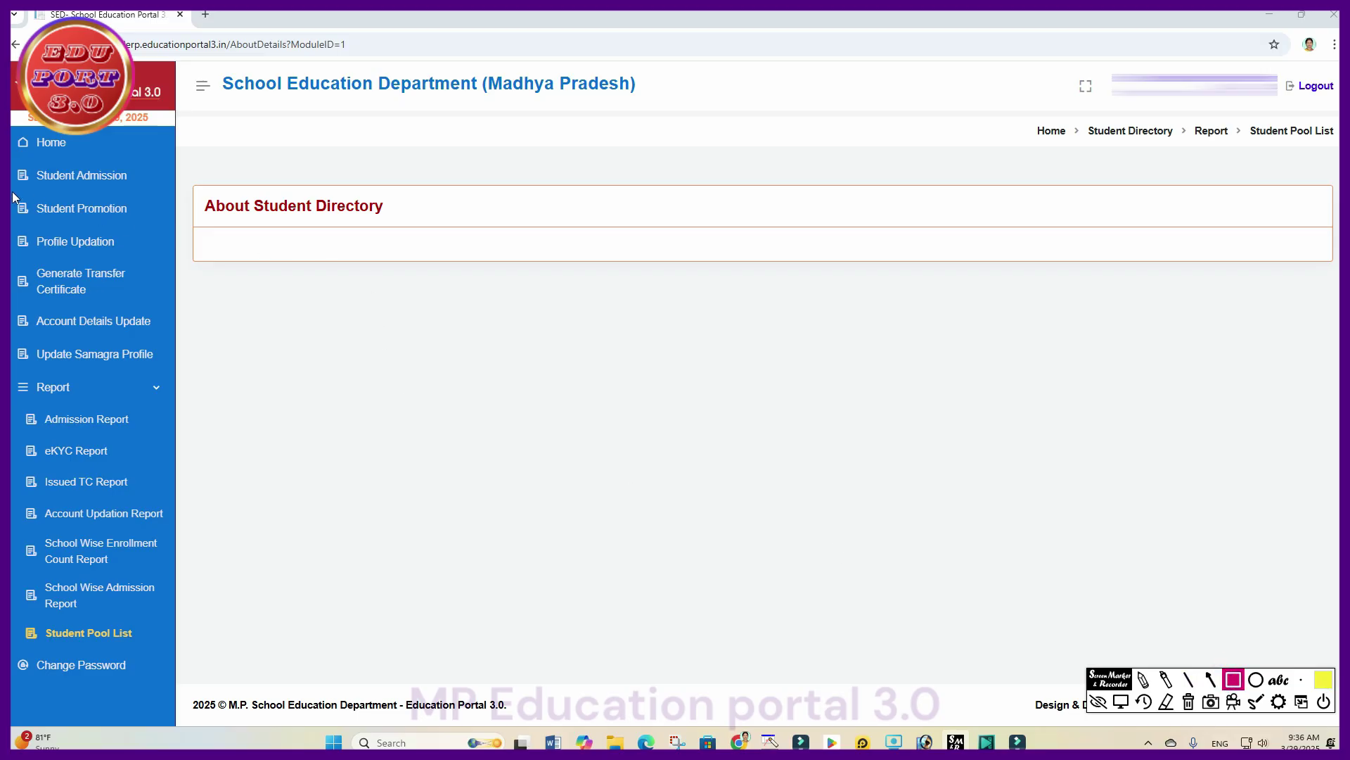
# - Frame the Student Promotion entry with a yellow rectangle, erase it, and open the Student Promotion page with the marker hidden
pyautogui.moveTo(10, 197)
pyautogui.mouseDown()
pyautogui.moveTo(51, 222)
pyautogui.moveTo(123, 226)
pyautogui.mouseUp()
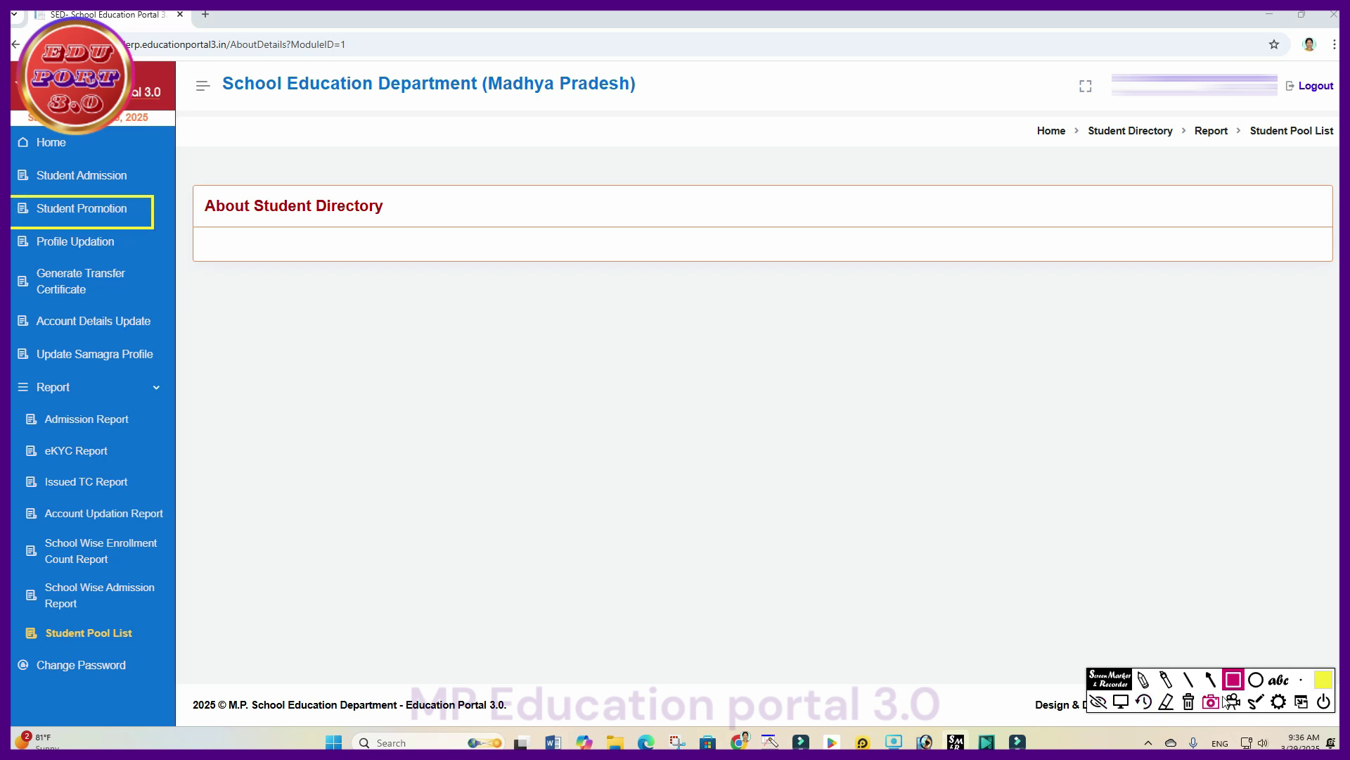
pyautogui.click(1190, 702)
pyautogui.click(1098, 701)
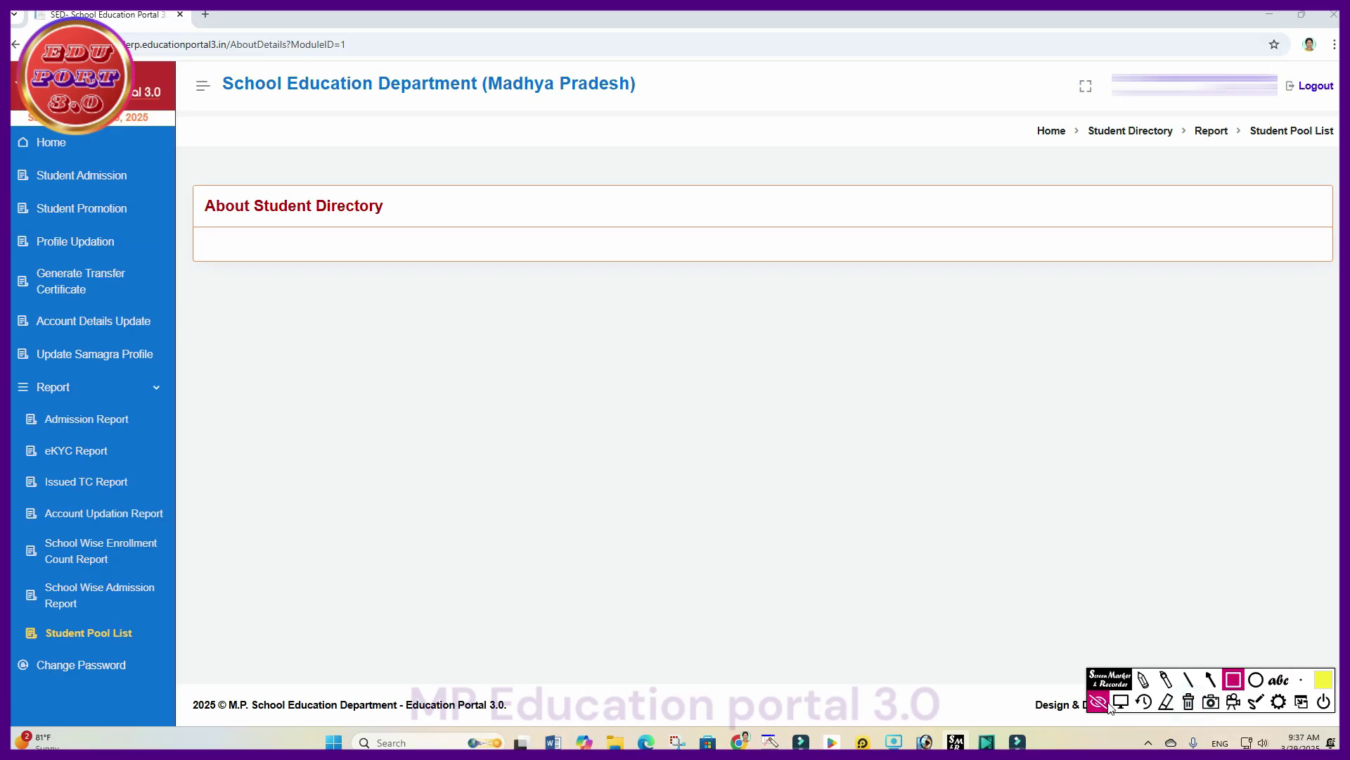
pyautogui.click(76, 211)
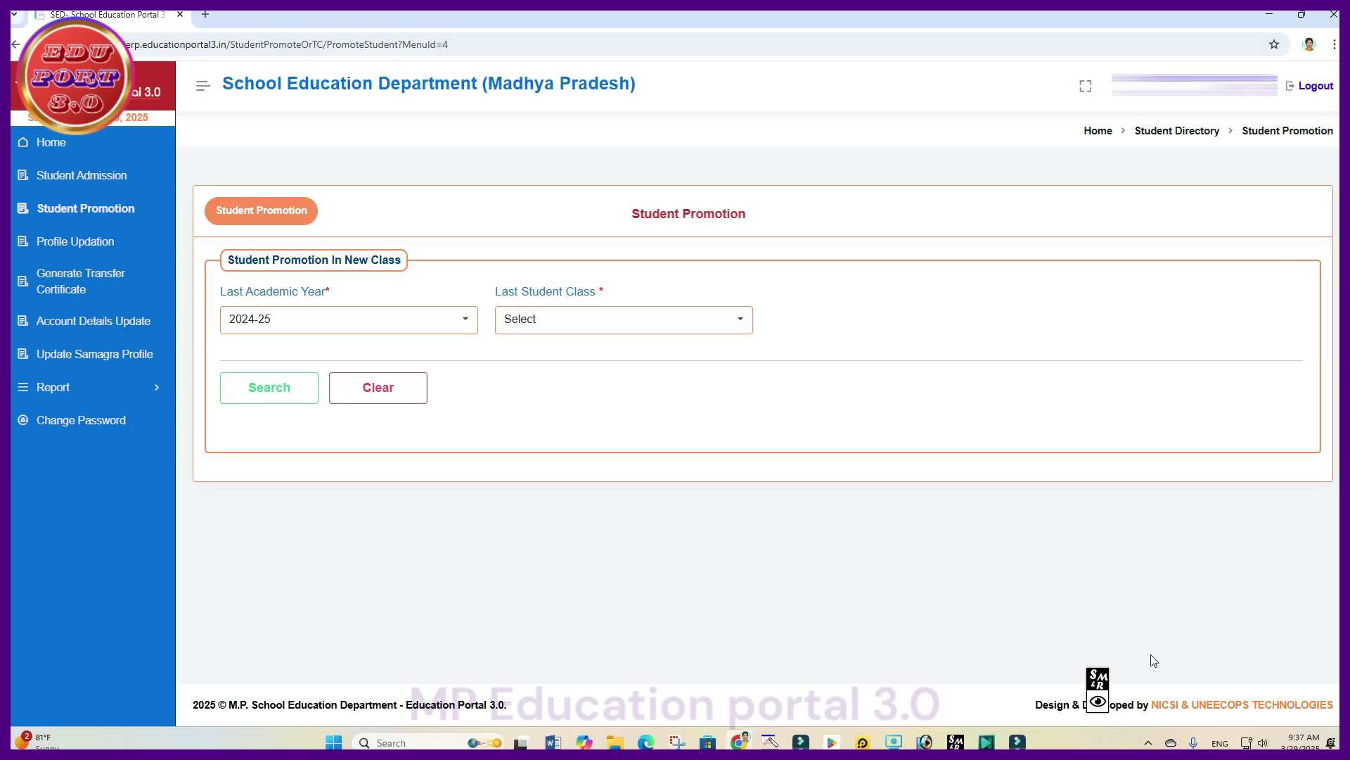
# - Change the marker colour to red, frame the "Student Promotion In New Class" heading with a rectangle, and erase the marking
pyautogui.click(1100, 699)
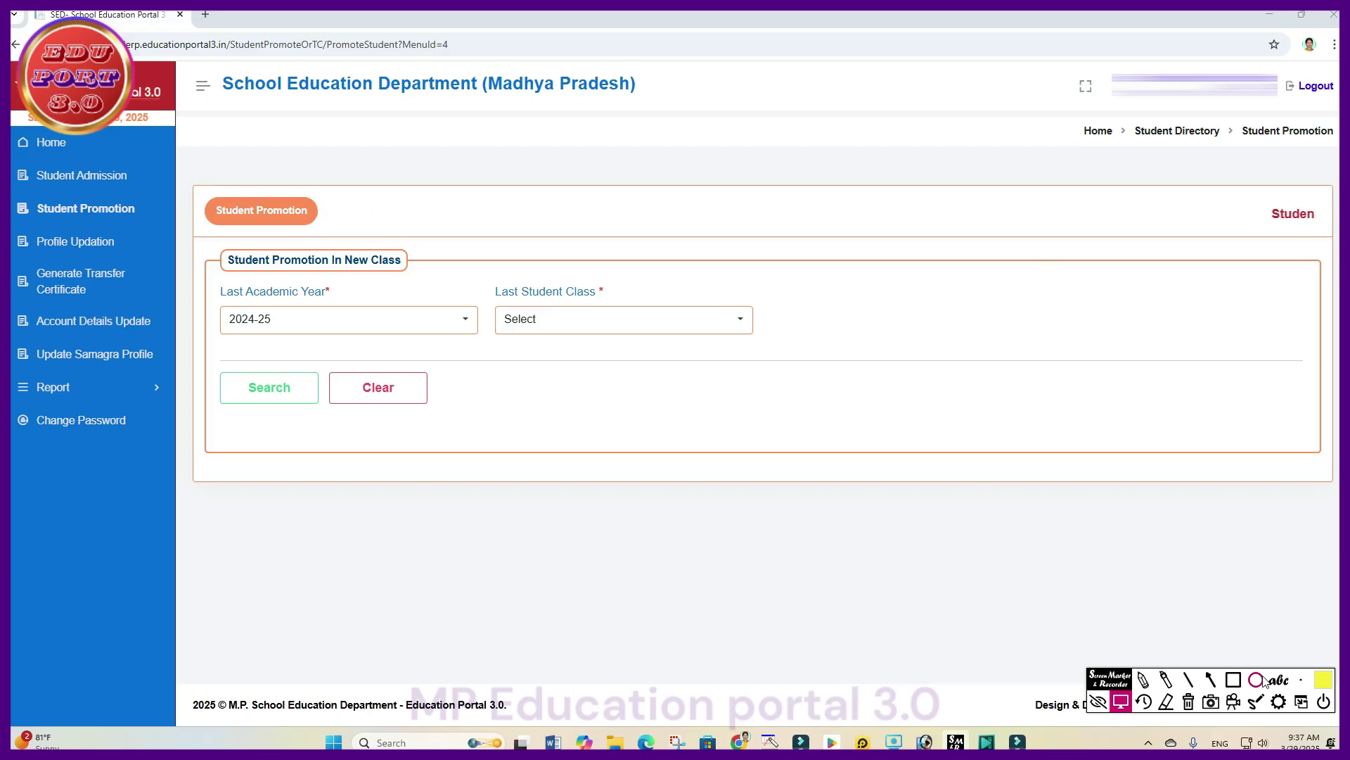
pyautogui.click(1322, 681)
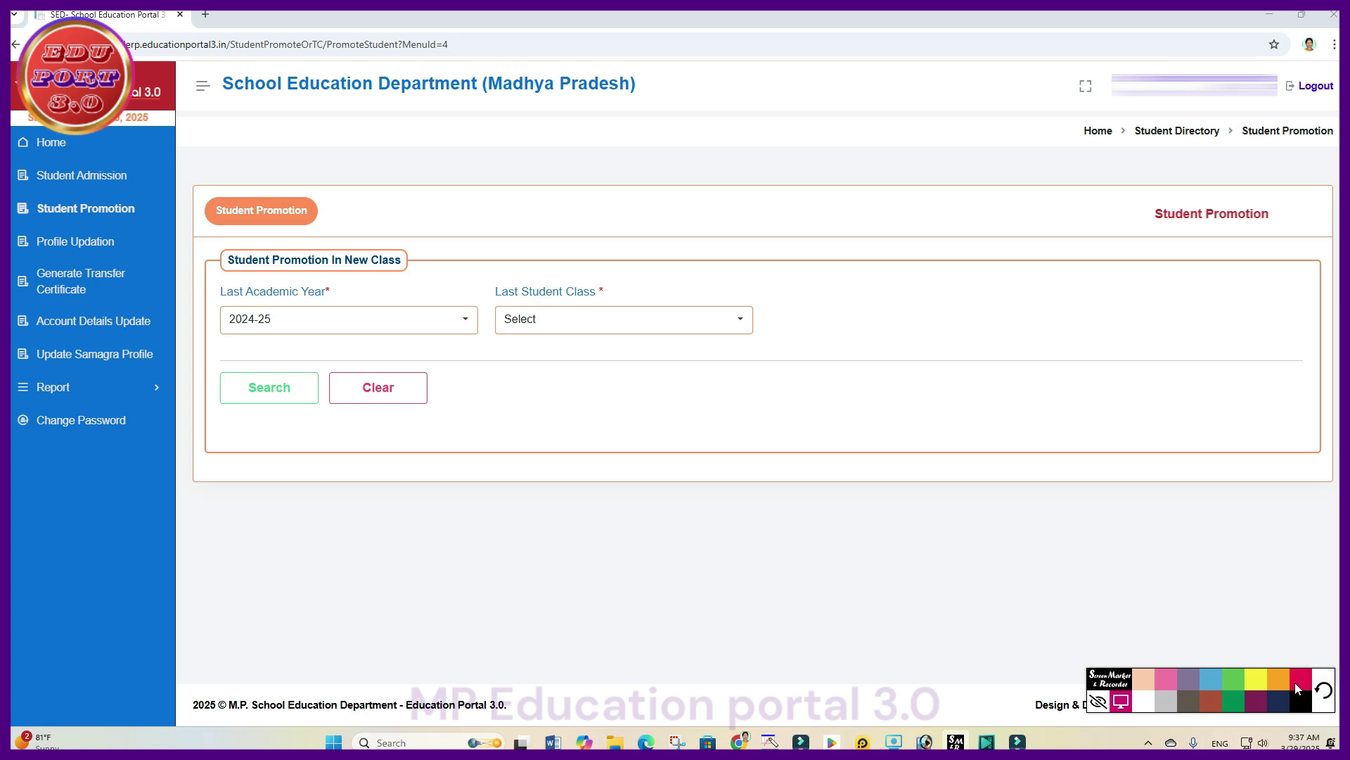
pyautogui.click(1301, 679)
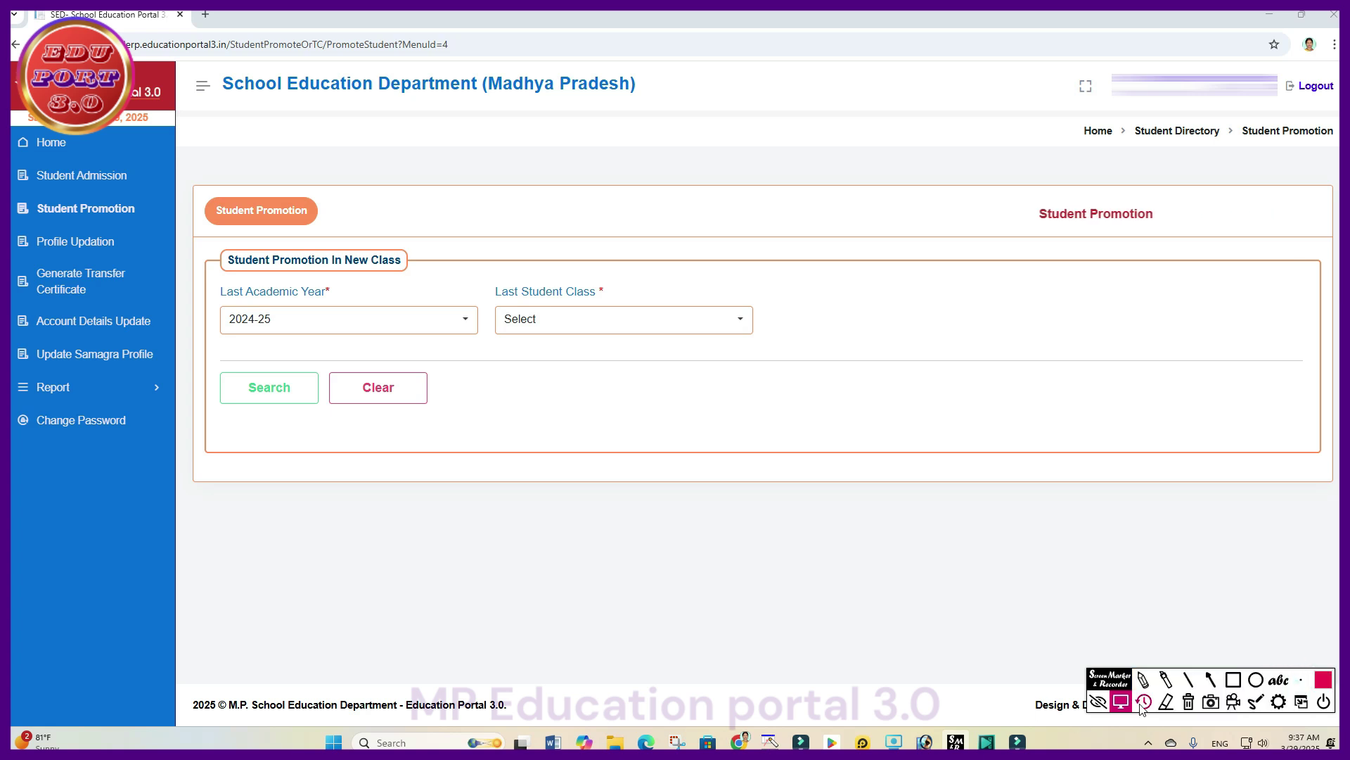
pyautogui.click(1234, 680)
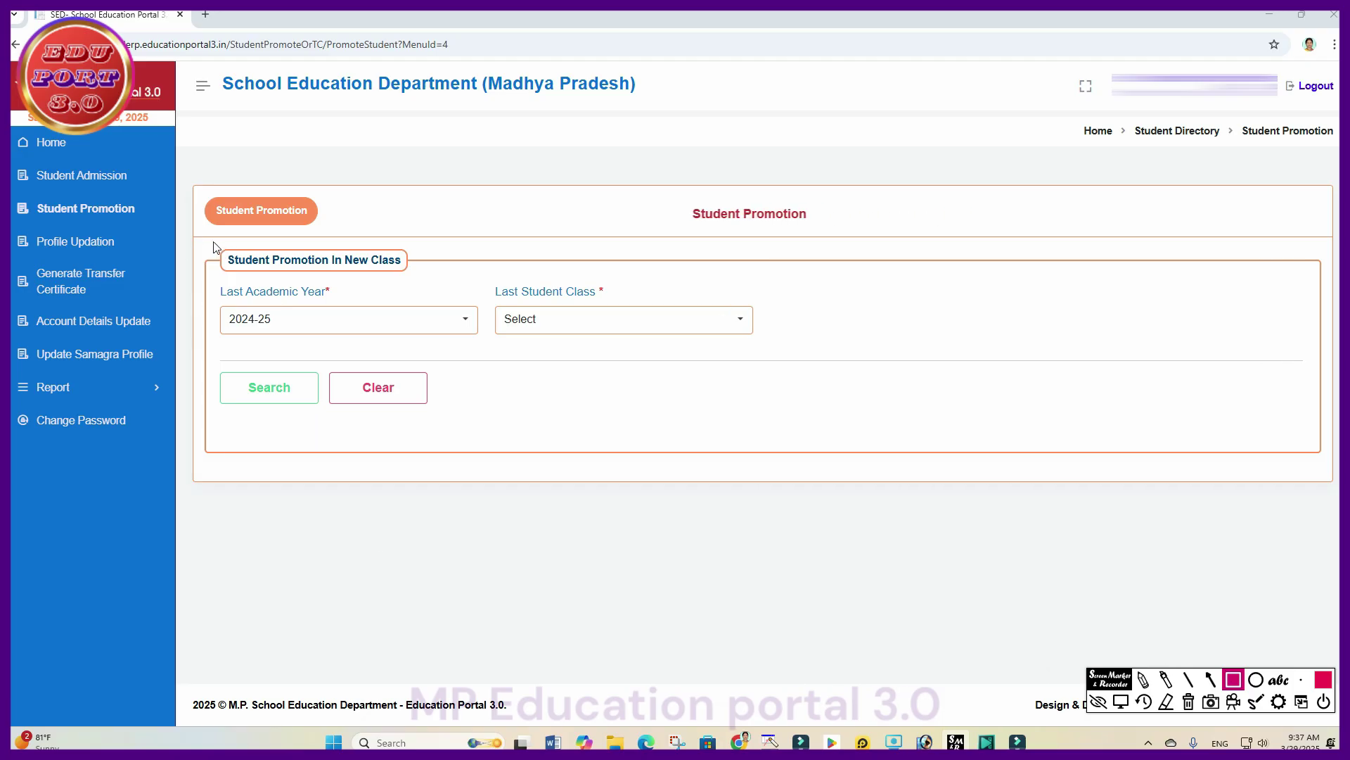
pyautogui.moveTo(213, 241)
pyautogui.mouseDown()
pyautogui.moveTo(239, 285)
pyautogui.moveTo(427, 282)
pyautogui.mouseUp()
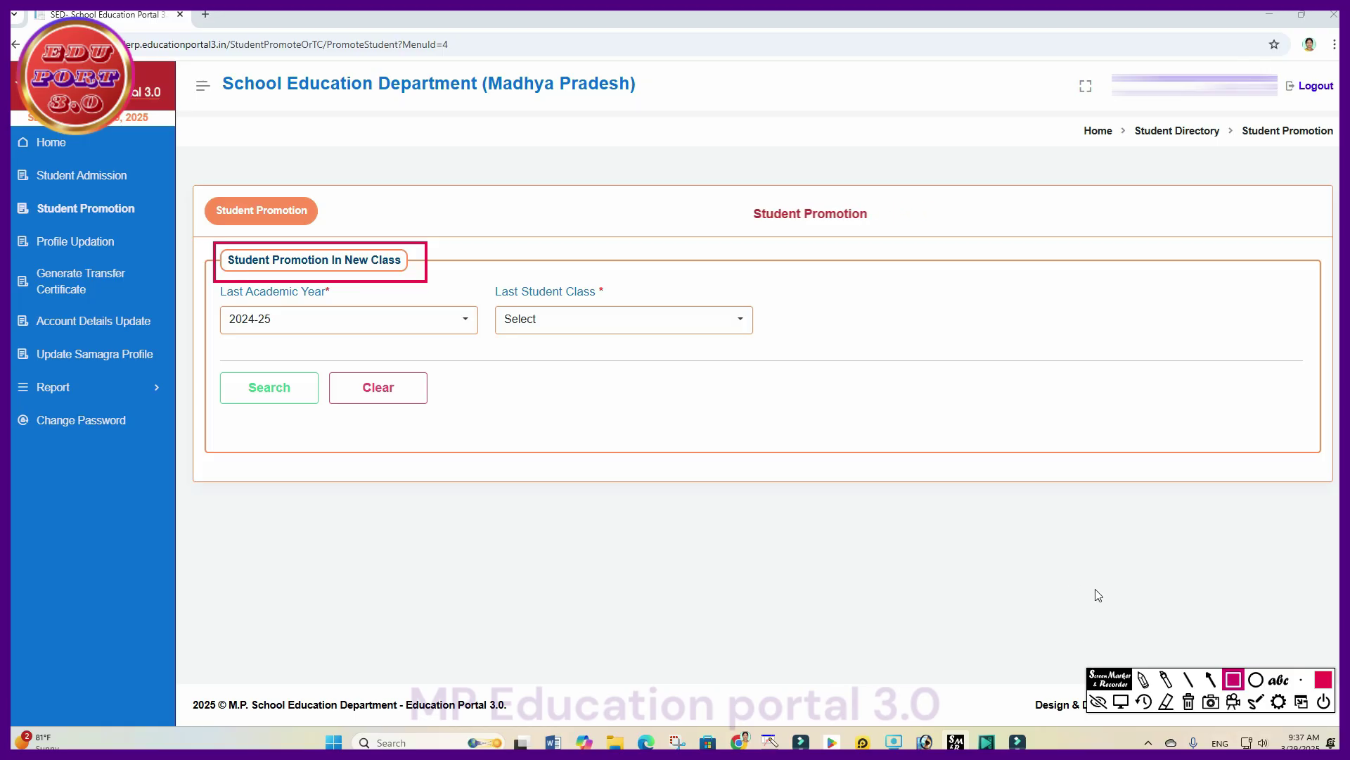
pyautogui.click(1188, 702)
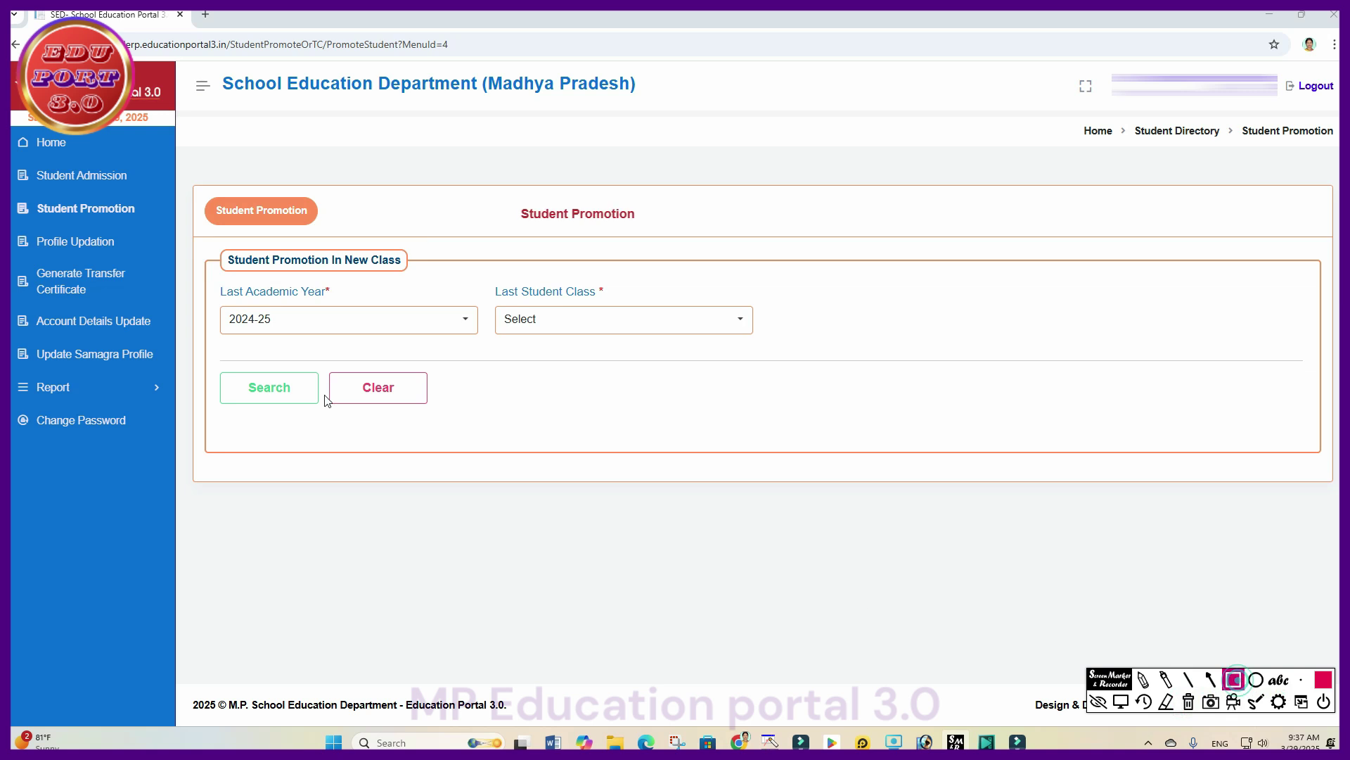
# - Frame the Last Academic Year field and the Last Student Class field in turn with red rectangles, removing each marking from view
pyautogui.moveTo(210, 296)
pyautogui.mouseDown()
pyautogui.moveTo(296, 347)
pyautogui.moveTo(490, 354)
pyautogui.mouseUp()
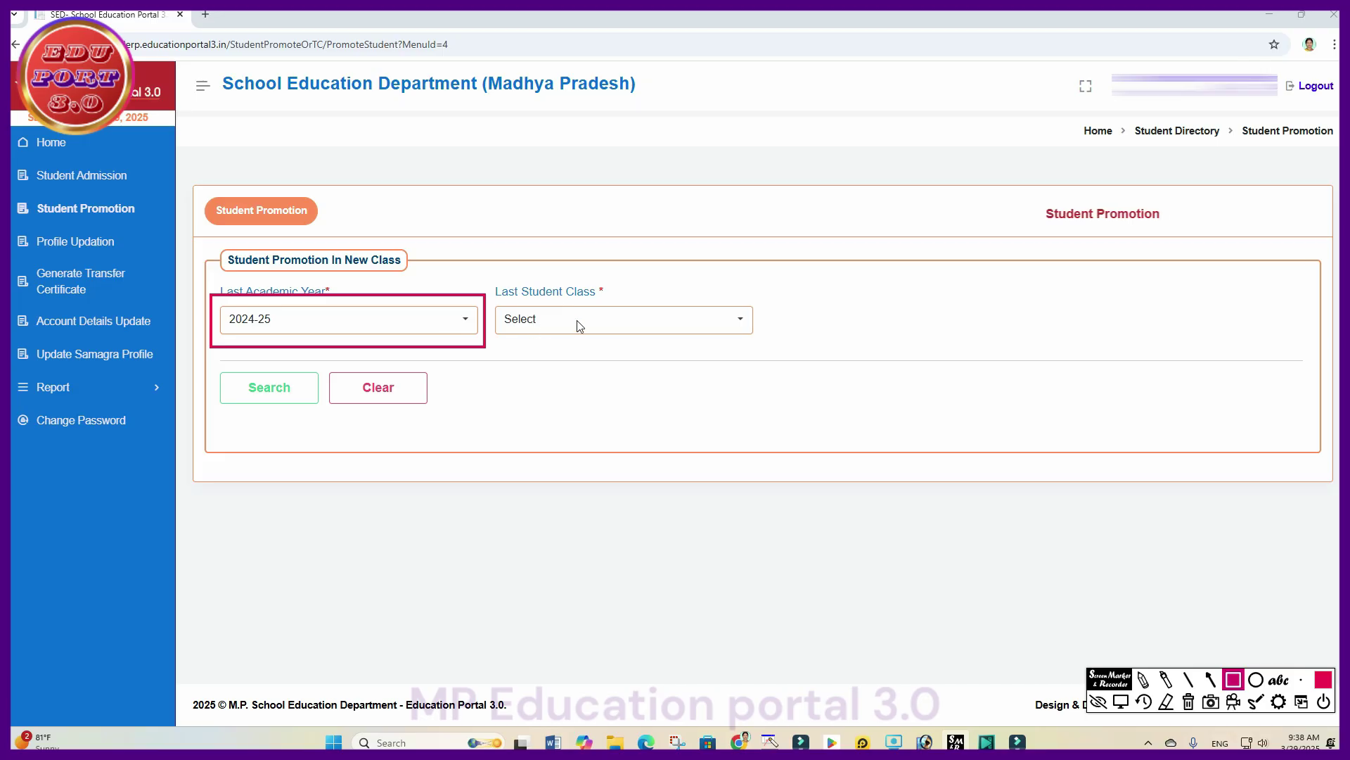
pyautogui.click(1195, 702)
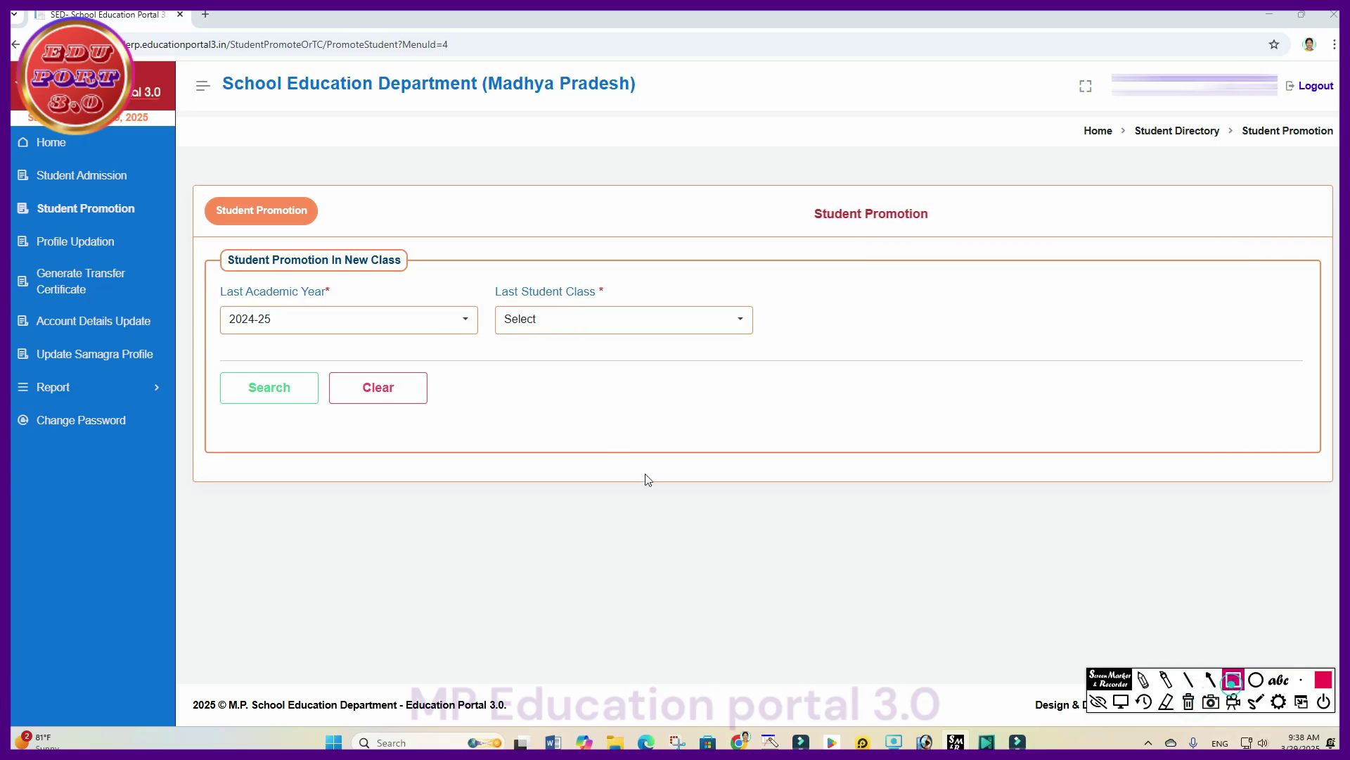
pyautogui.moveTo(485, 299)
pyautogui.mouseDown()
pyautogui.moveTo(590, 346)
pyautogui.moveTo(775, 349)
pyautogui.mouseUp()
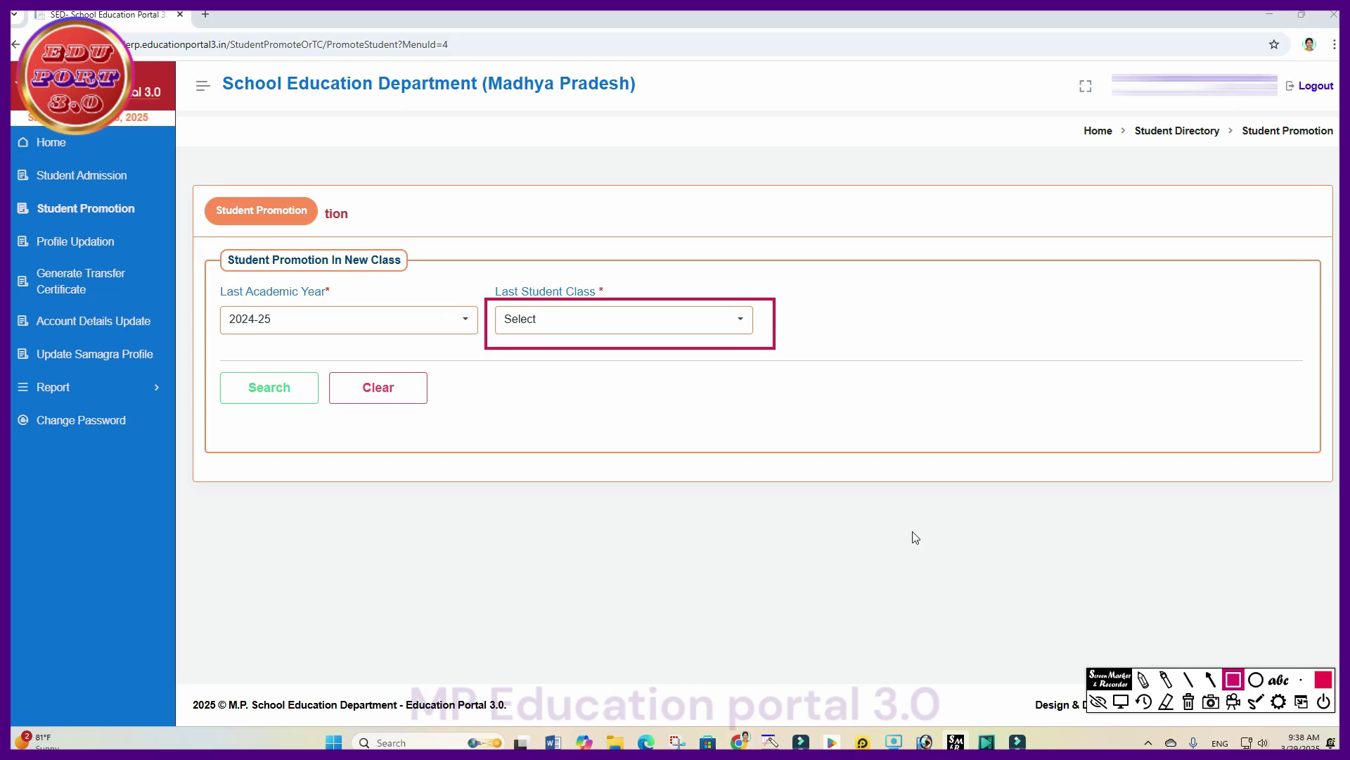
pyautogui.click(1098, 701)
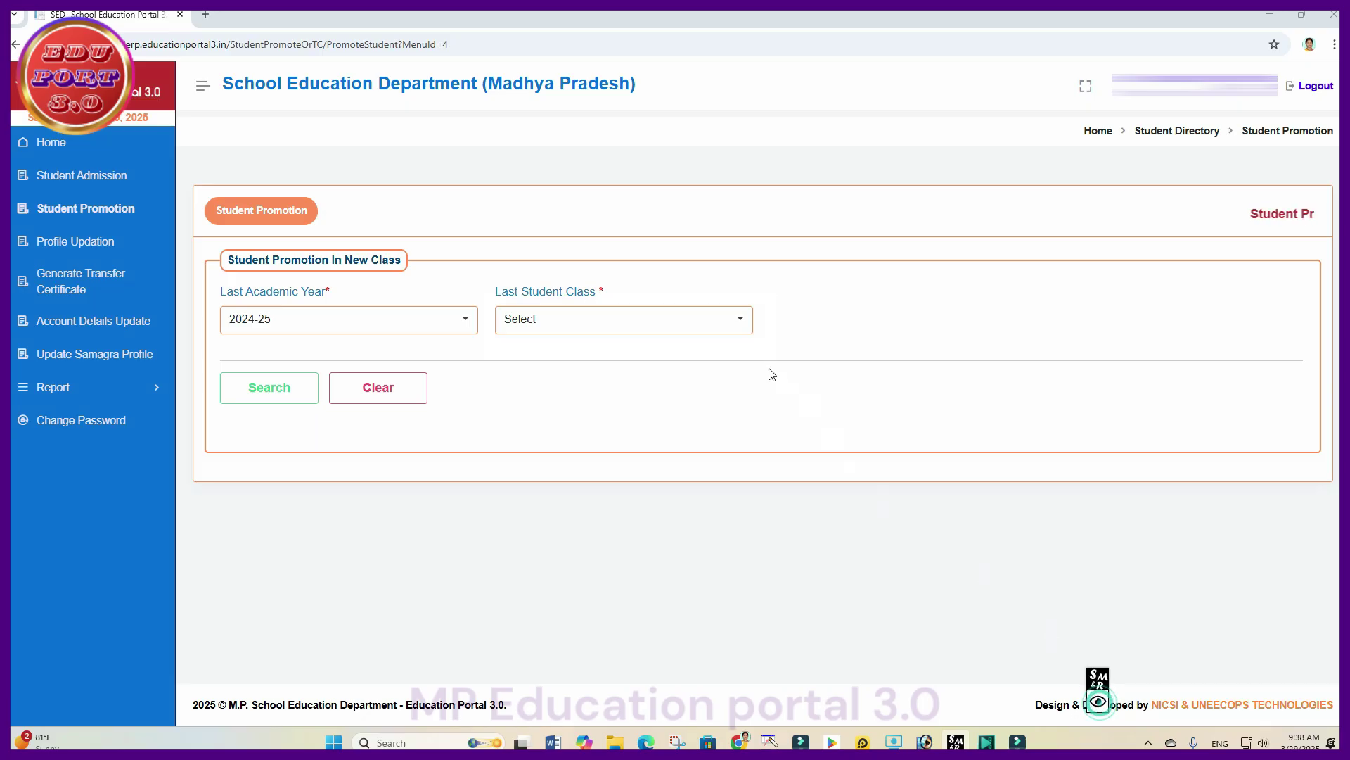
# - Choose Class - 5 as the Last Student Class for the 2024-25 academic year
pyautogui.click(744, 321)
pyautogui.scroll(-1, 633, 445)
pyautogui.scroll(-2, 634, 444)
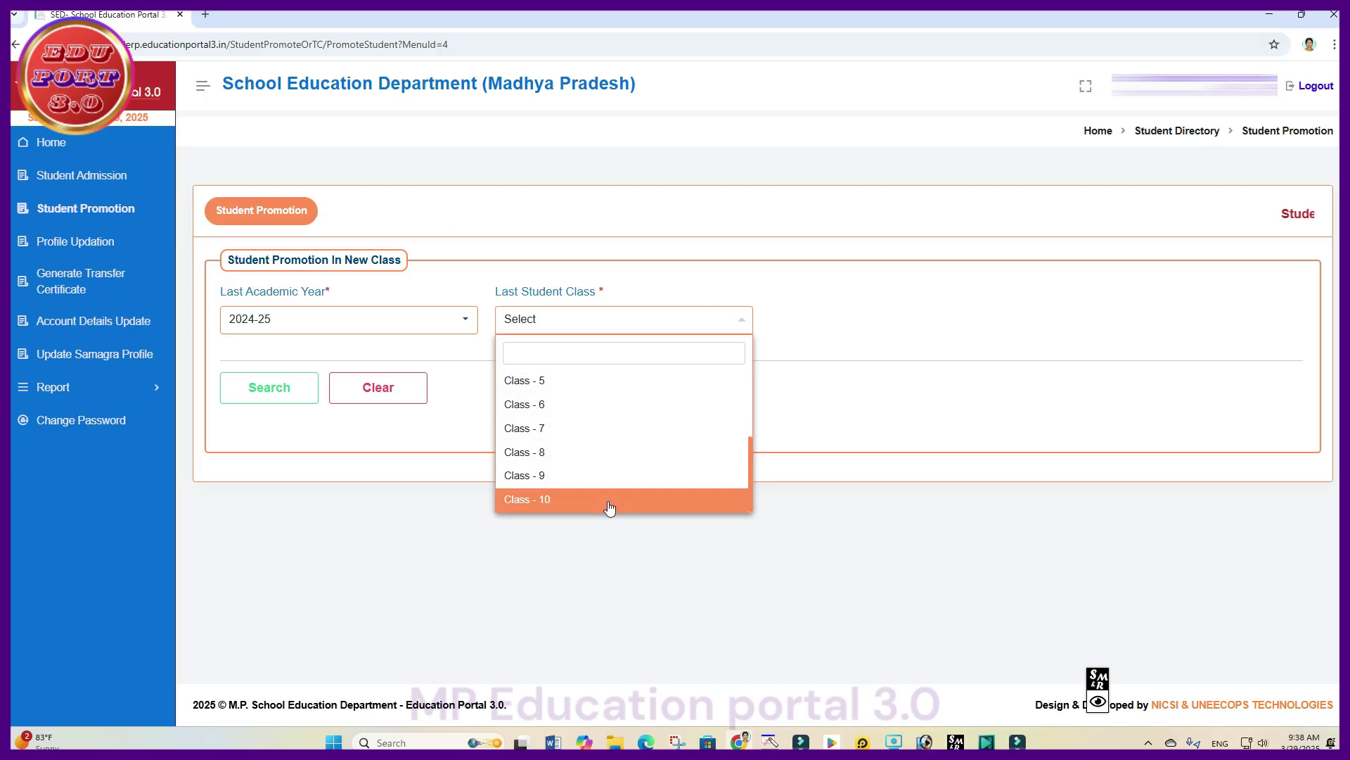
pyautogui.scroll(2, 611, 502)
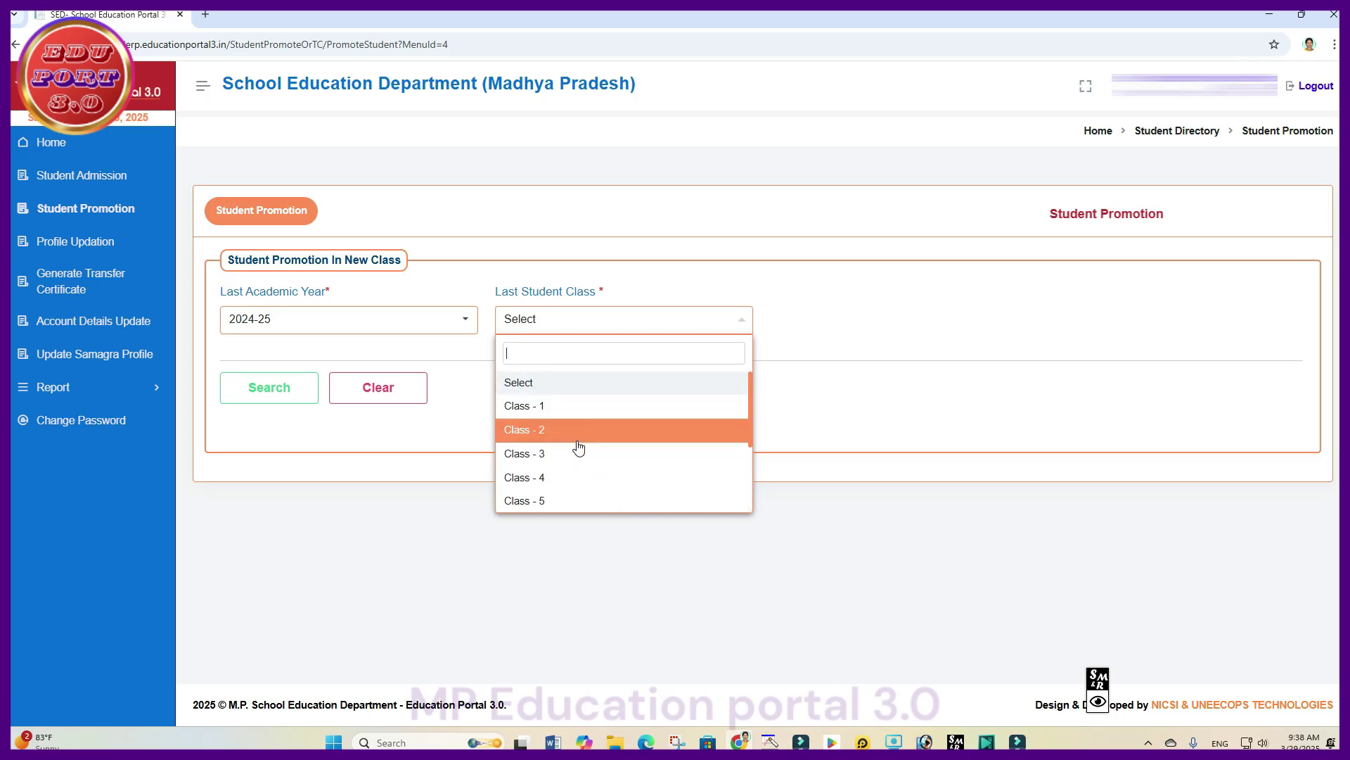
pyautogui.click(581, 503)
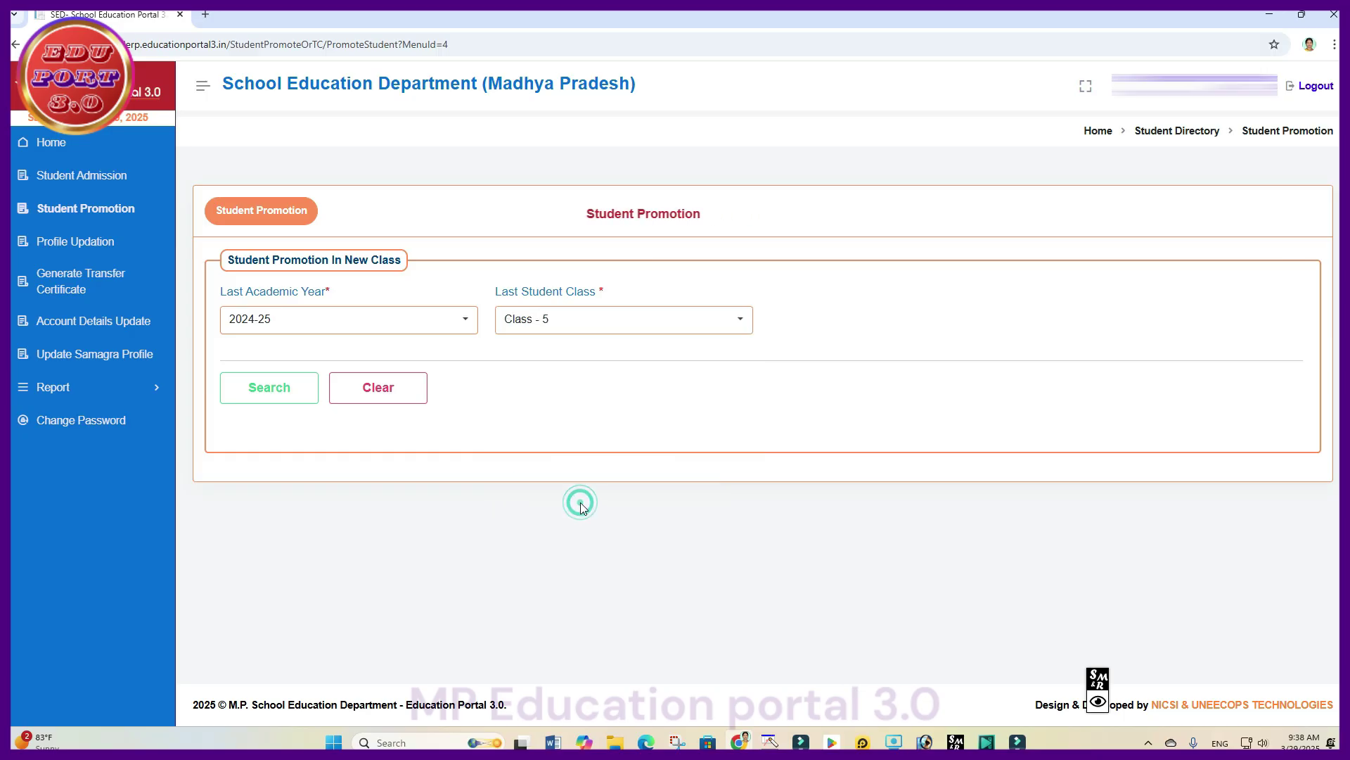
# - Frame the Search option with a red rectangle, hide the markings, and search for the class's students
pyautogui.click(1098, 702)
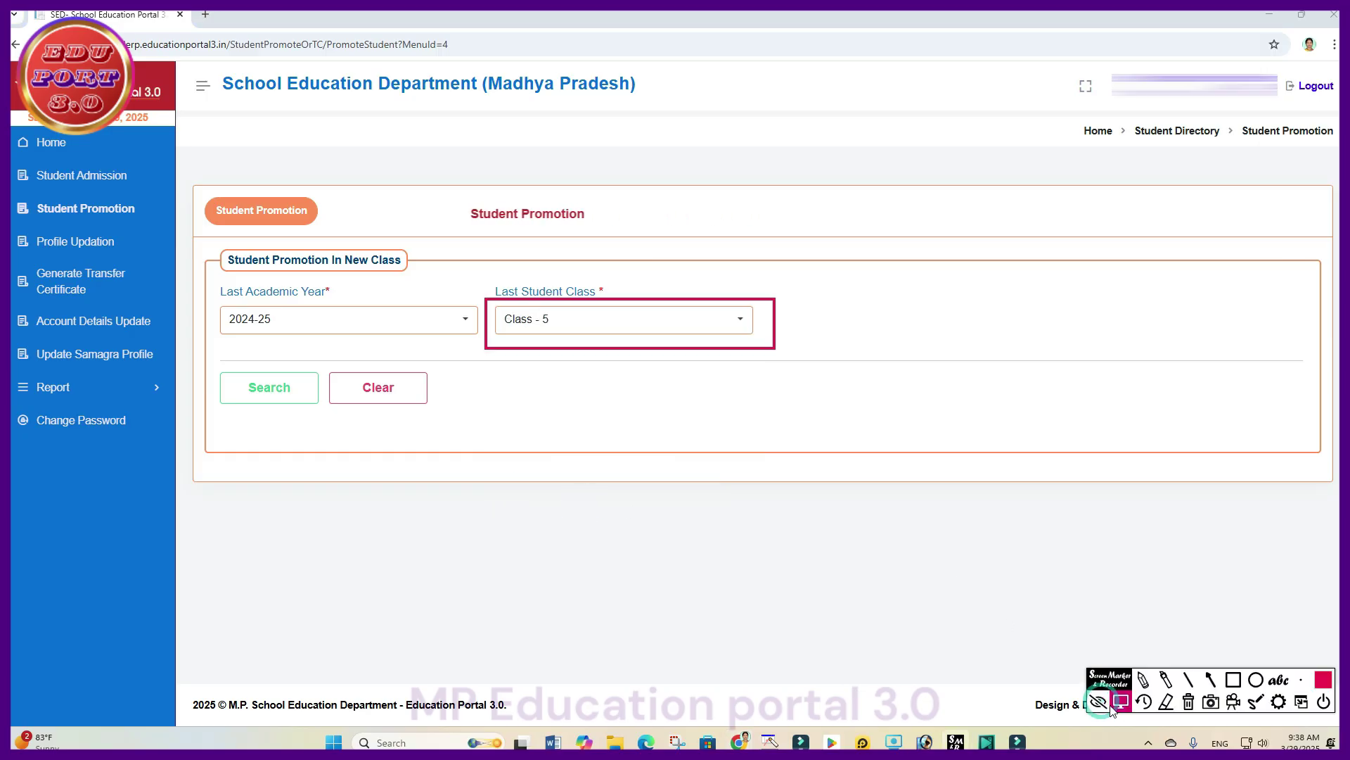
pyautogui.click(1233, 679)
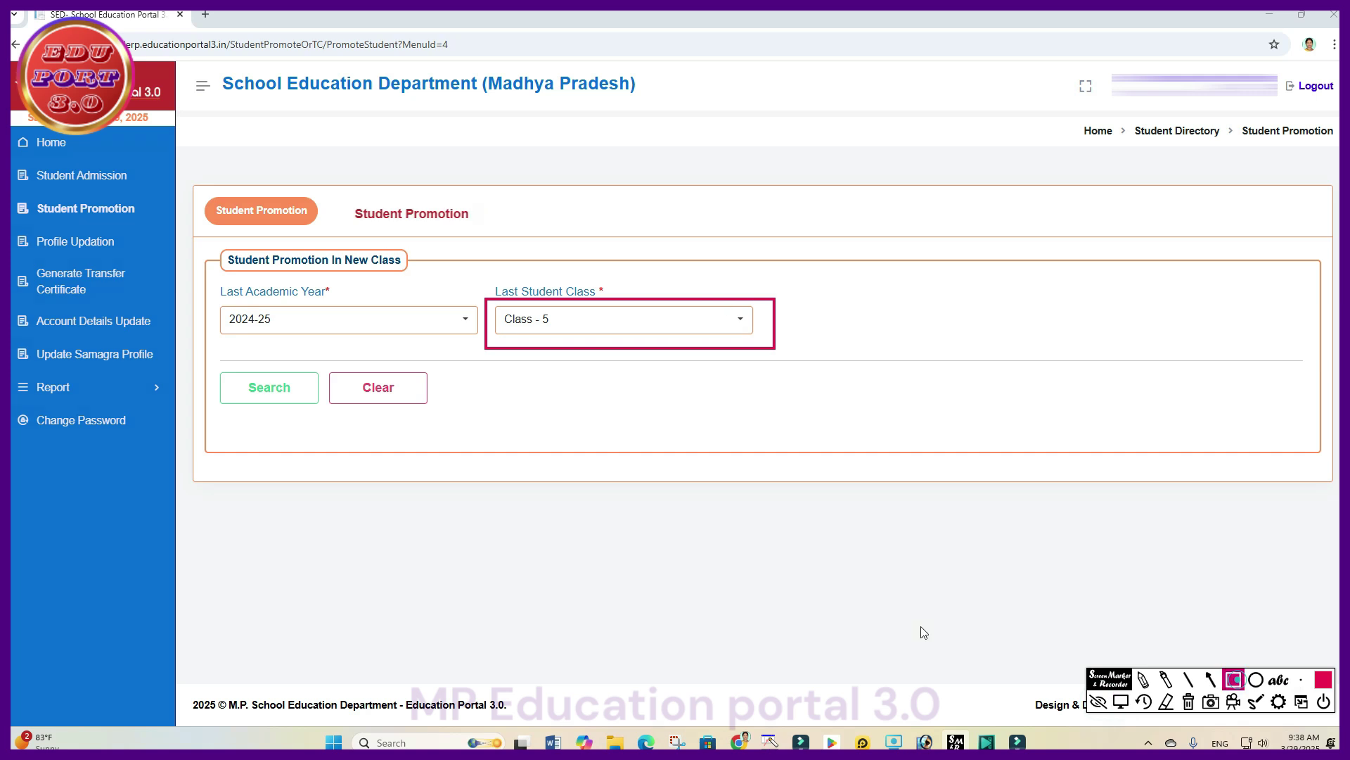
pyautogui.moveTo(207, 361)
pyautogui.mouseDown()
pyautogui.moveTo(225, 408)
pyautogui.moveTo(327, 413)
pyautogui.mouseUp()
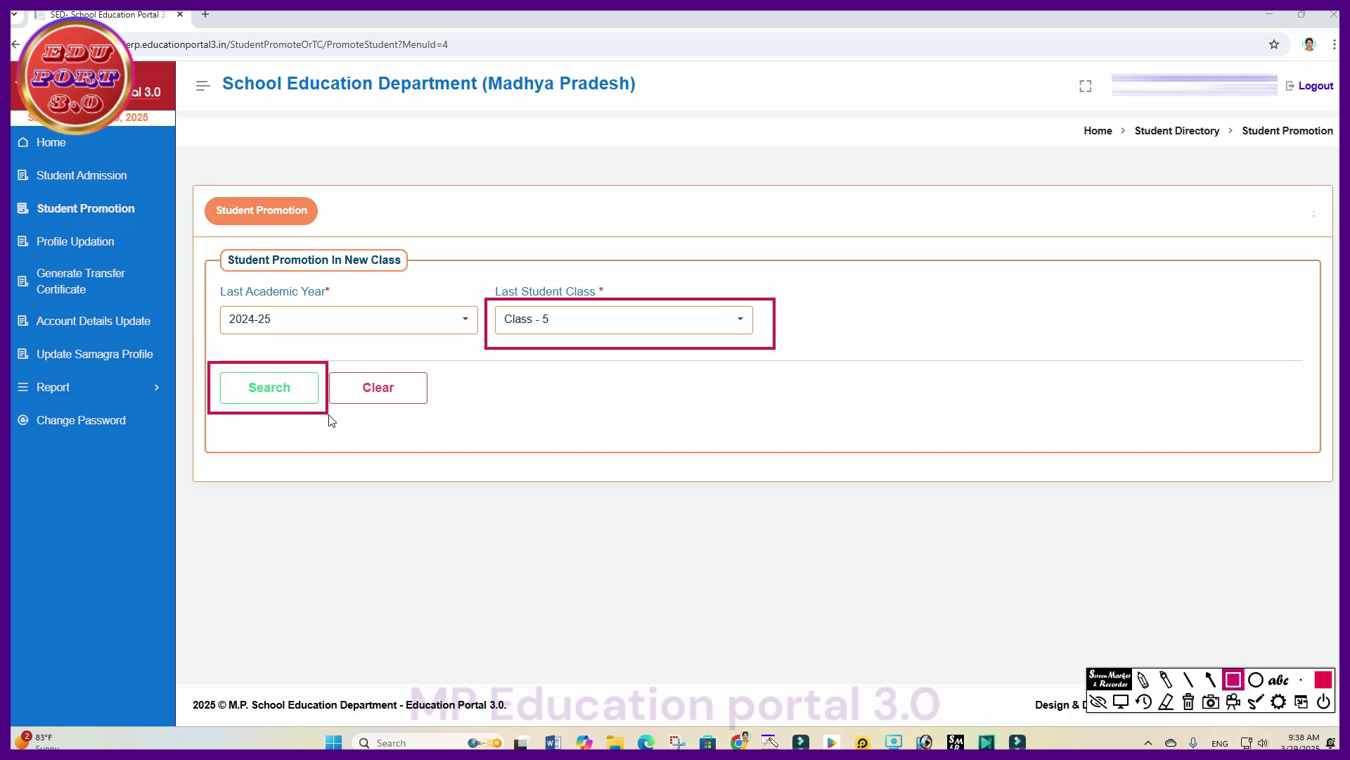
pyautogui.click(1096, 701)
pyautogui.click(258, 389)
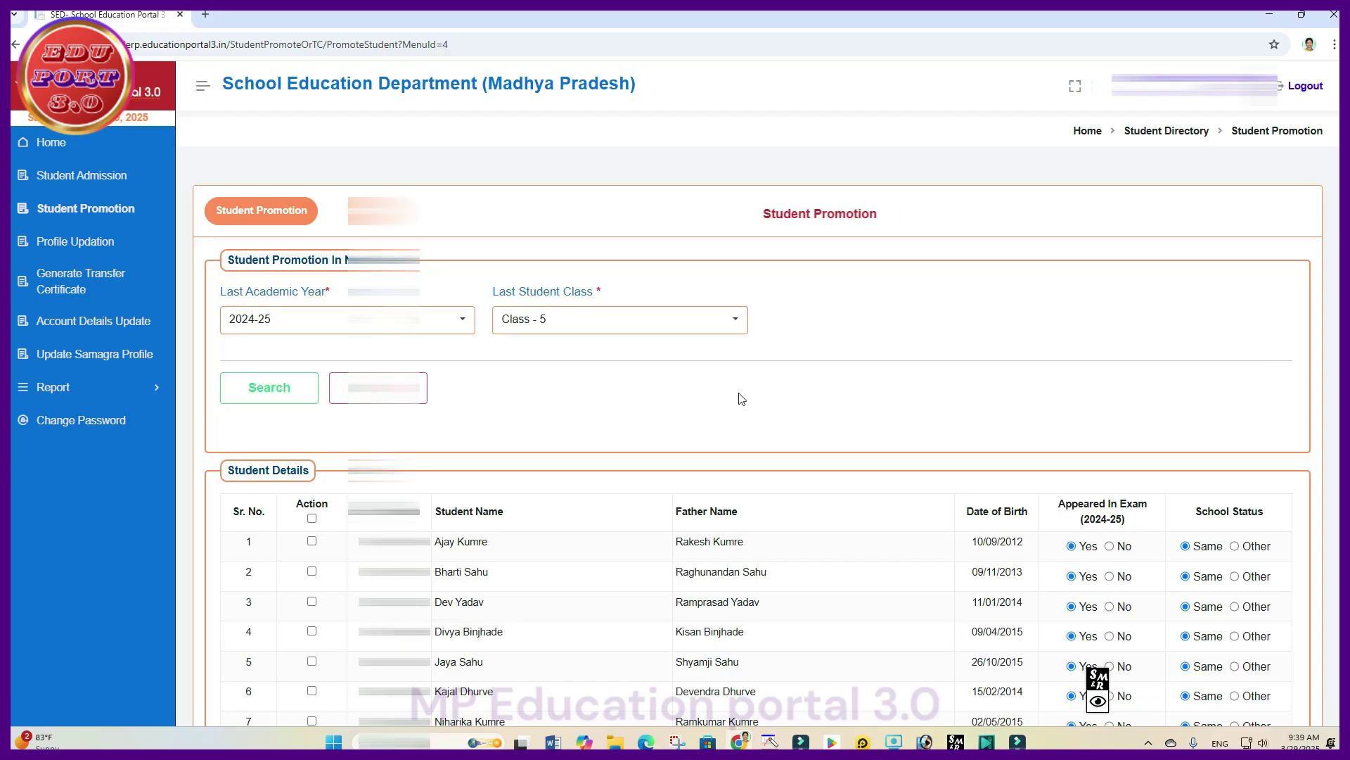
# - Erase the old markings, frame the whole Student Details table with a red rectangle, and erase that frame
pyautogui.scroll(-3, 738, 394)
pyautogui.scroll(-2, 739, 394)
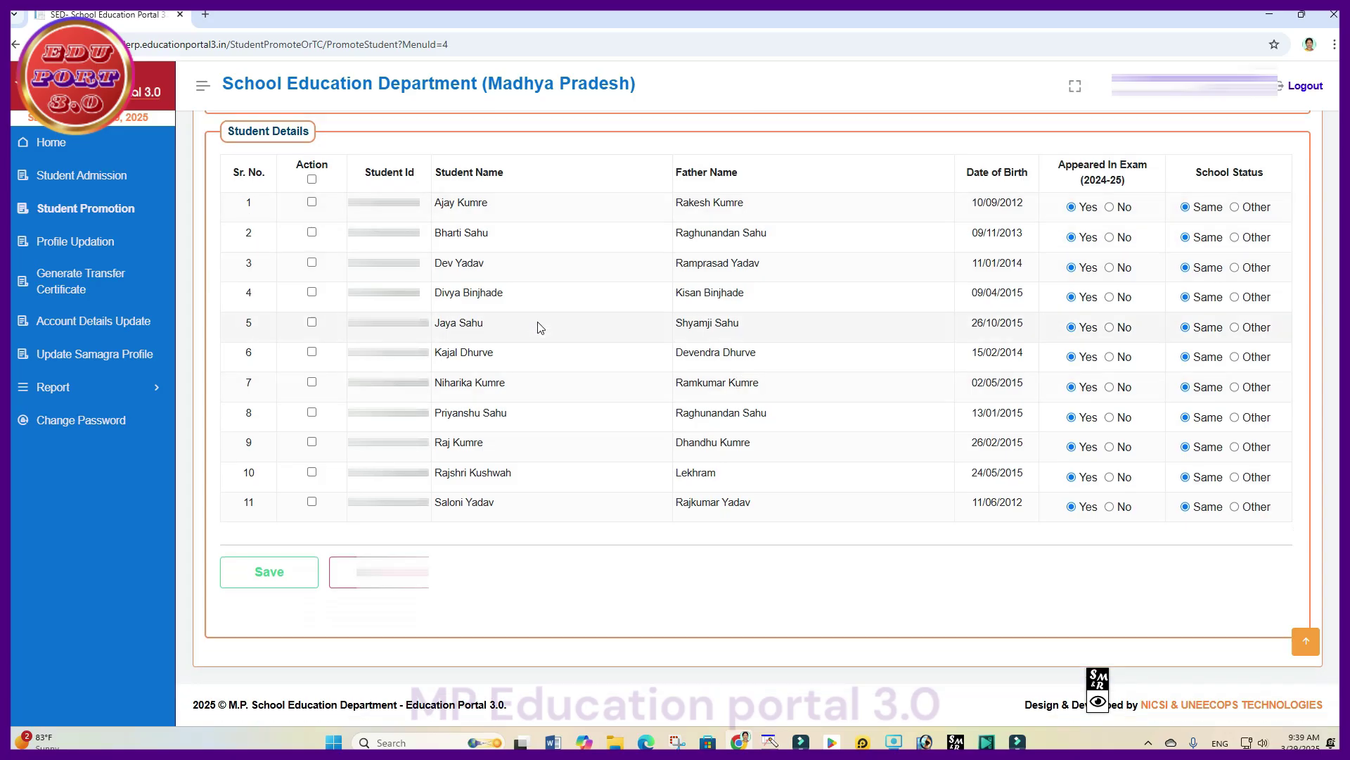
pyautogui.click(1099, 703)
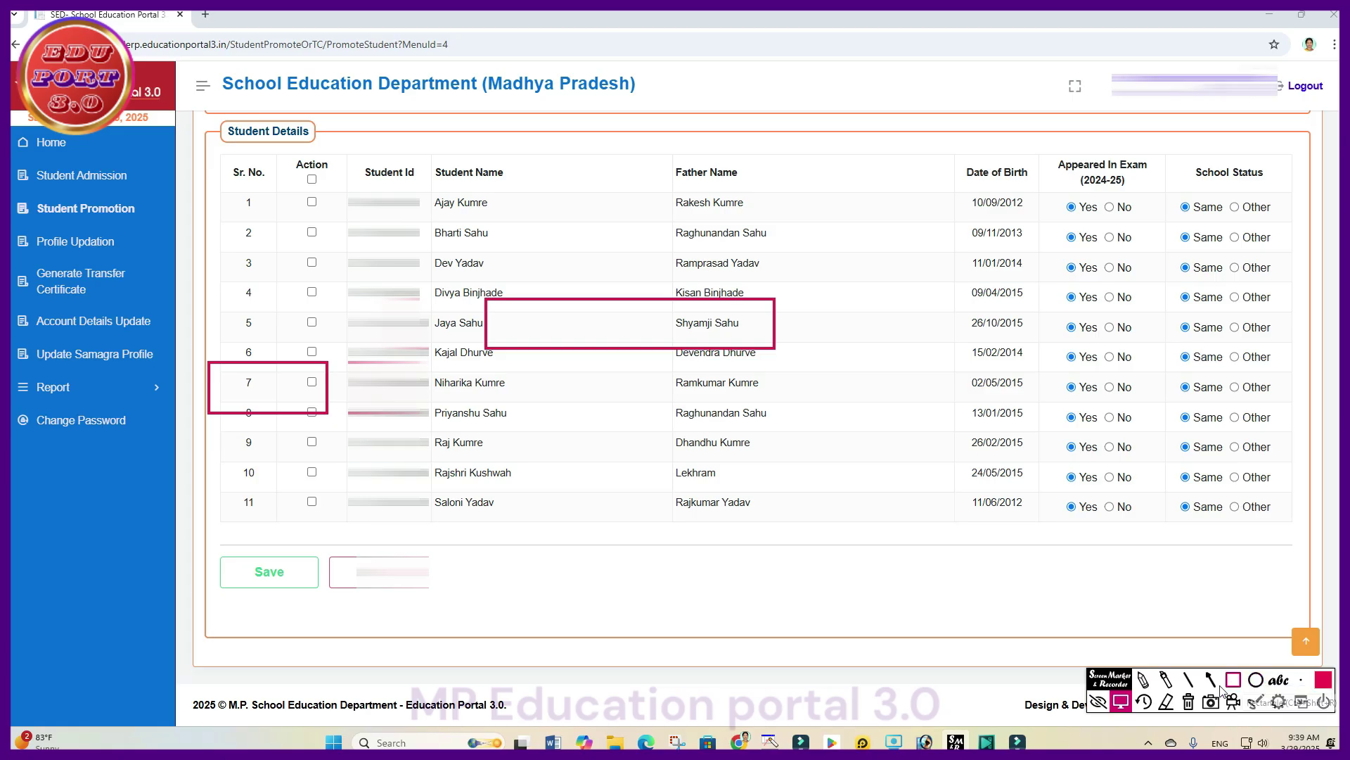
pyautogui.click(1188, 703)
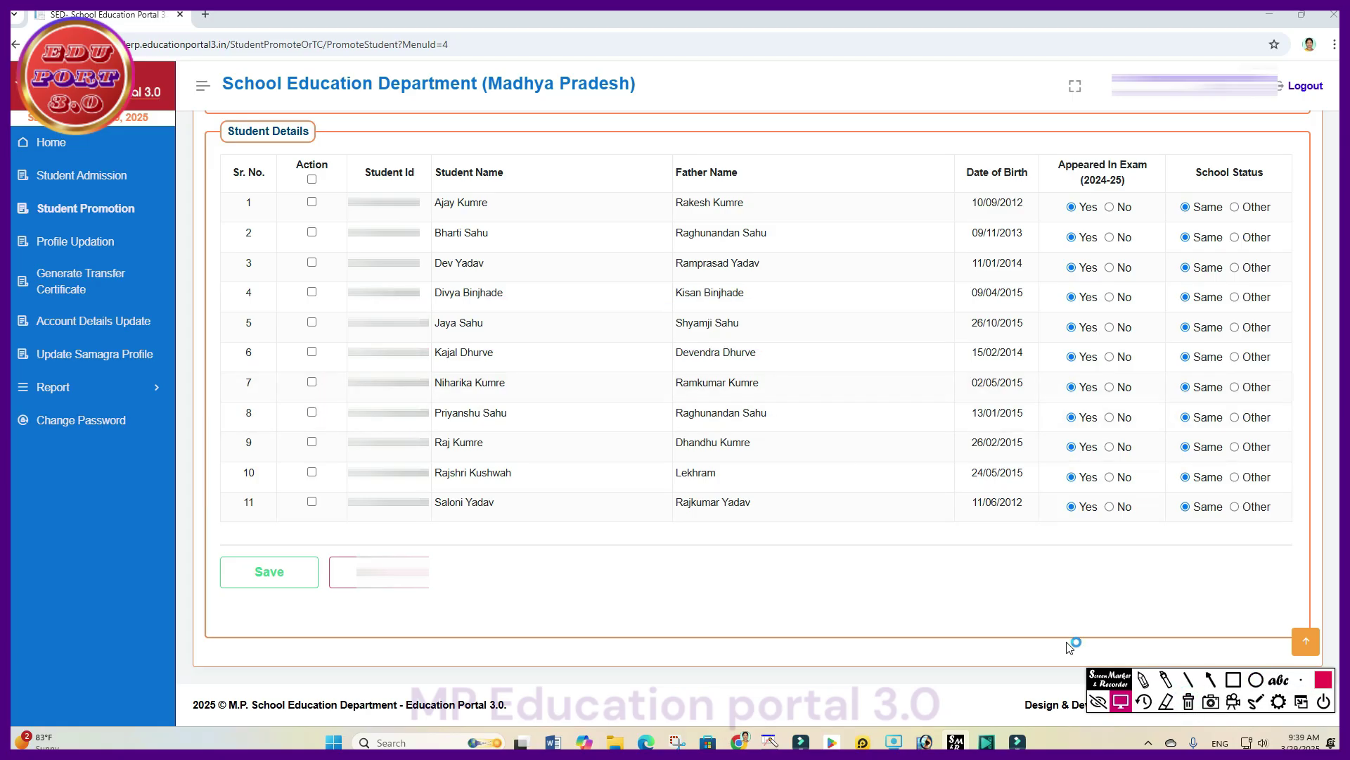
pyautogui.click(1235, 679)
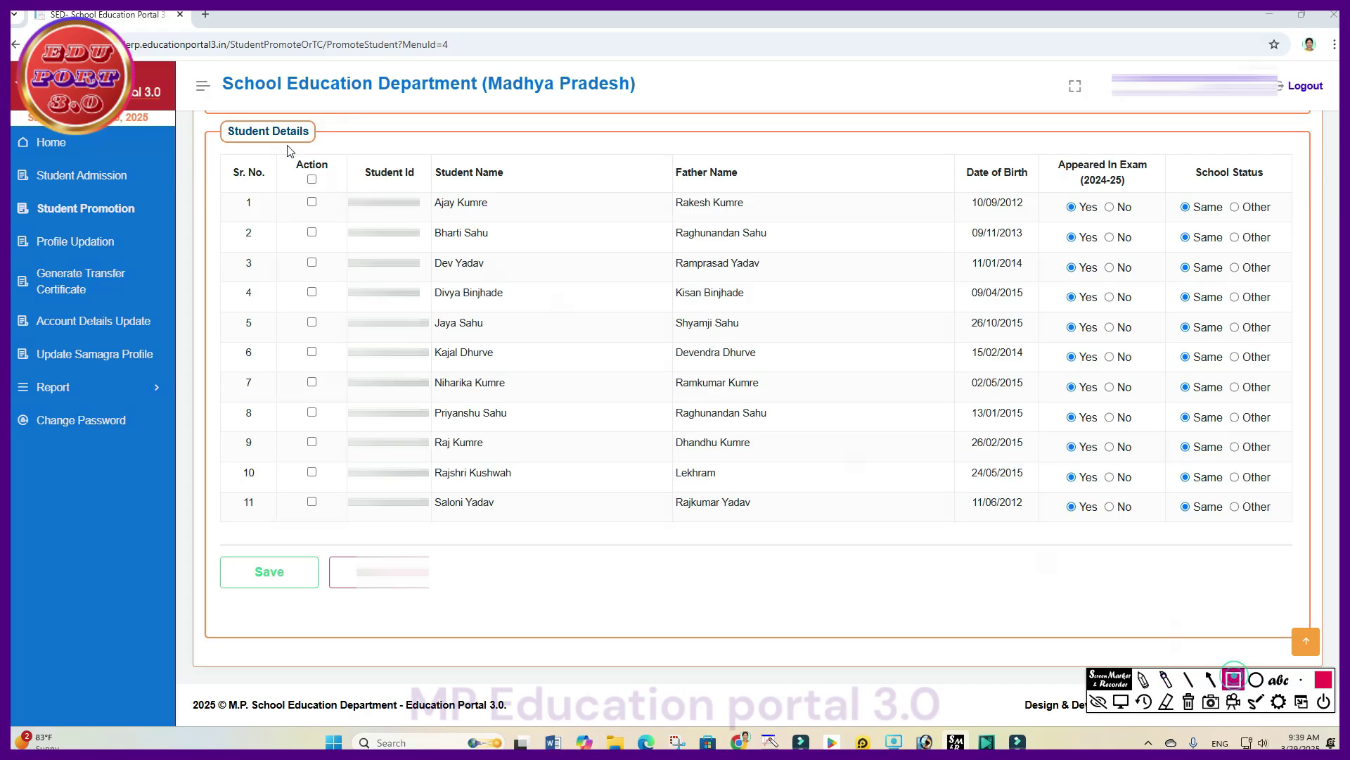
pyautogui.moveTo(216, 151)
pyautogui.mouseDown()
pyautogui.moveTo(253, 386)
pyautogui.moveTo(298, 540)
pyautogui.moveTo(625, 529)
pyautogui.moveTo(1168, 565)
pyautogui.moveTo(1313, 550)
pyautogui.moveTo(1301, 548)
pyautogui.mouseUp()
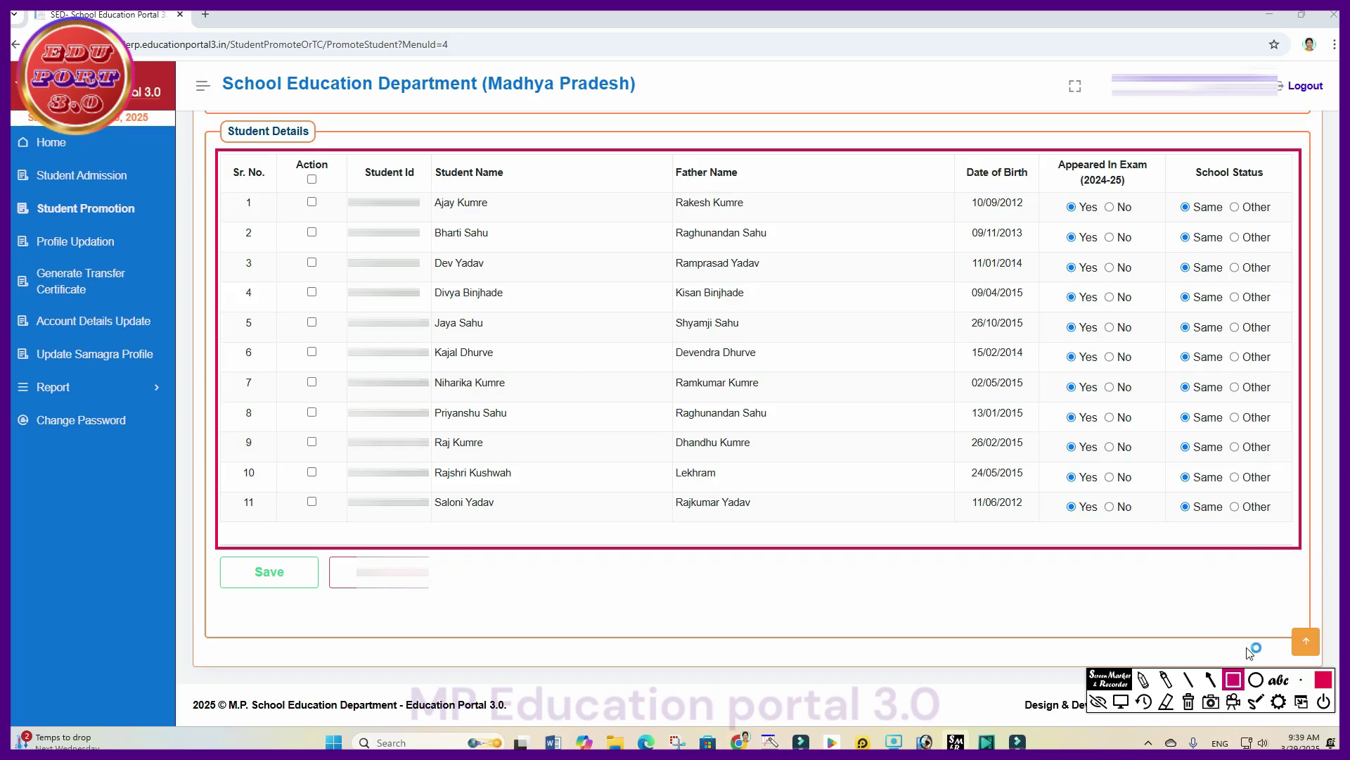
pyautogui.click(1189, 701)
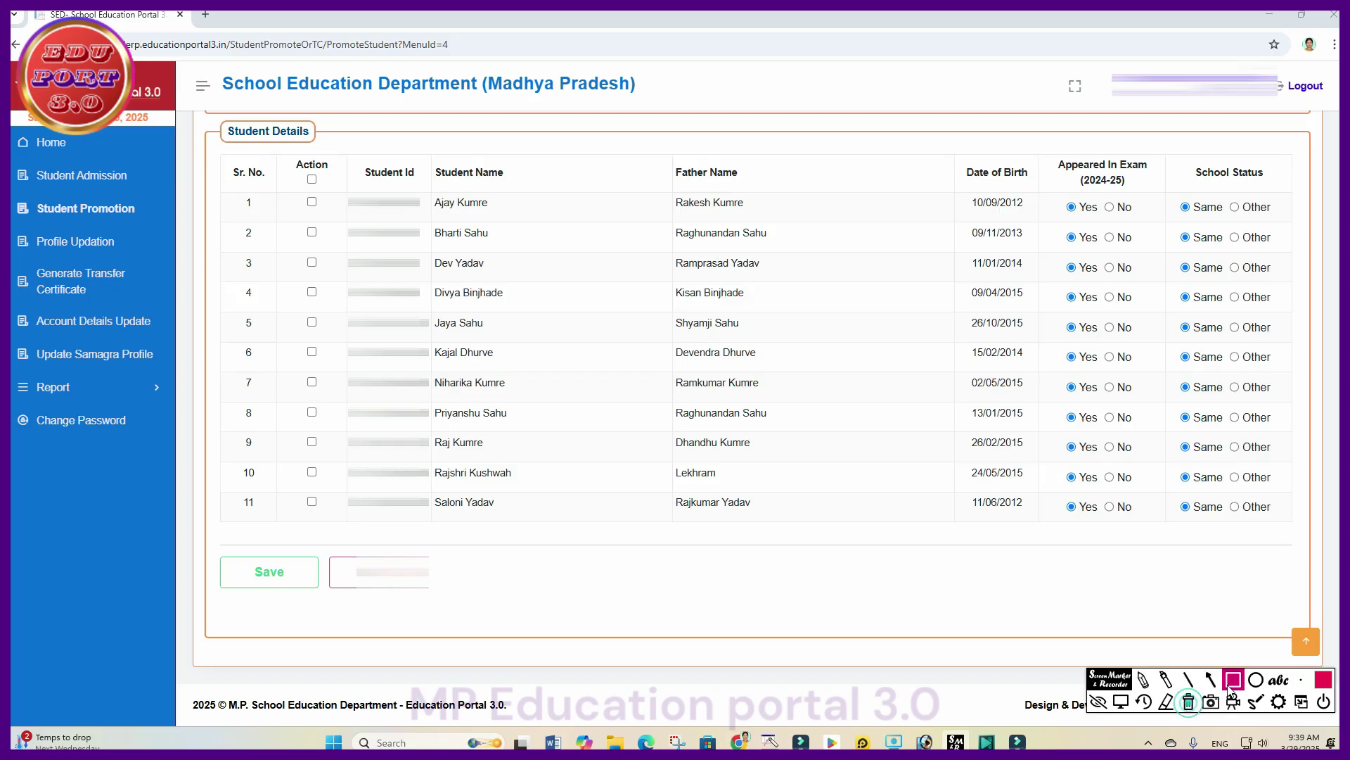
# - Frame the Appeared In Exam (2024-25) column with a red rectangle, erase all markings, and hide the marker
pyautogui.moveTo(1038, 148)
pyautogui.mouseDown()
pyautogui.moveTo(1133, 519)
pyautogui.moveTo(1171, 532)
pyautogui.mouseUp()
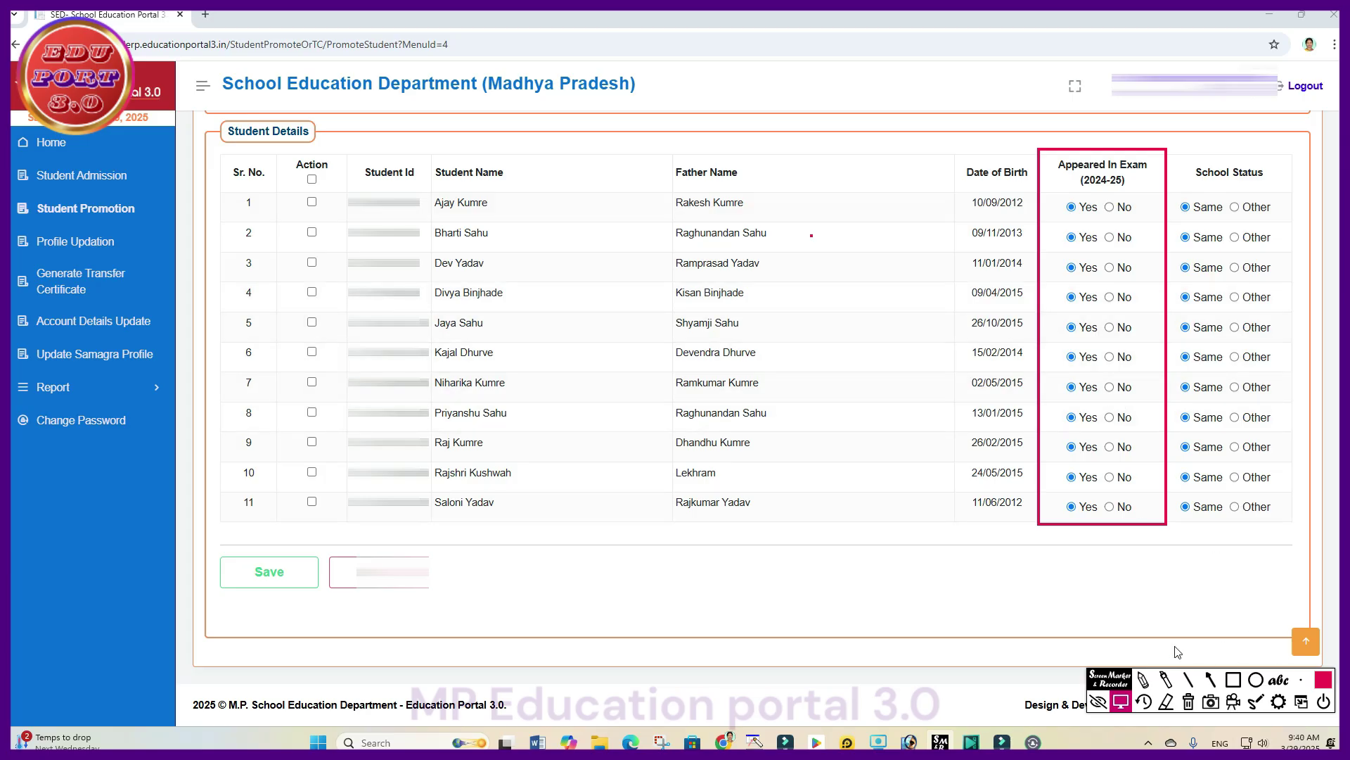
pyautogui.click(1121, 703)
pyautogui.click(1098, 702)
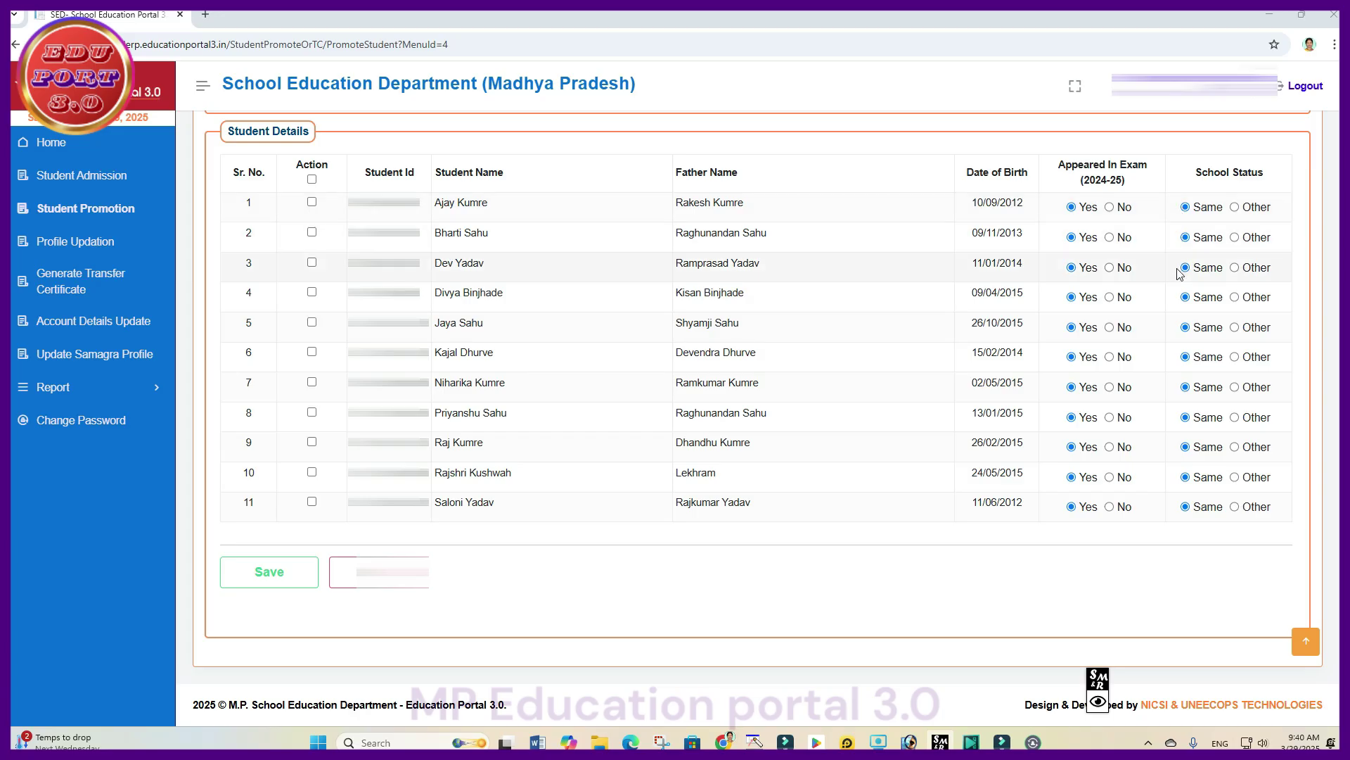
pyautogui.click(1098, 702)
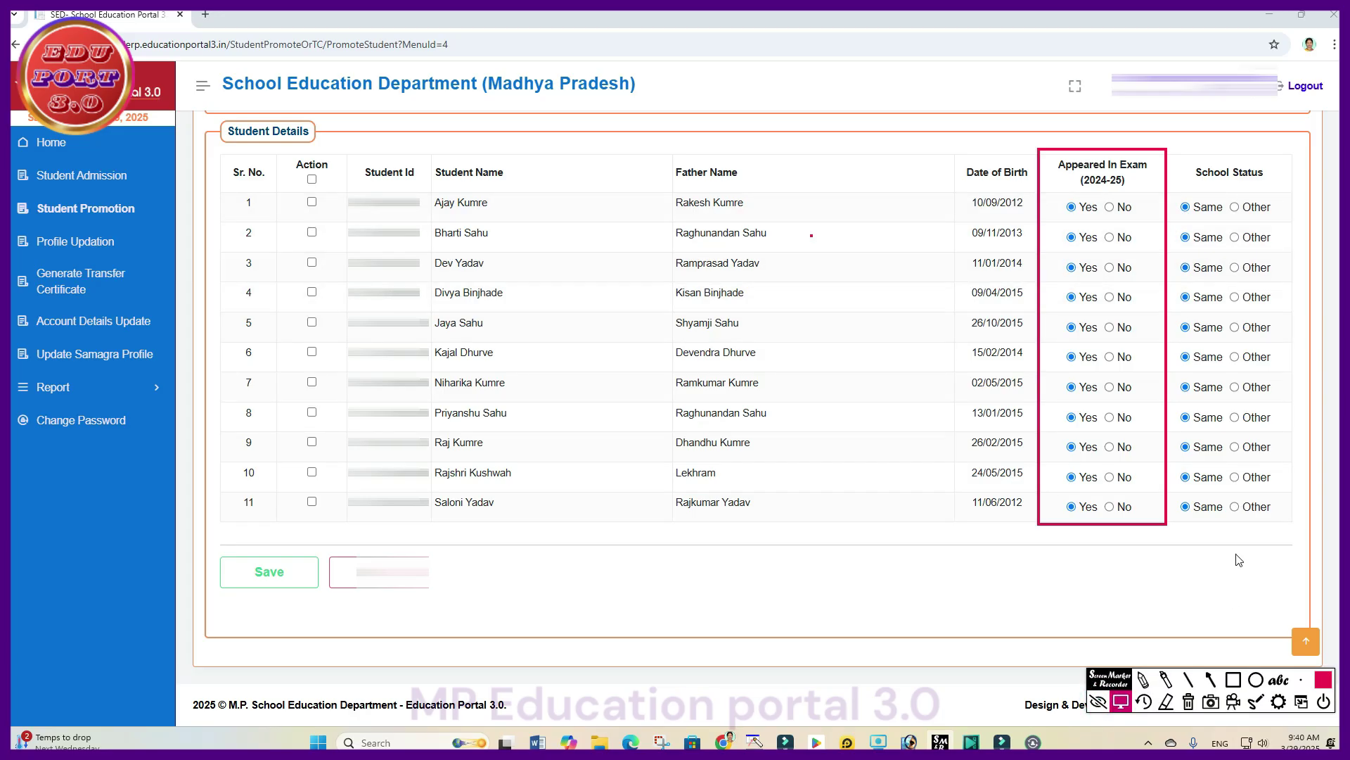
pyautogui.click(1189, 702)
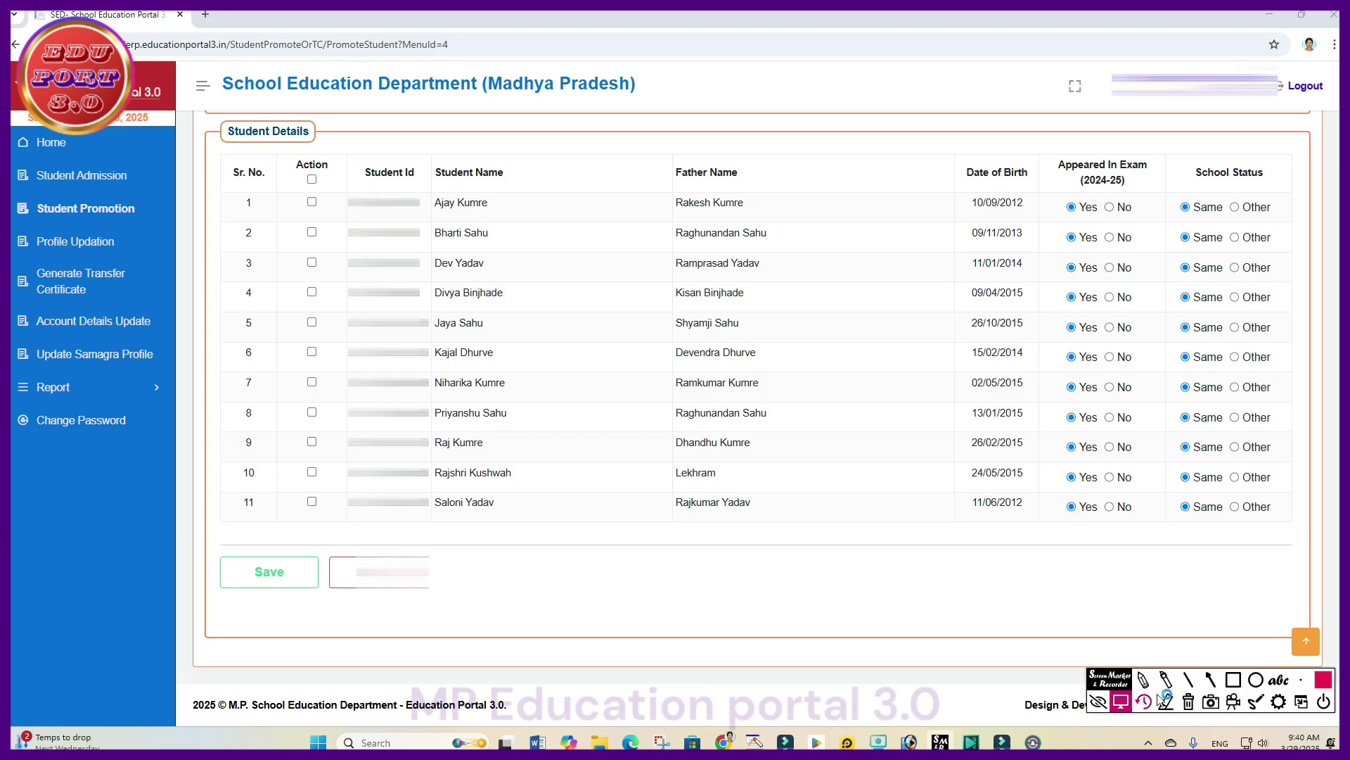
pyautogui.click(1099, 701)
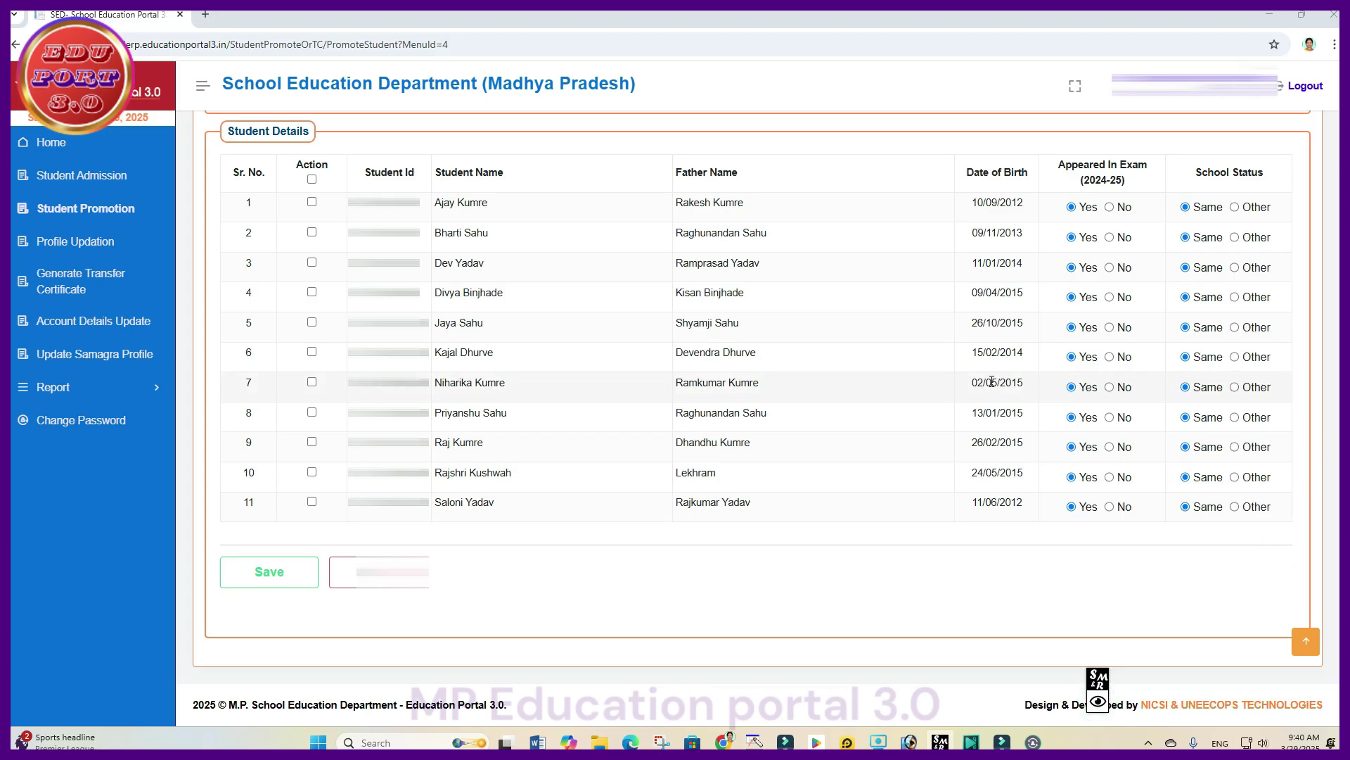
# - Frame the entire row of student Sr. No. 5 with a red rectangle and hide the marking
pyautogui.click(1099, 702)
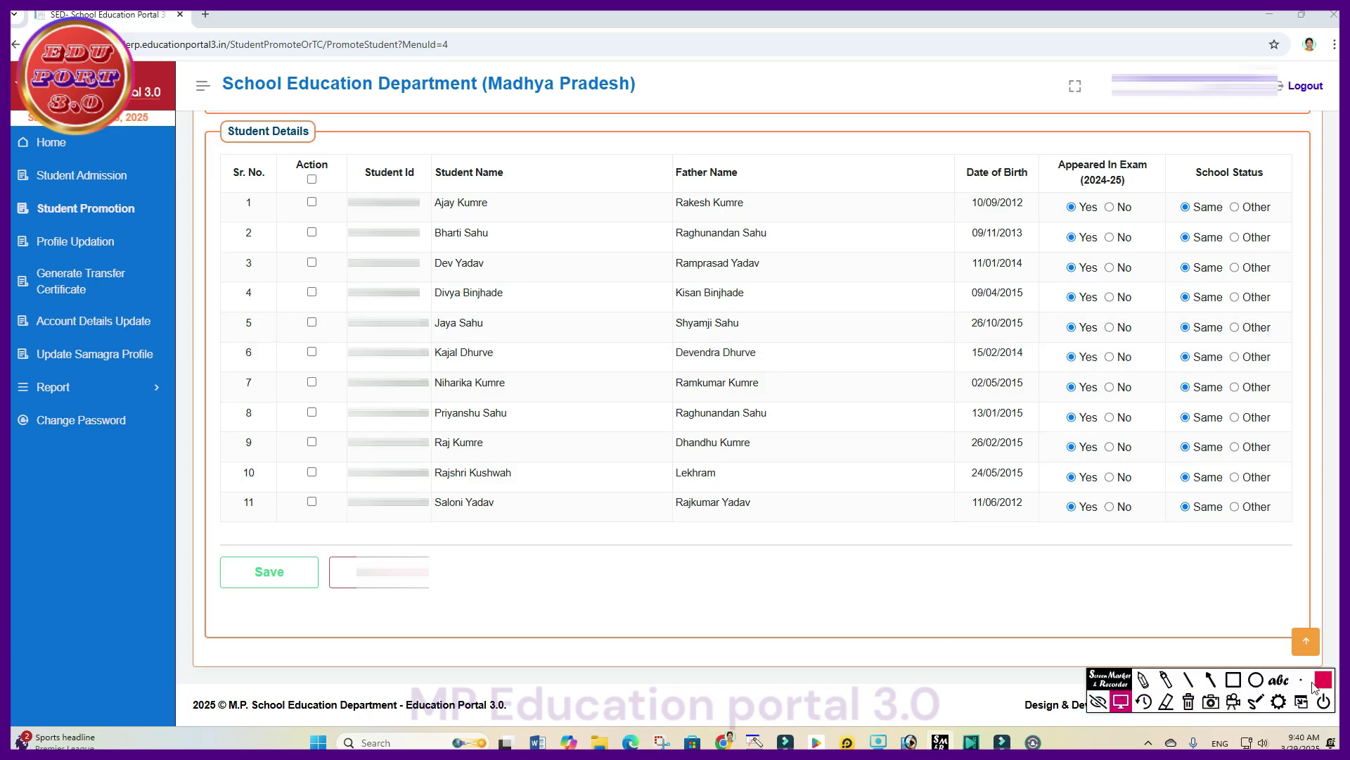
pyautogui.click(1235, 681)
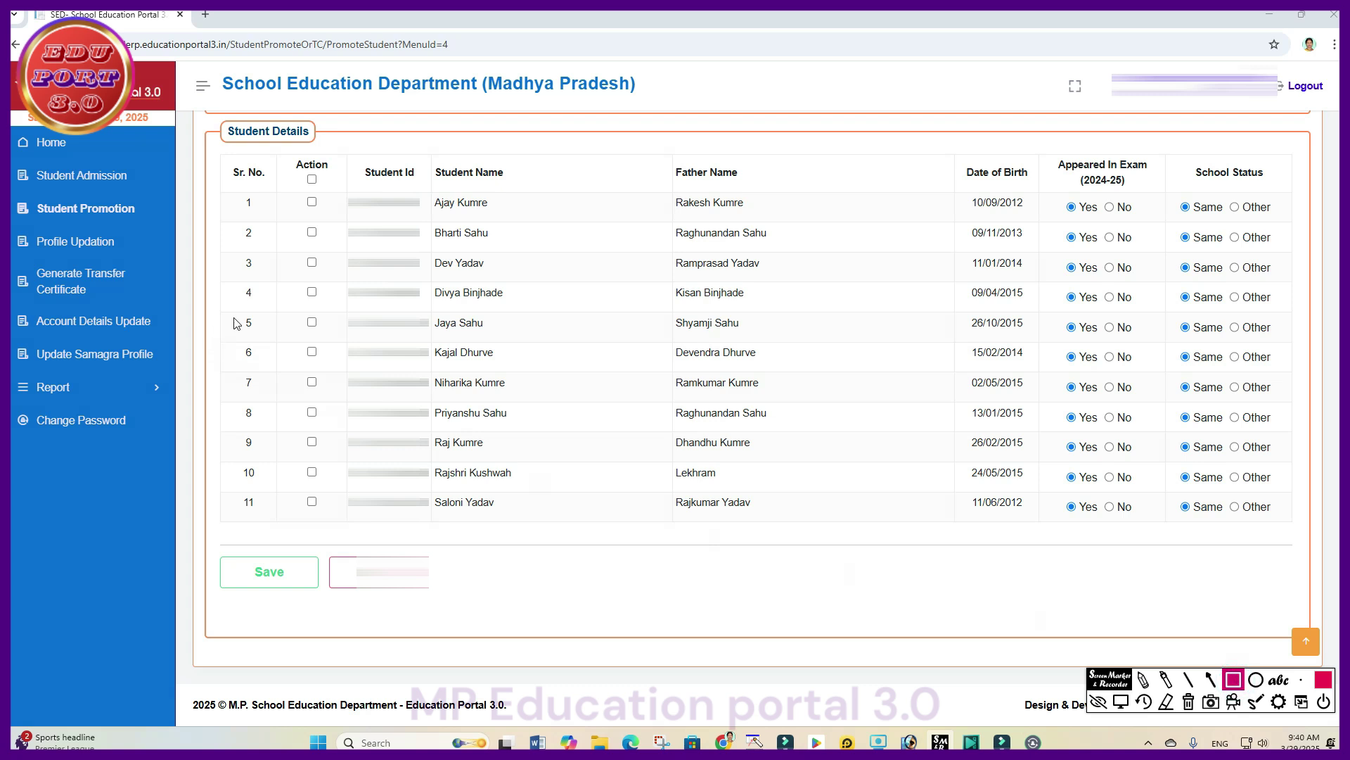
pyautogui.moveTo(234, 318)
pyautogui.mouseDown()
pyautogui.moveTo(285, 341)
pyautogui.moveTo(1293, 348)
pyautogui.mouseUp()
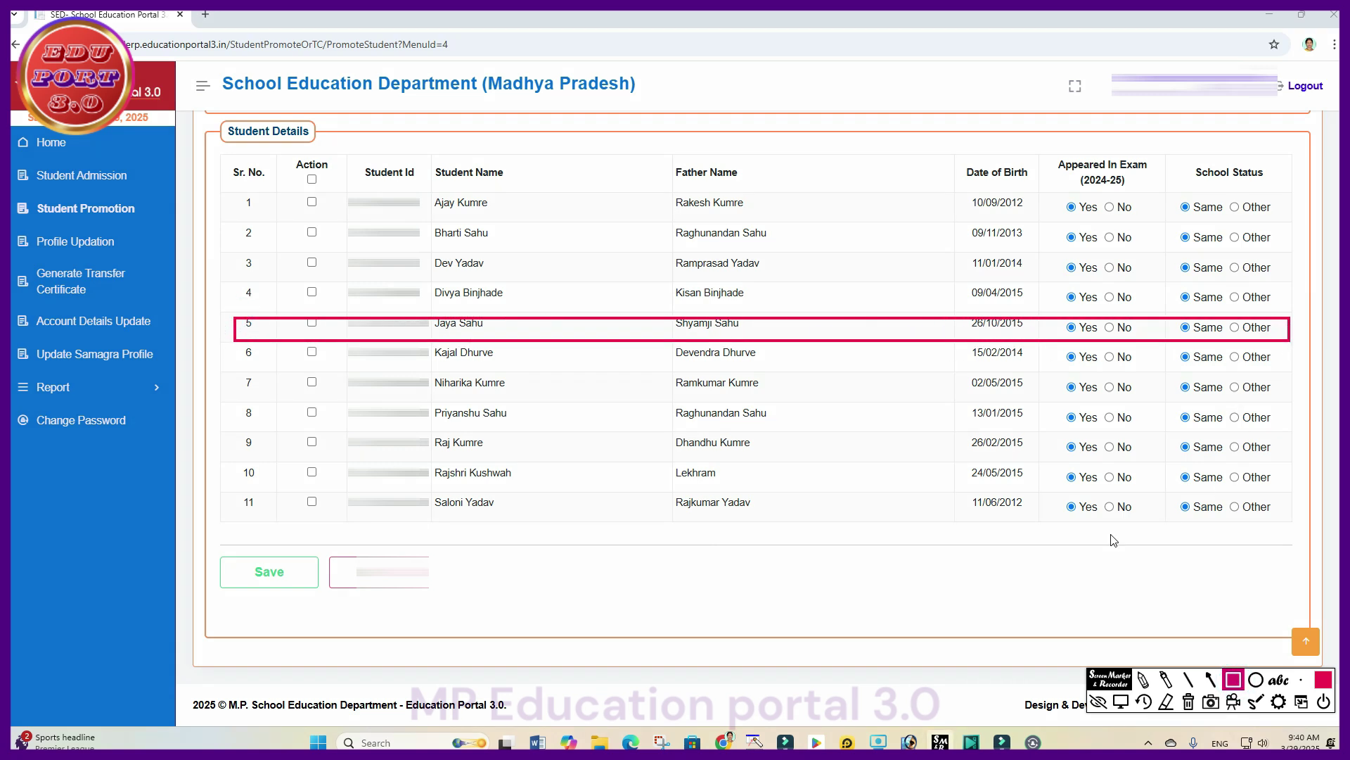
pyautogui.click(1098, 701)
# - Try School Status Other for student Sr. No. 5 and return it to Same
pyautogui.click(1236, 328)
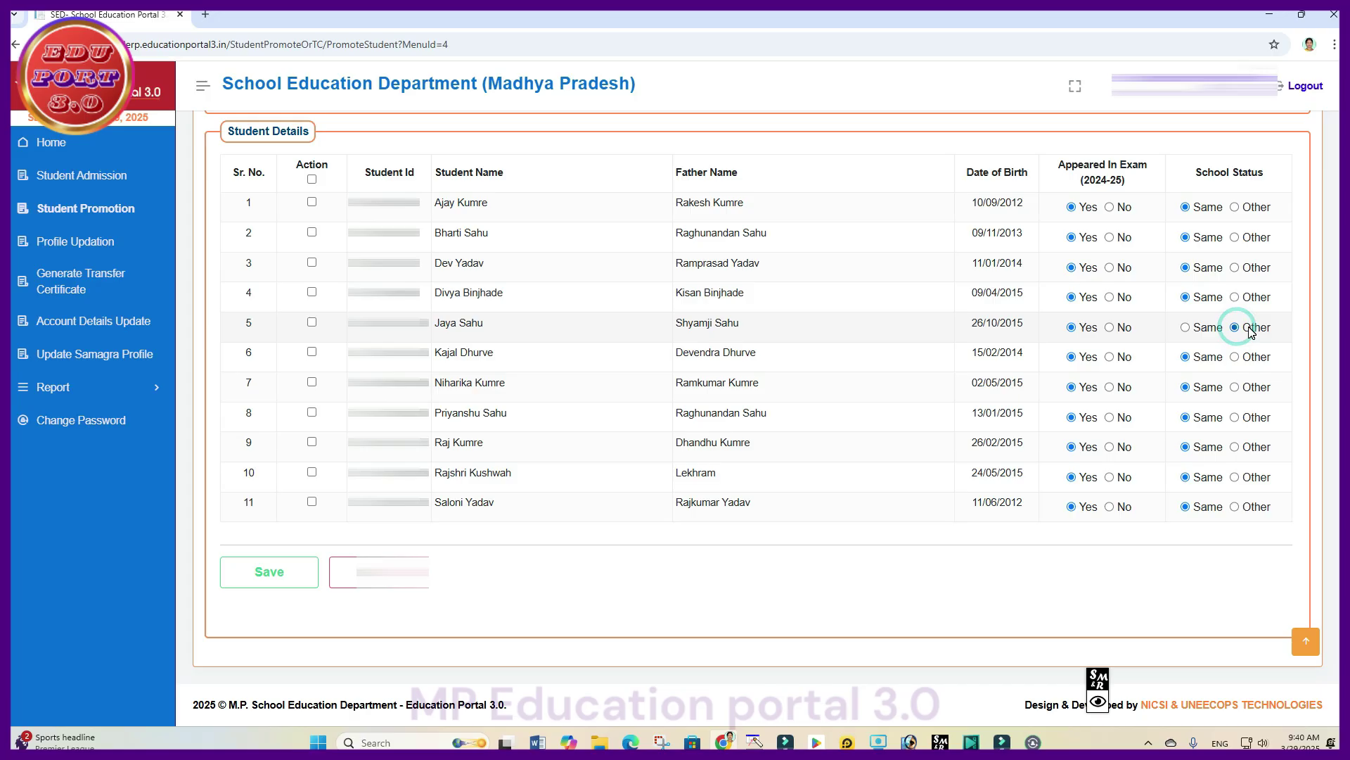
pyautogui.click(1187, 328)
# - Erase the red rectangle around row 5 and hide the marker
pyautogui.click(1098, 702)
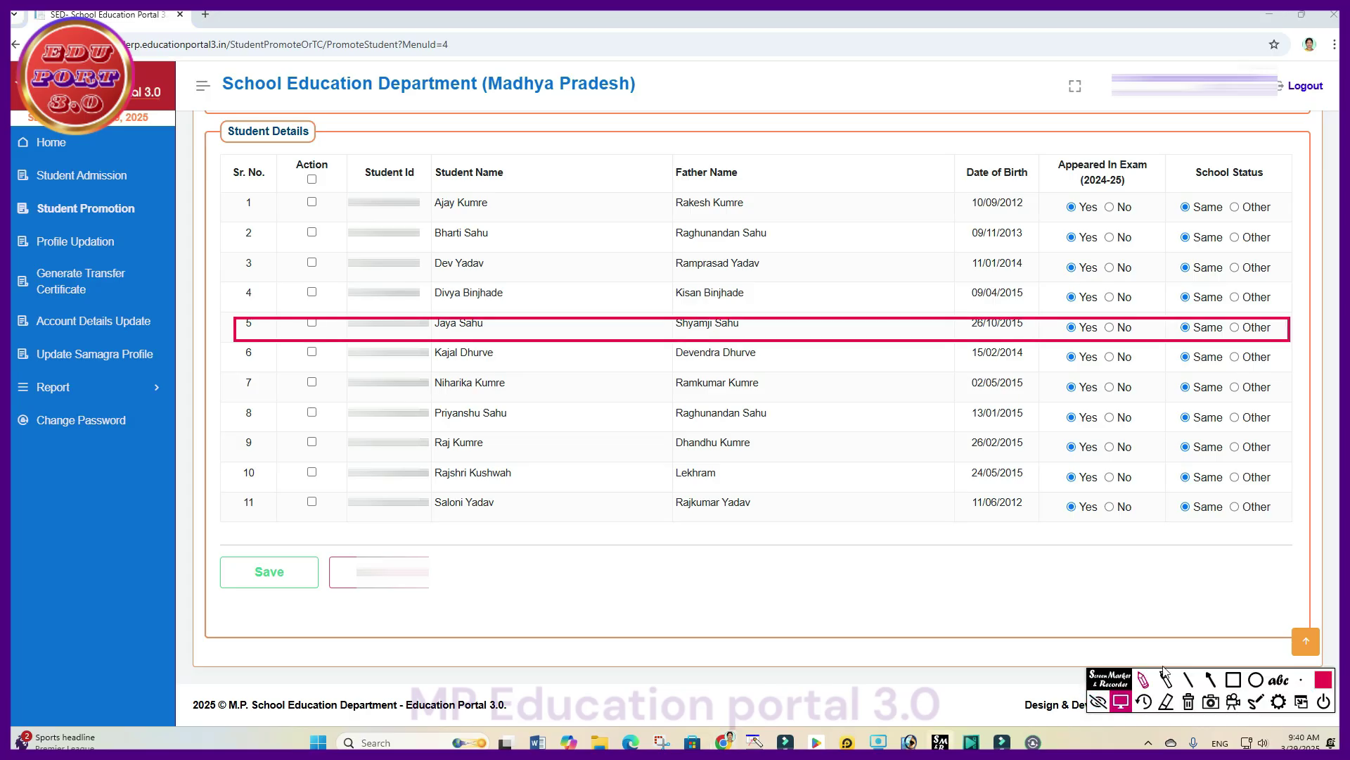
pyautogui.click(1189, 701)
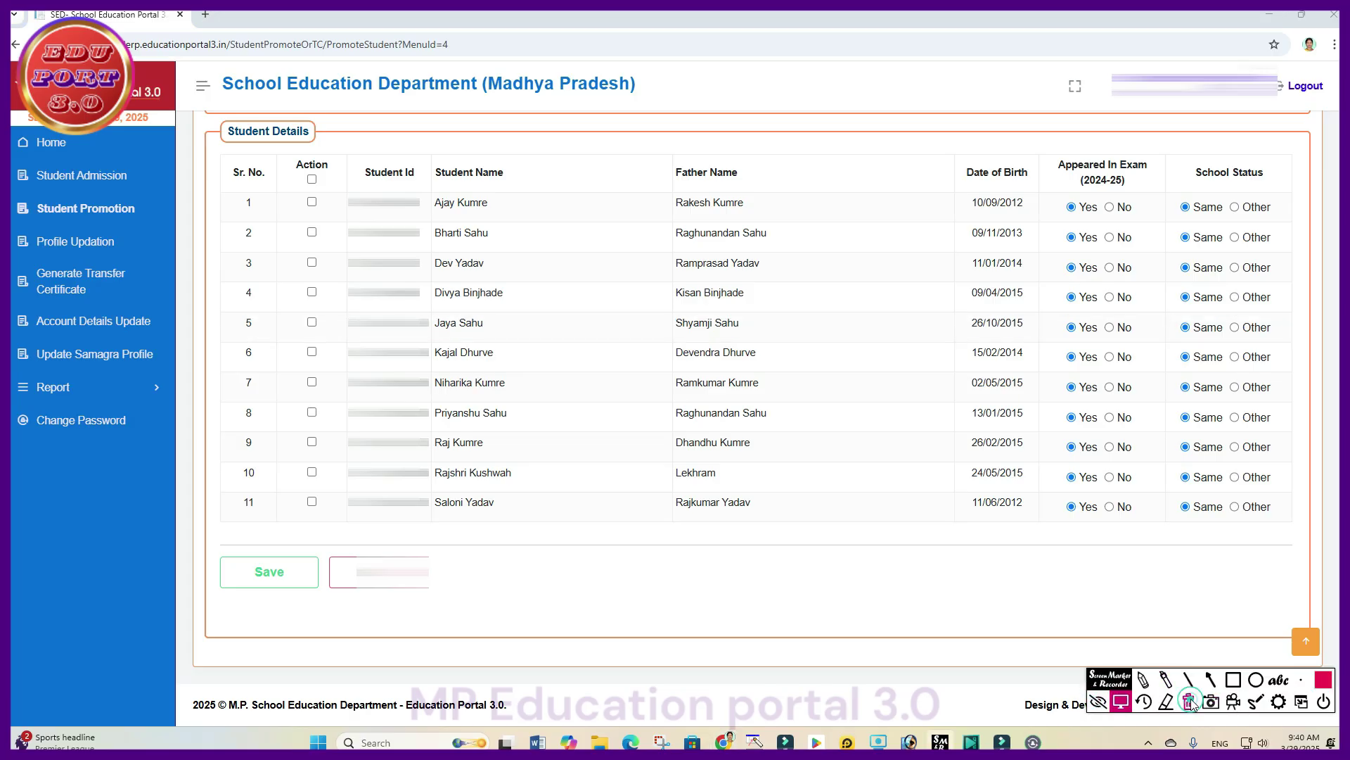
pyautogui.click(1134, 619)
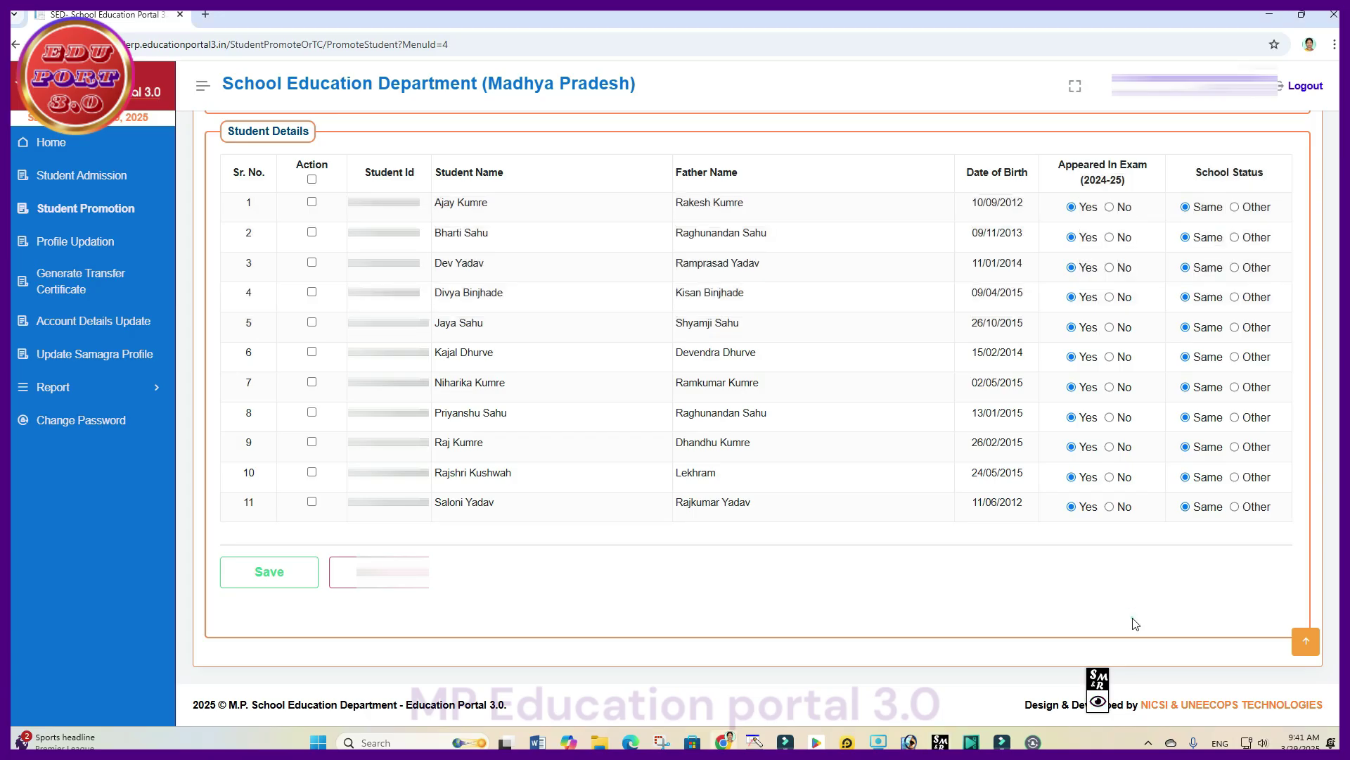
# - Frame the Yes/No choices under Appeared In Exam and the details of student Sr. No. 6 with red rectangles
pyautogui.click(1099, 701)
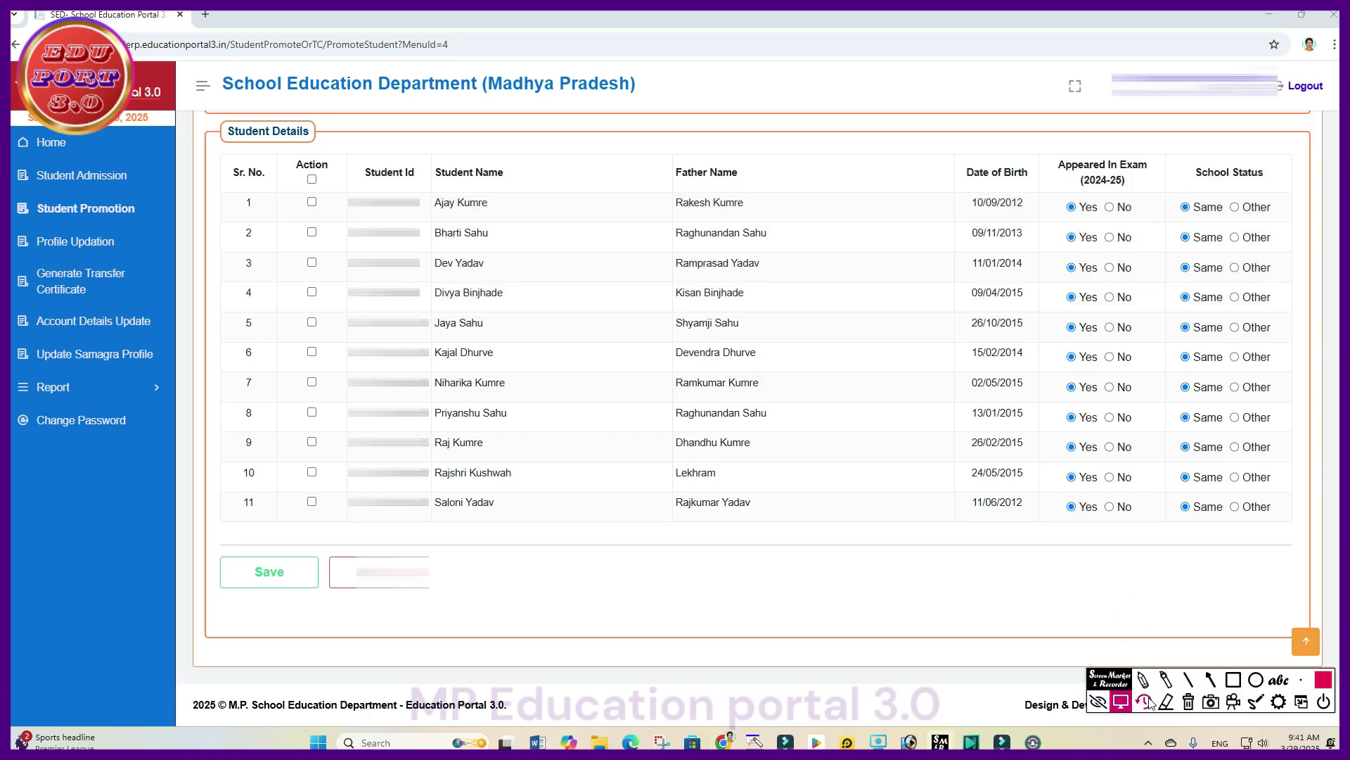
pyautogui.click(1232, 680)
pyautogui.moveTo(1044, 187)
pyautogui.mouseDown()
pyautogui.moveTo(1086, 472)
pyautogui.moveTo(1141, 537)
pyautogui.moveTo(1167, 533)
pyautogui.mouseUp()
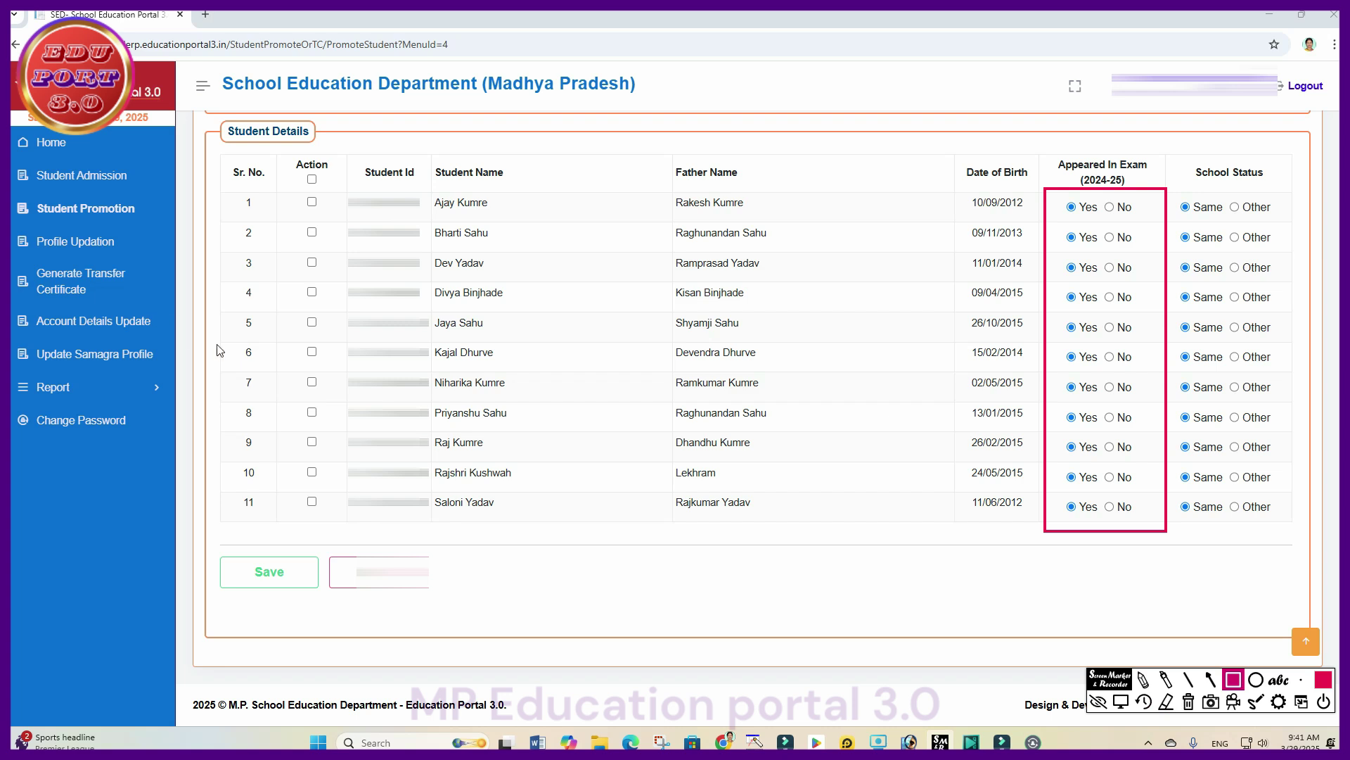
pyautogui.moveTo(228, 339)
pyautogui.mouseDown()
pyautogui.moveTo(280, 371)
pyautogui.moveTo(1041, 378)
pyautogui.mouseUp()
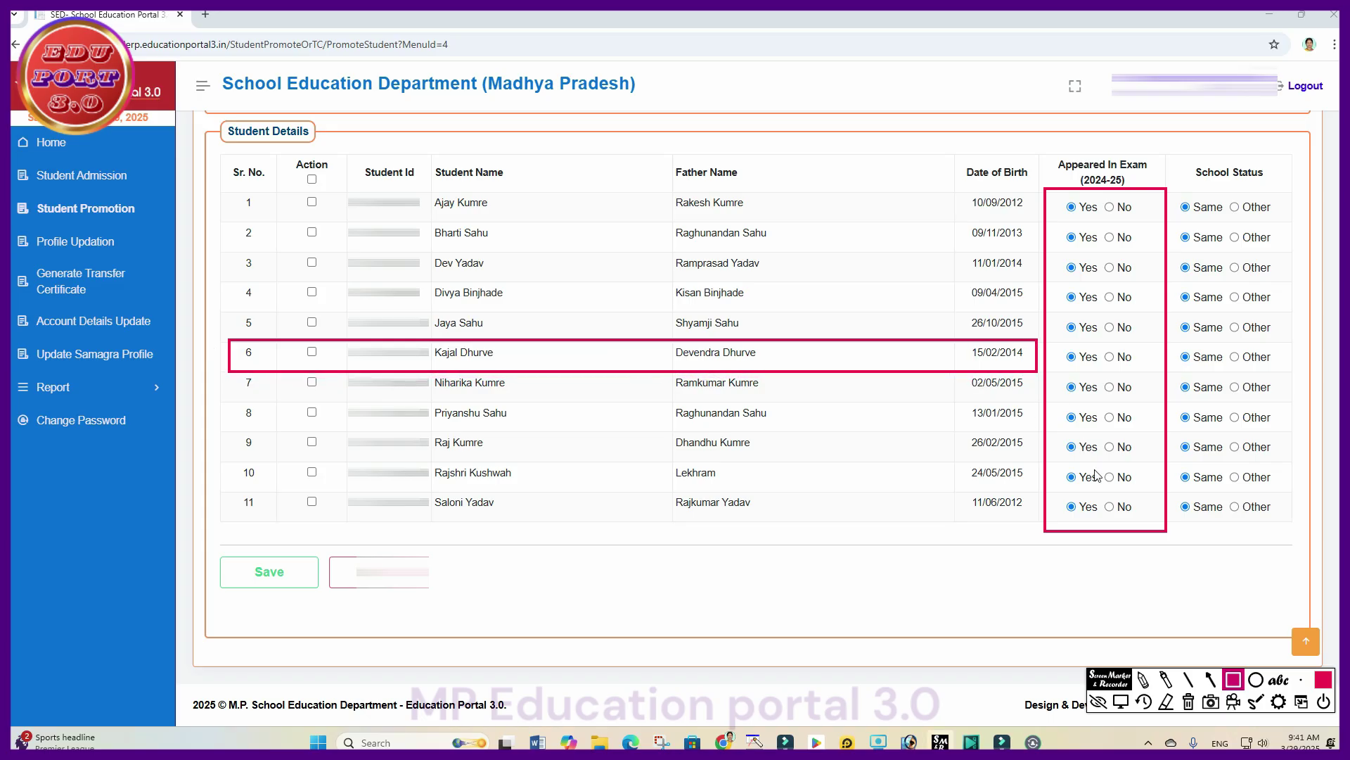
# - Set Appeared In Exam (2024-25) to No for student Sr. No. 6 and show the markings again
pyautogui.click(1108, 682)
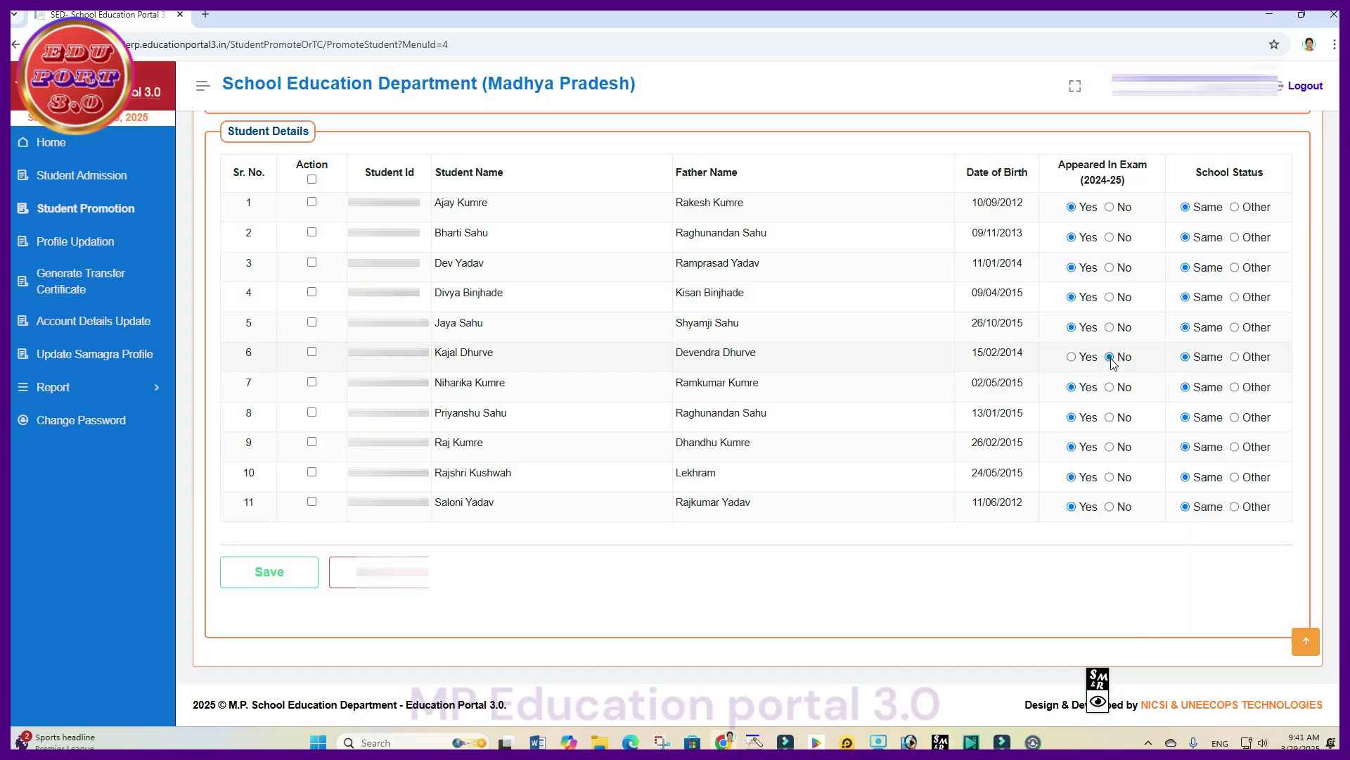
pyautogui.click(1098, 702)
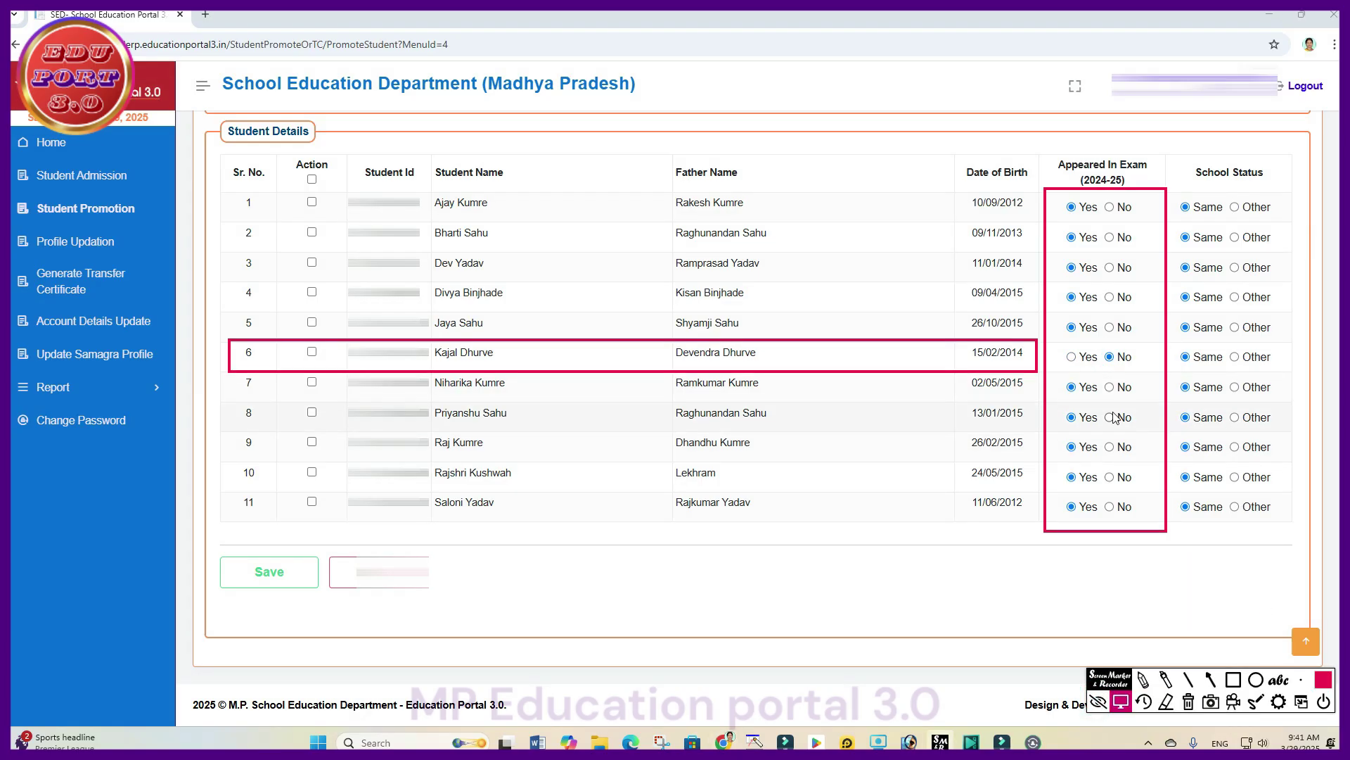
pyautogui.click(1109, 354)
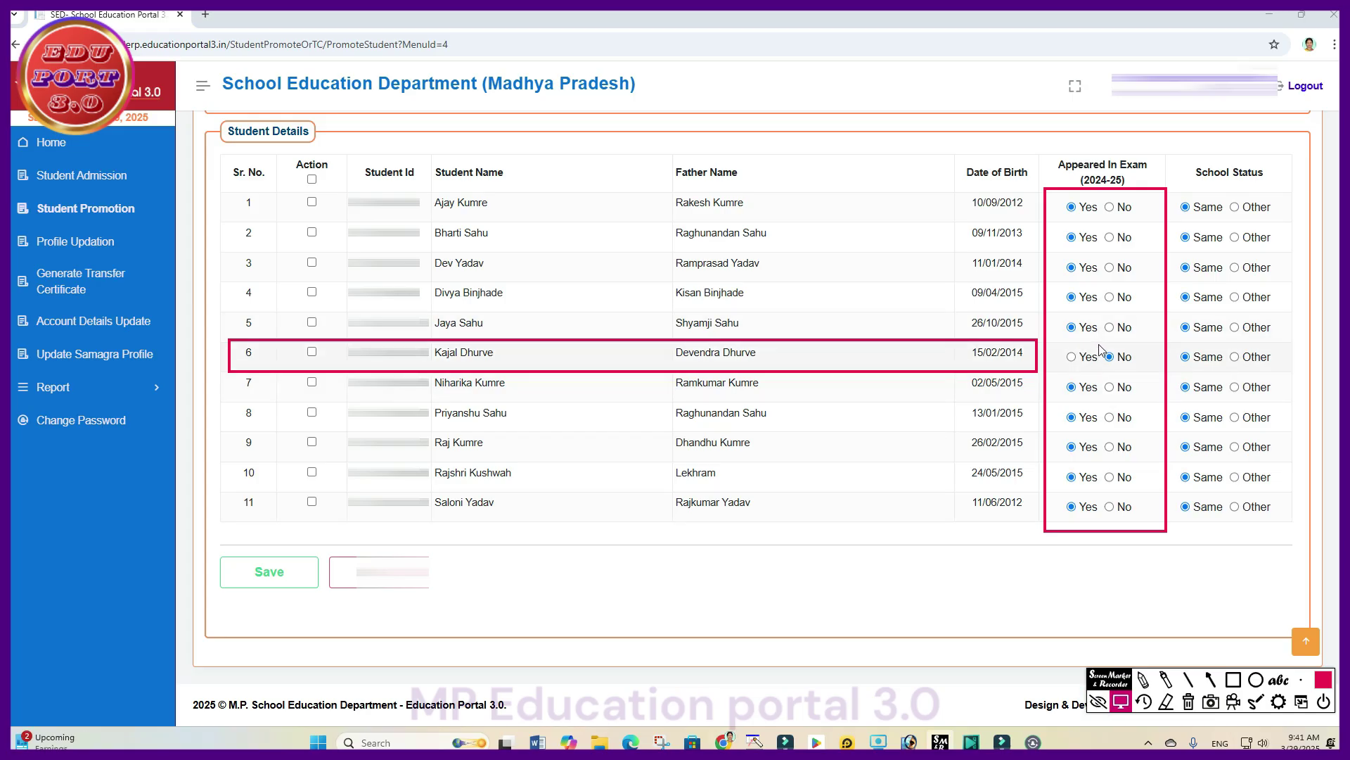
# - Frame row 6's No choice and the Same/Other choices under School Status with red rectangles
pyautogui.hotkey('alt', 'r')
pyautogui.moveTo(1099, 341); pyautogui.dragTo(1142, 376)
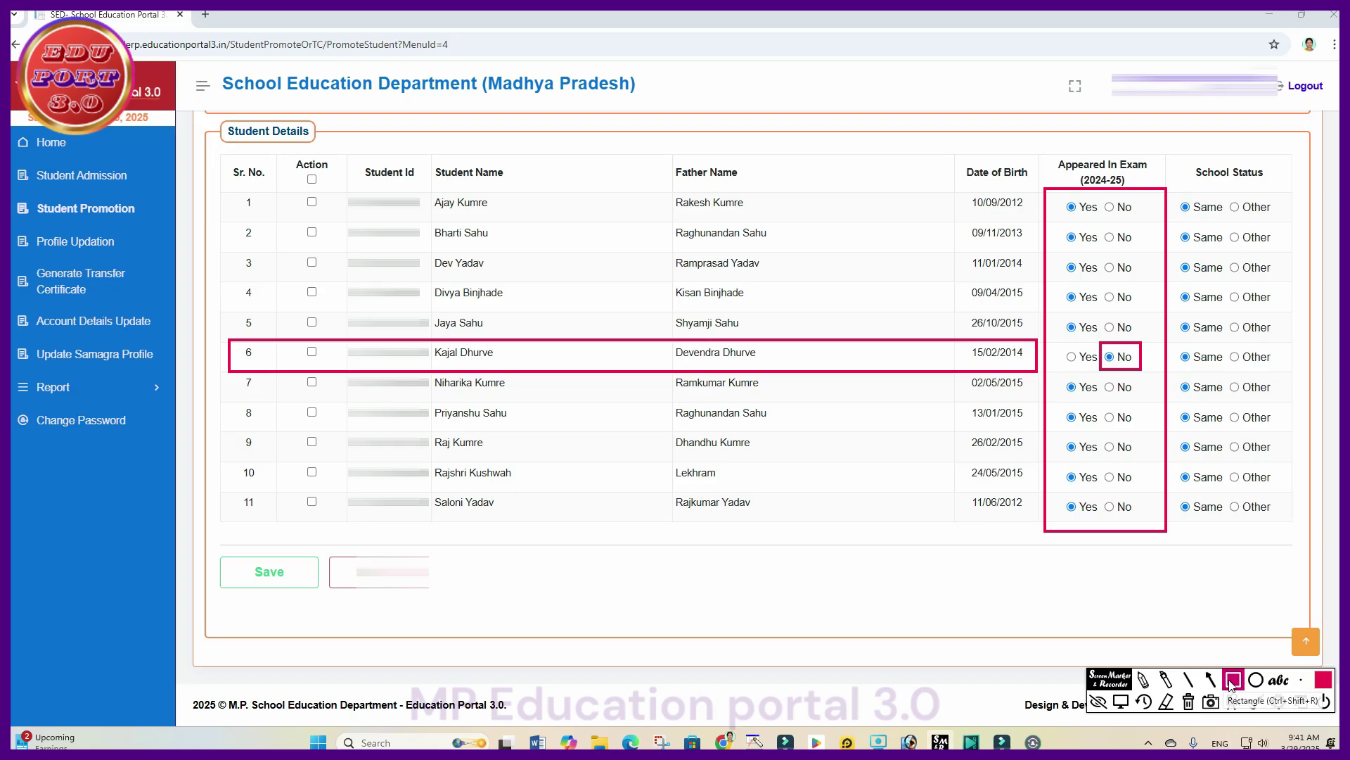
pyautogui.moveTo(1174, 186)
pyautogui.mouseDown()
pyautogui.moveTo(1199, 446)
pyautogui.moveTo(1259, 571)
pyautogui.moveTo(1302, 563)
pyautogui.moveTo(1299, 544)
pyautogui.mouseUp()
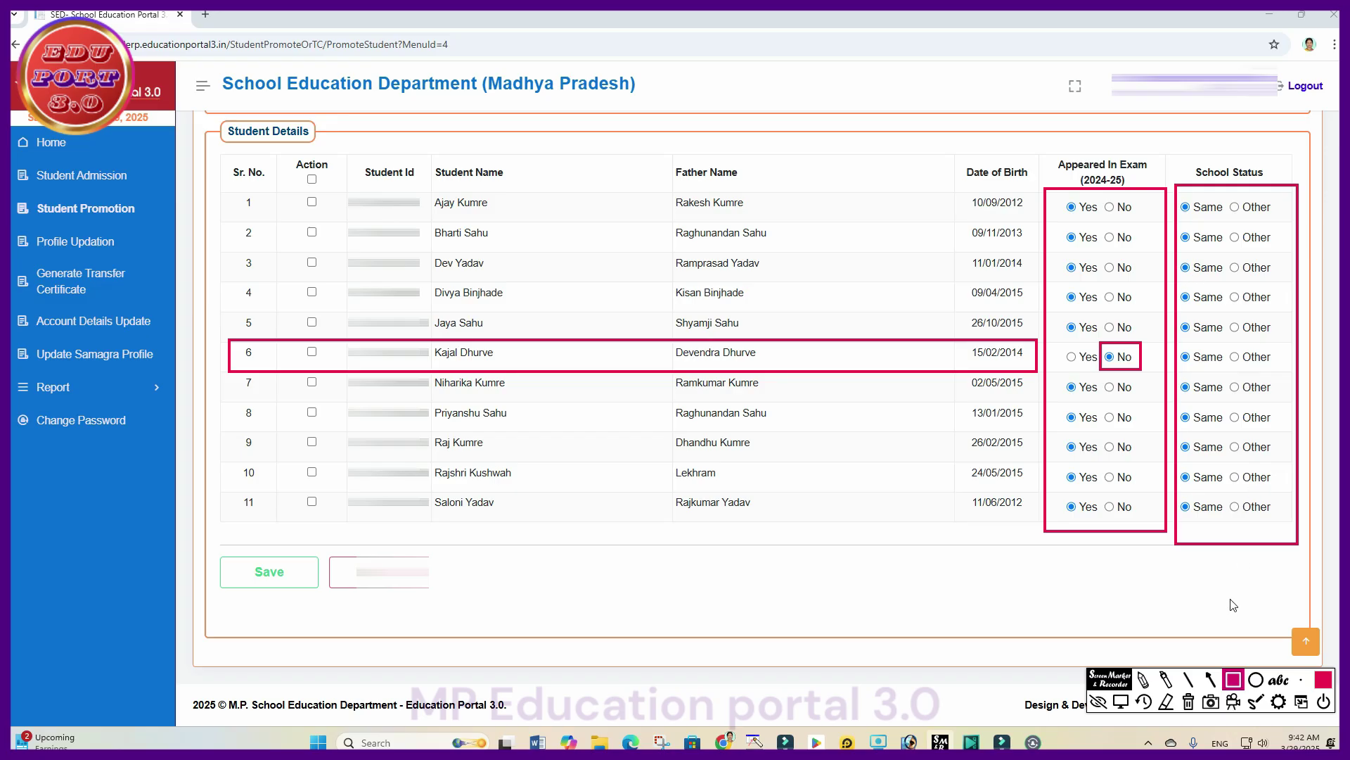
# - Erase all markings and frame the Action heading with its select-all checkbox in red
pyautogui.click(1189, 702)
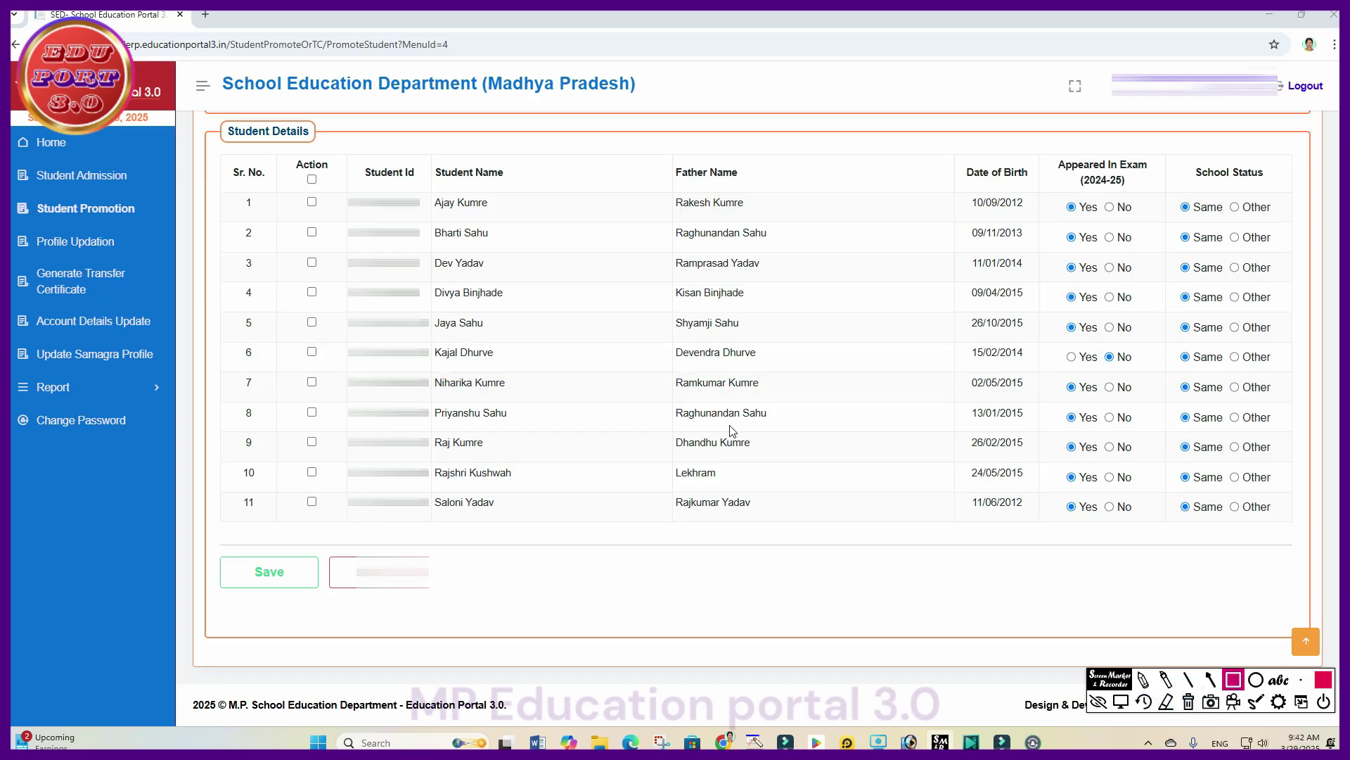
pyautogui.moveTo(286, 156); pyautogui.dragTo(347, 196)
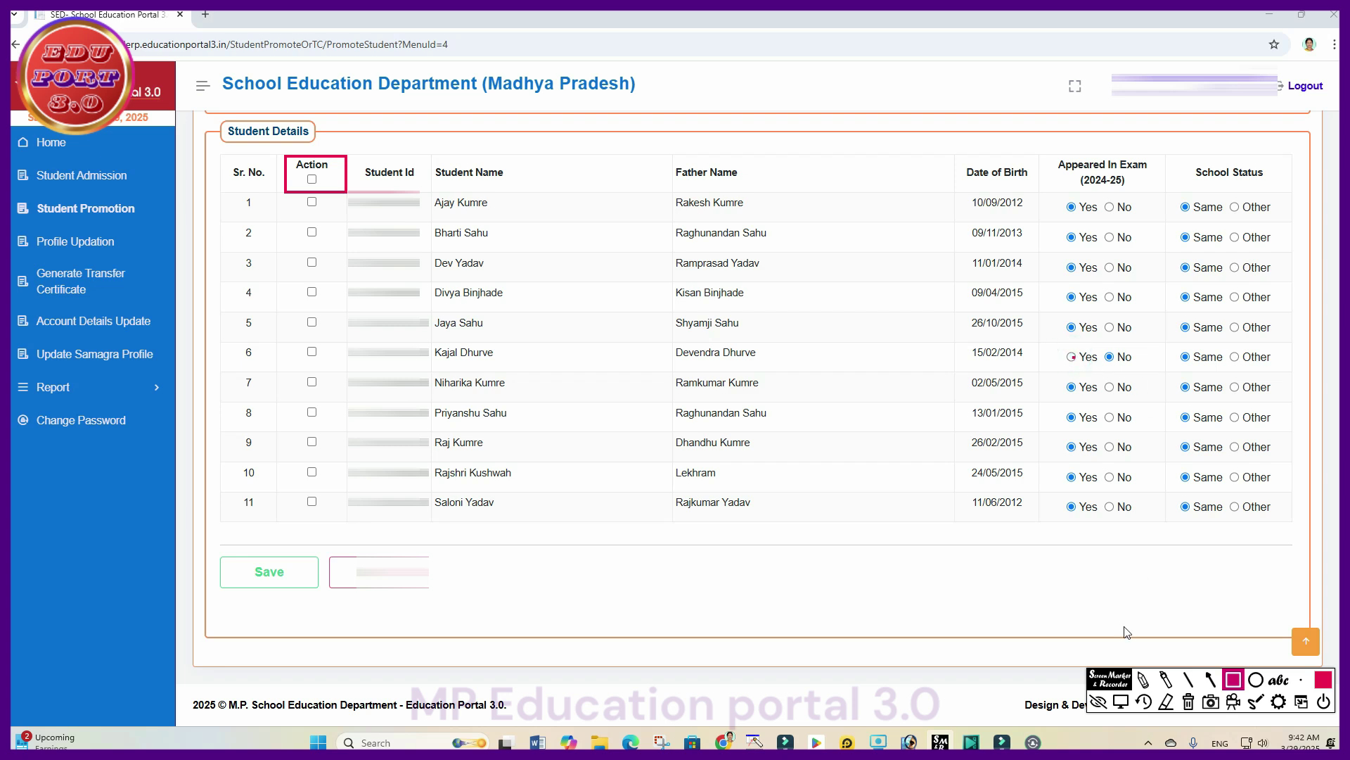
# - Set Appeared In Exam (2024-25) to Yes for student Sr. No. 6 and show the markings again
pyautogui.click(1098, 701)
pyautogui.click(1071, 357)
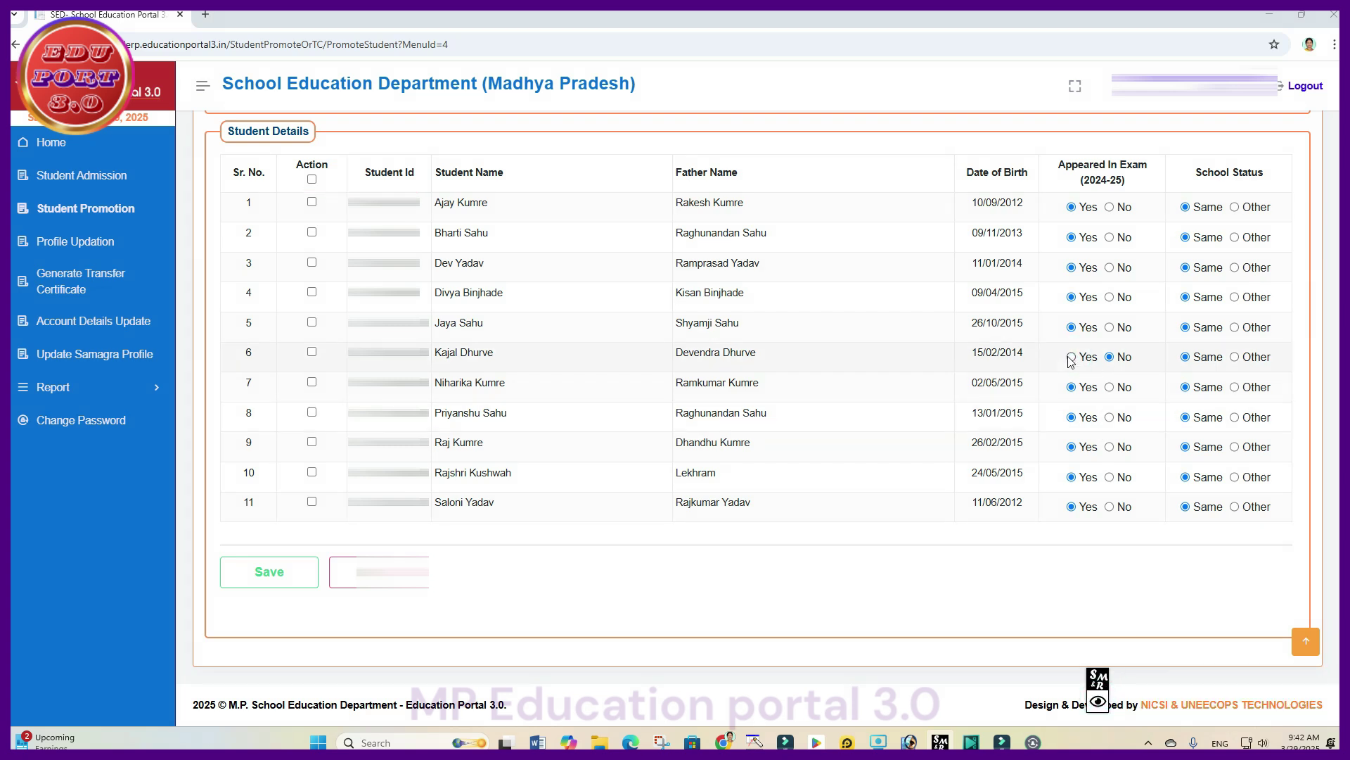
pyautogui.click(1098, 702)
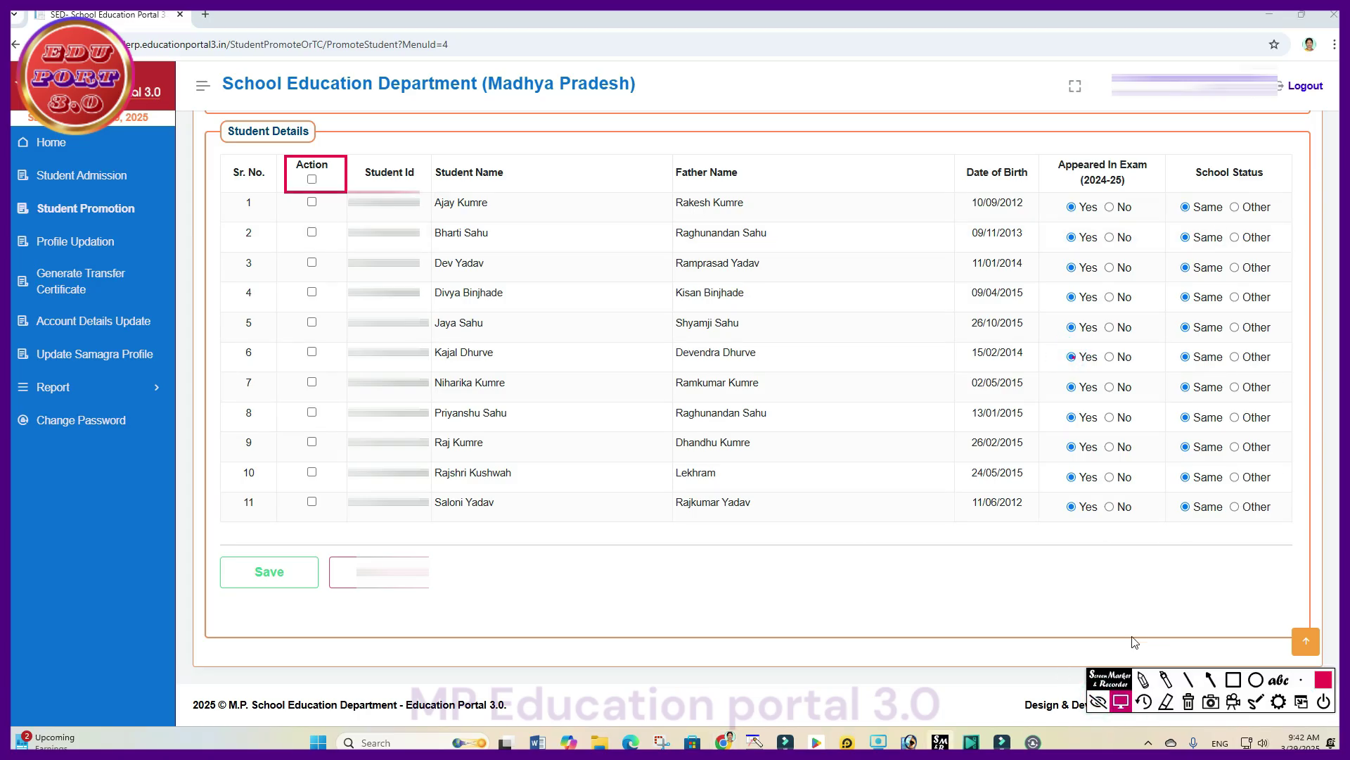
# - Hide the markings and select all listed students for promotion under Action
pyautogui.click(1097, 701)
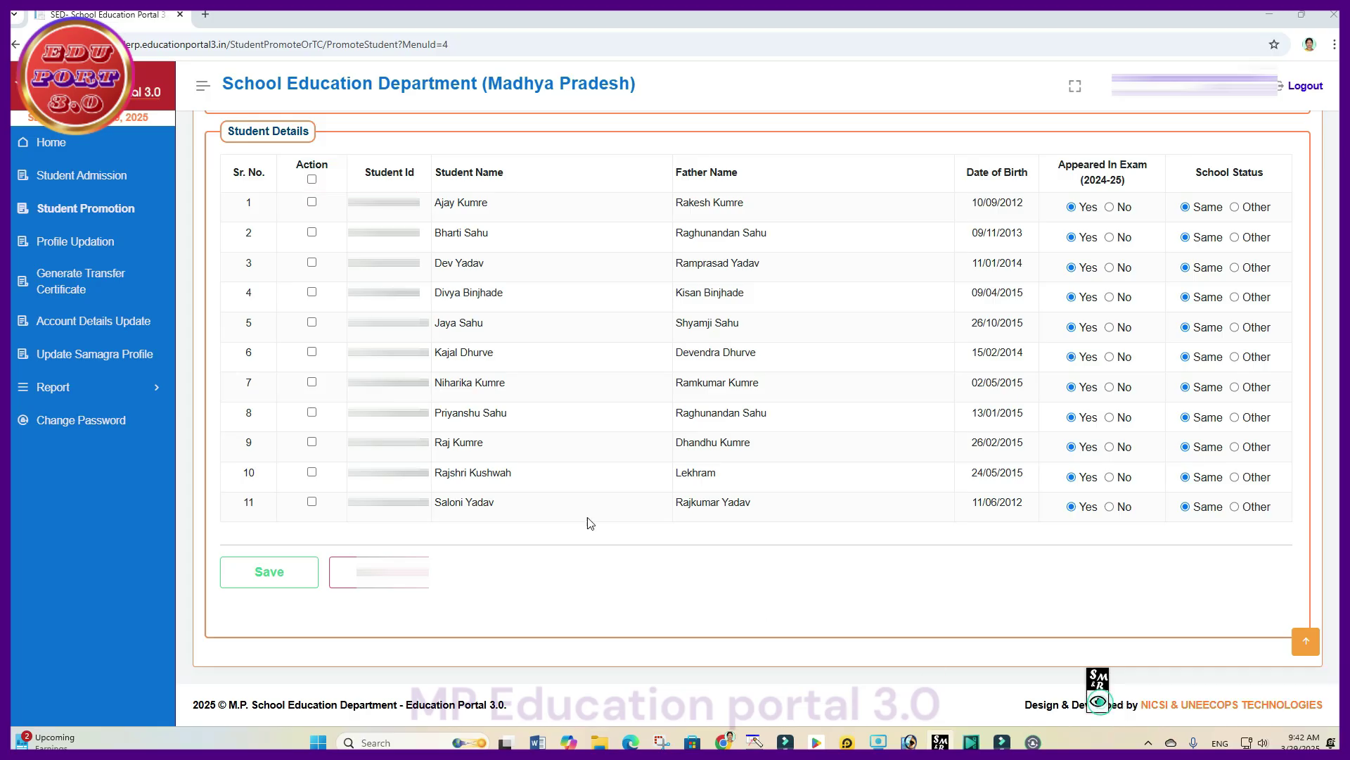
pyautogui.click(1098, 701)
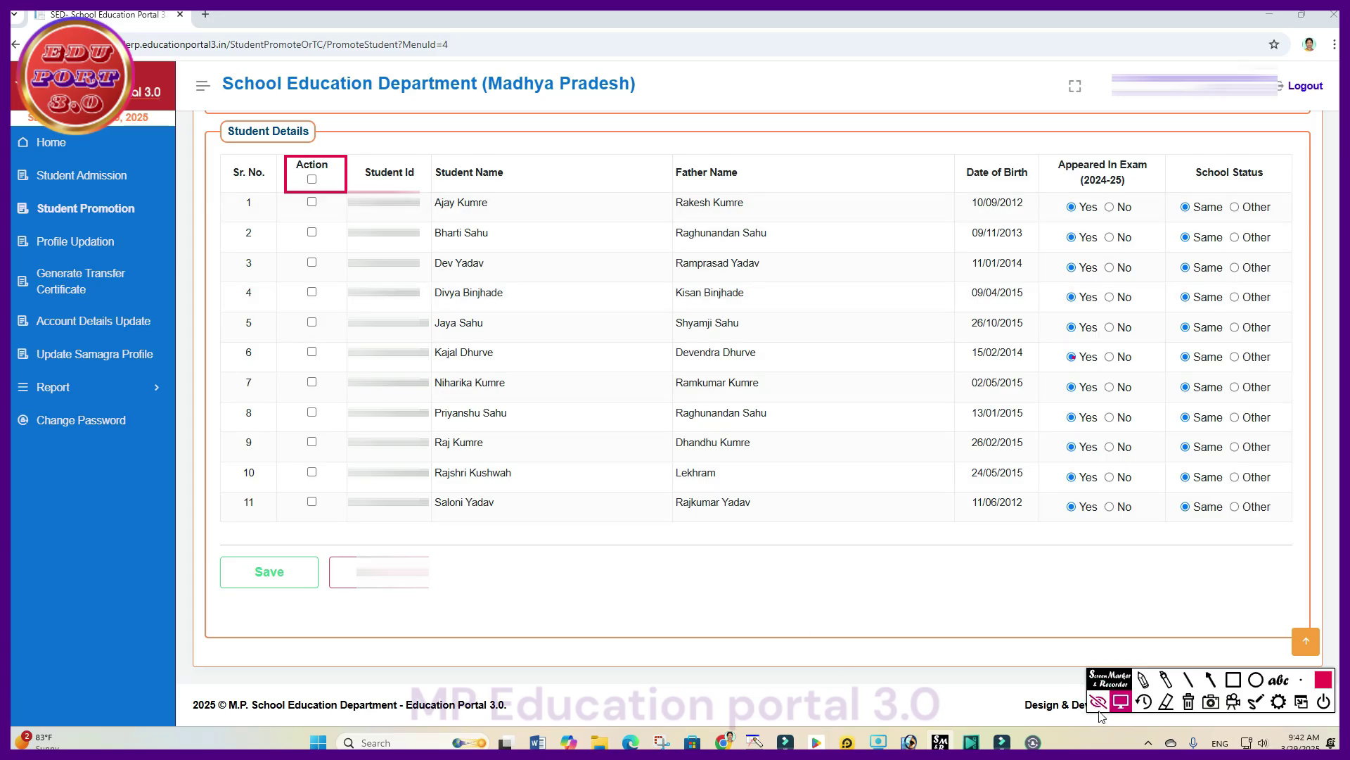
pyautogui.click(1100, 703)
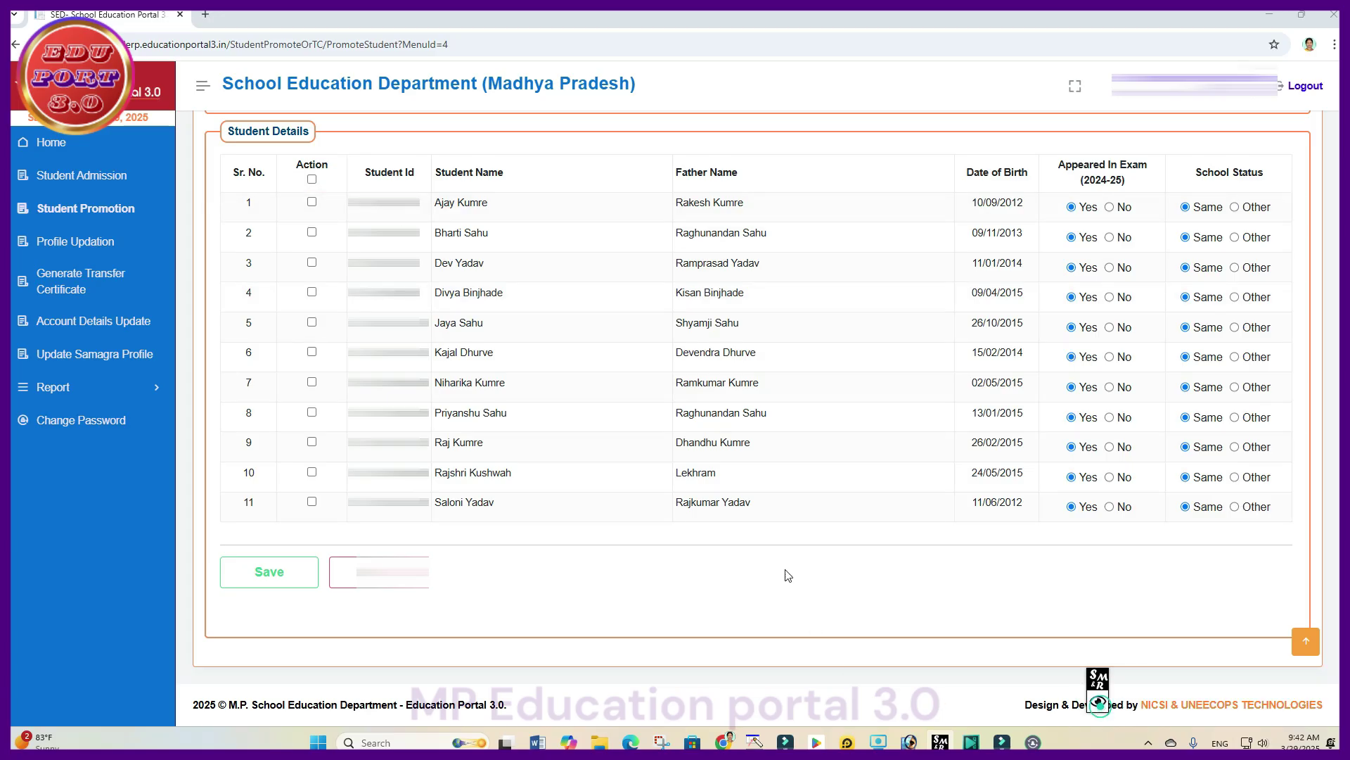
pyautogui.click(311, 180)
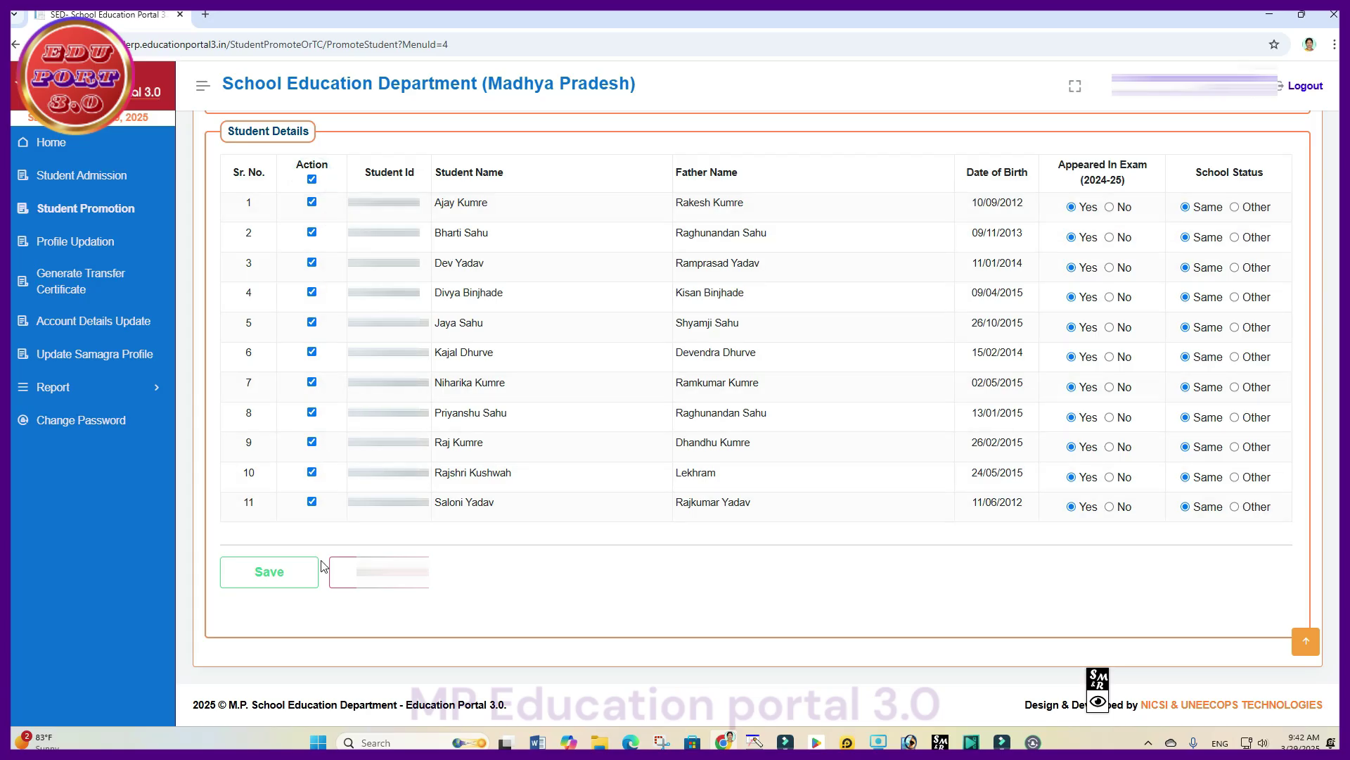
# - Show the markings again and frame the students' Action checkboxes from Sr. No. 1 to 11 with a red rectangle
pyautogui.click(1097, 702)
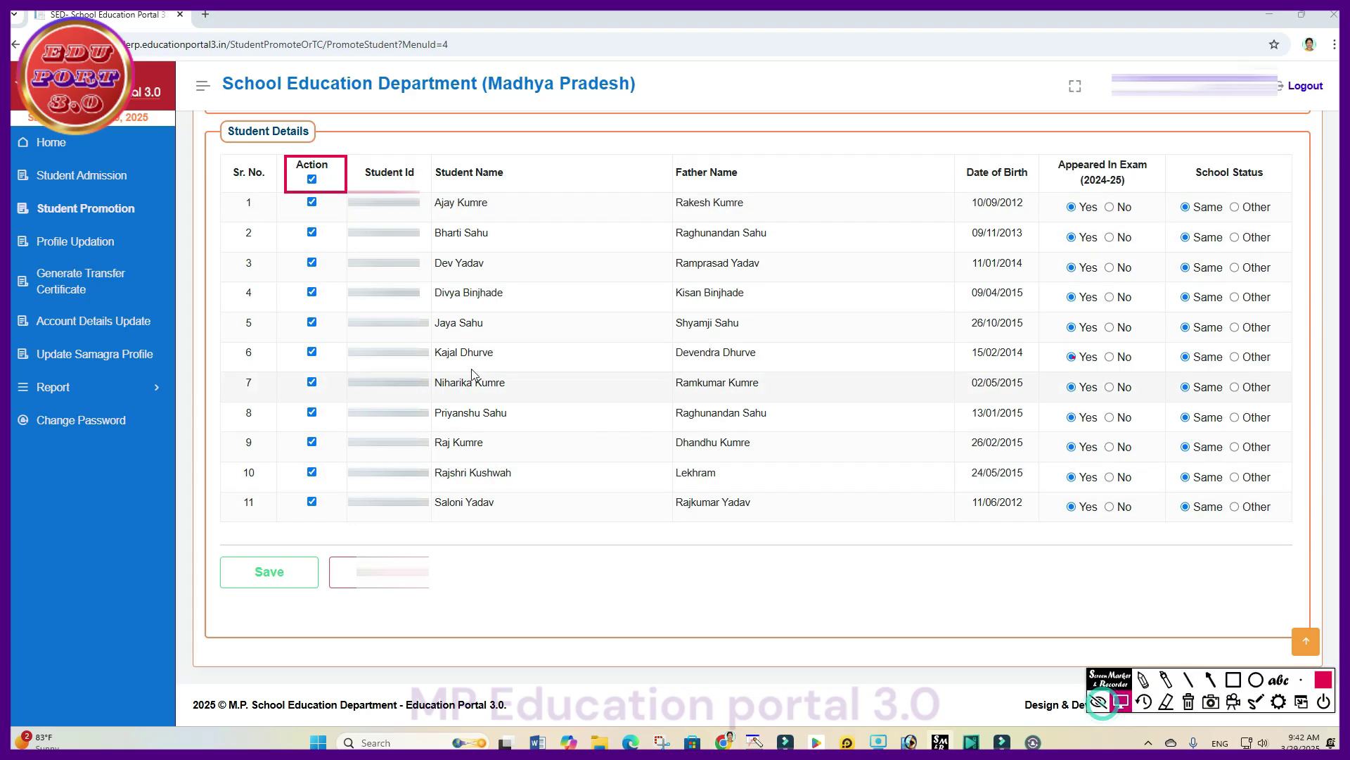
pyautogui.press('r')
pyautogui.moveTo(286, 194); pyautogui.dragTo(287, 395)
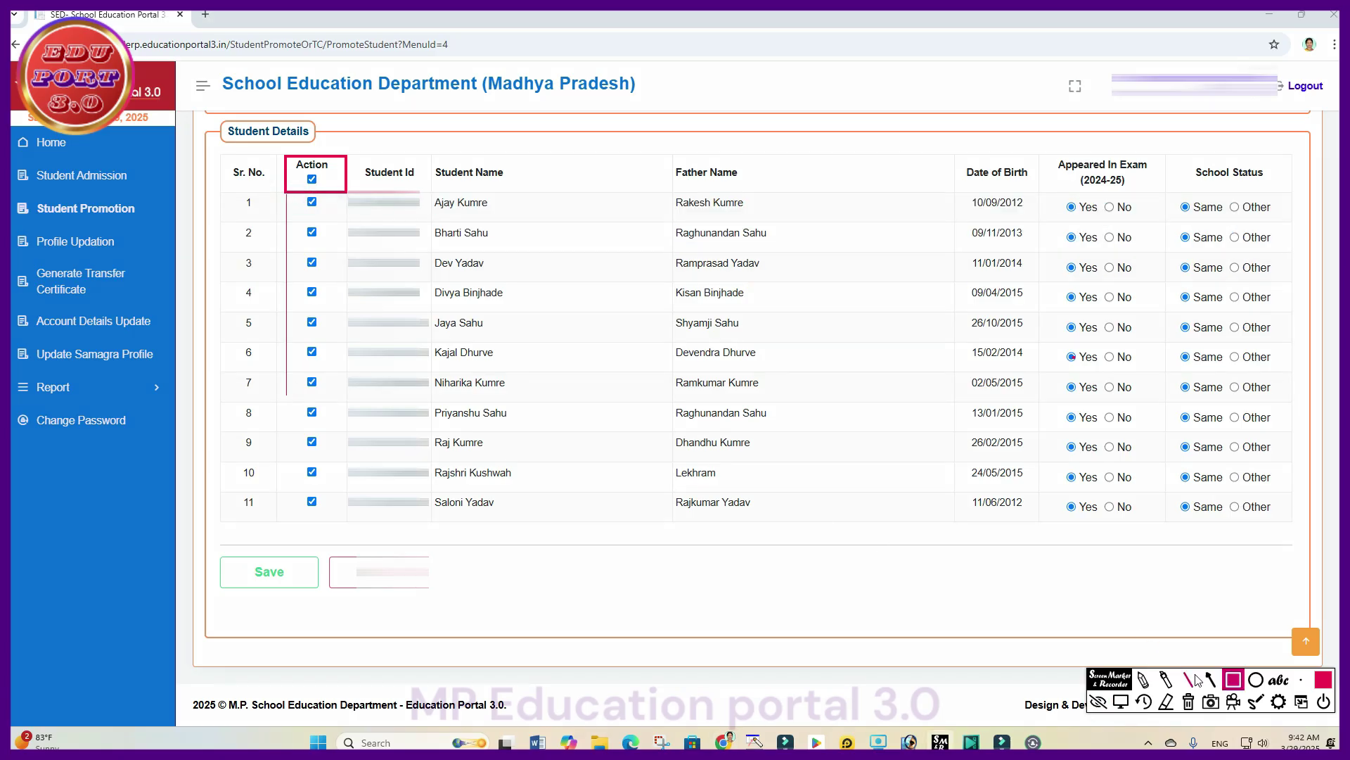
pyautogui.click(1233, 680)
pyautogui.moveTo(287, 203)
pyautogui.mouseDown()
pyautogui.moveTo(288, 296)
pyautogui.moveTo(347, 524)
pyautogui.mouseUp()
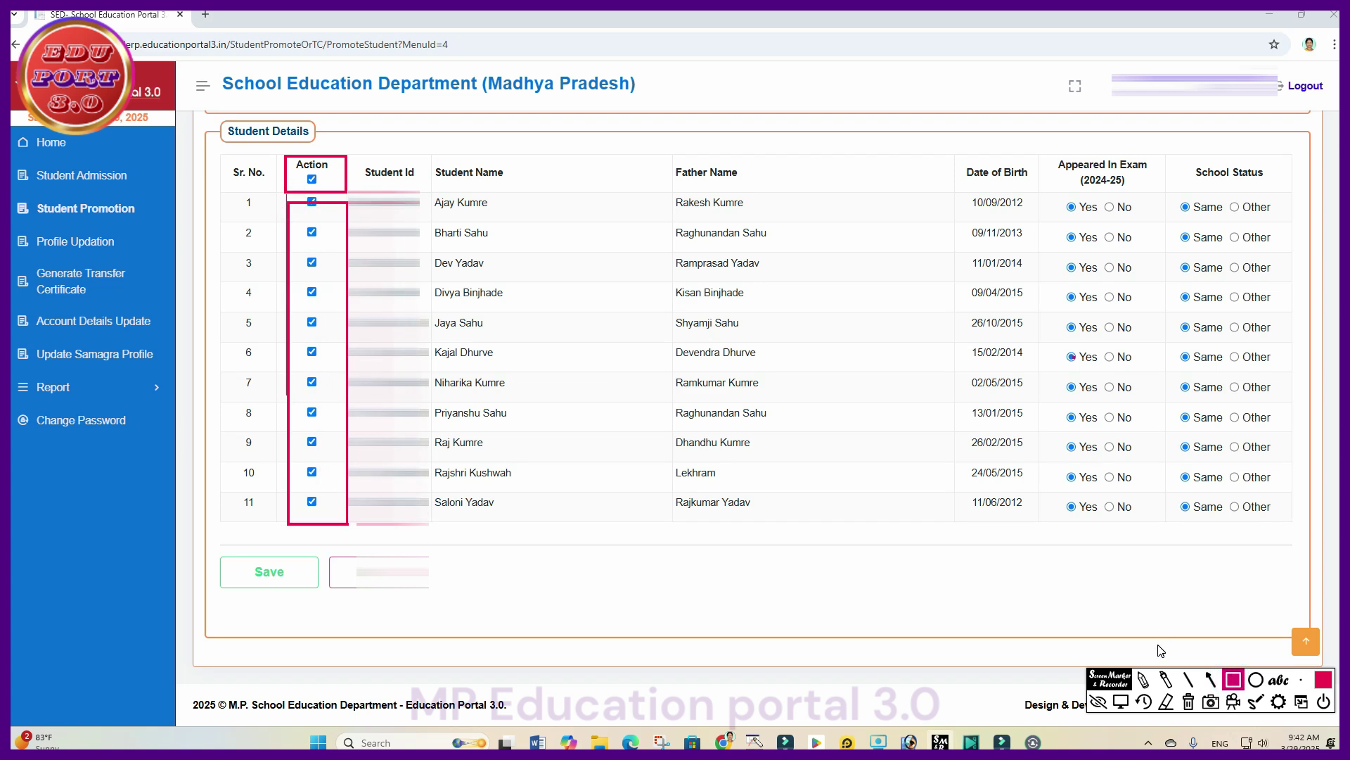
# - Erase all markings and frame student Sr. No. 4's row through Appeared In Exam with a red rectangle
pyautogui.click(1100, 702)
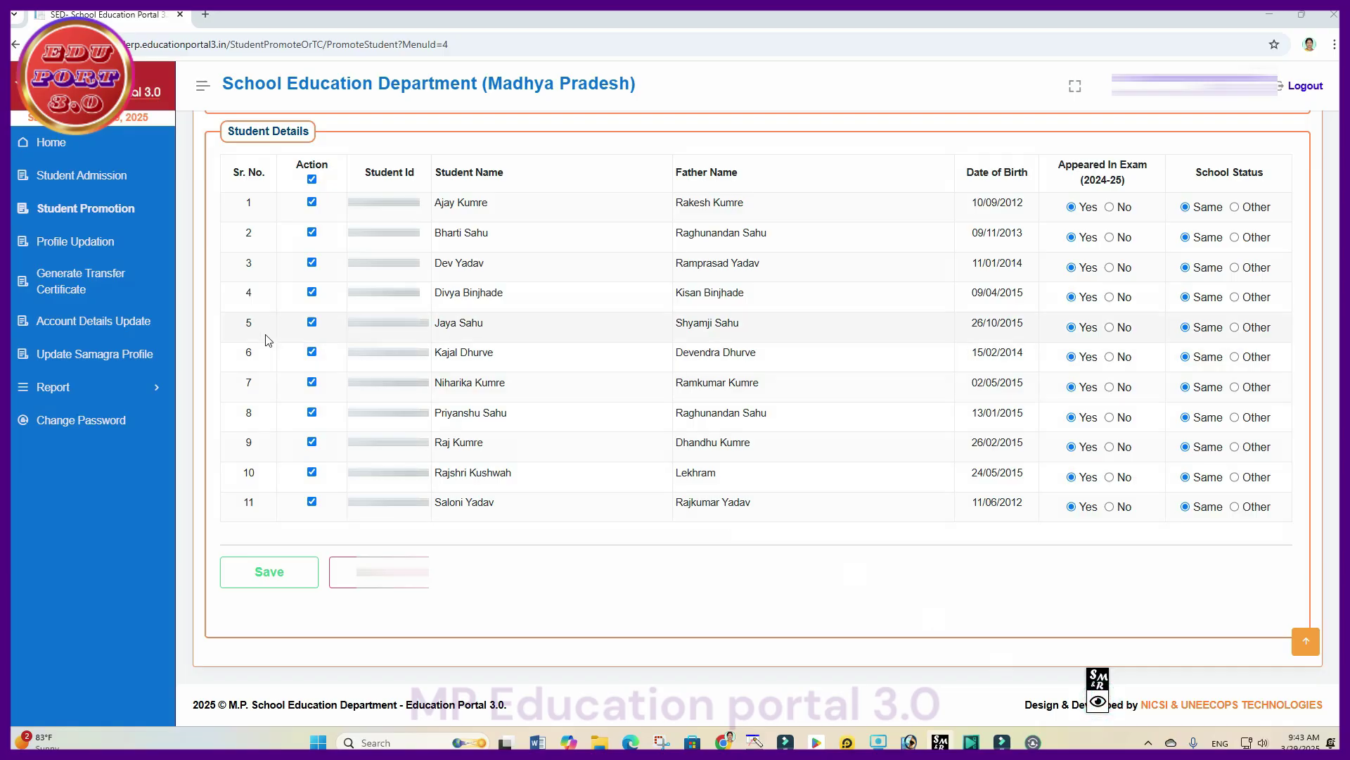
pyautogui.click(1097, 683)
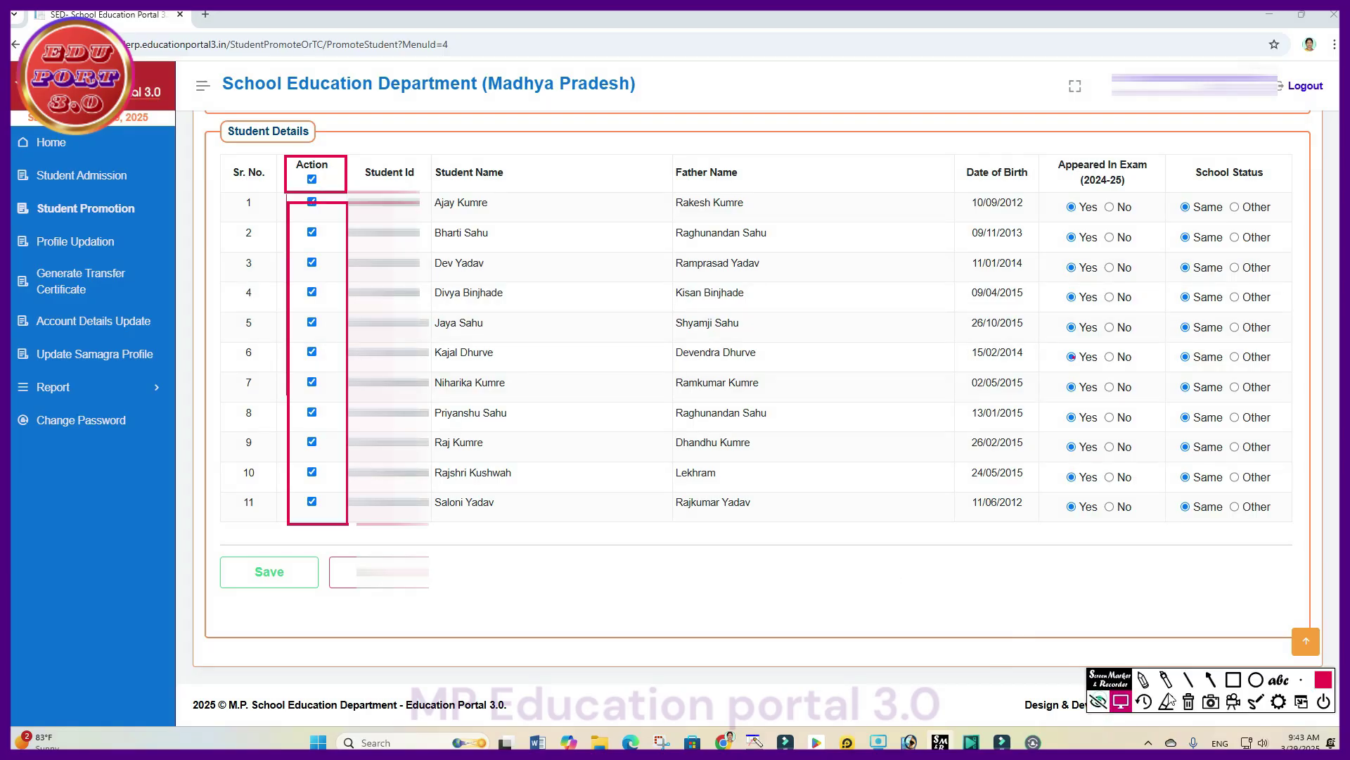
pyautogui.click(1233, 679)
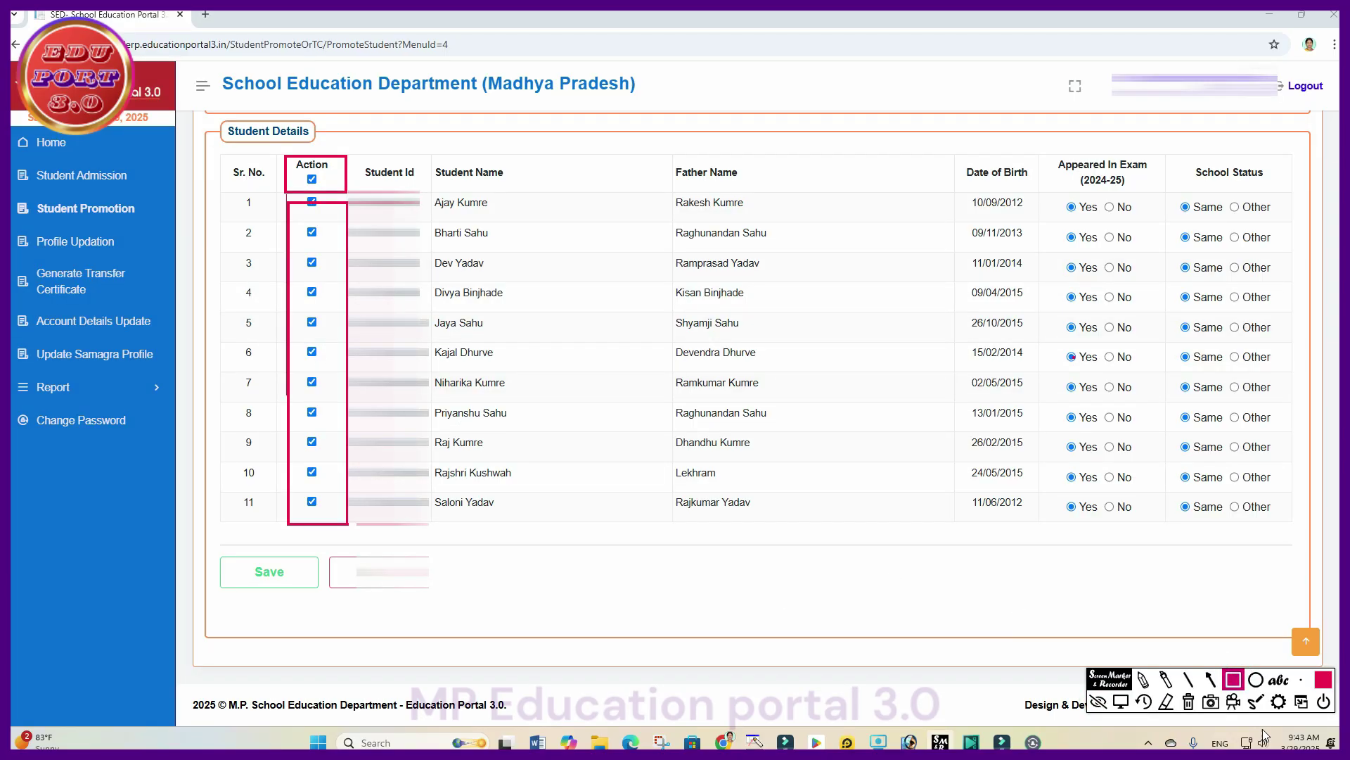
pyautogui.click(1189, 701)
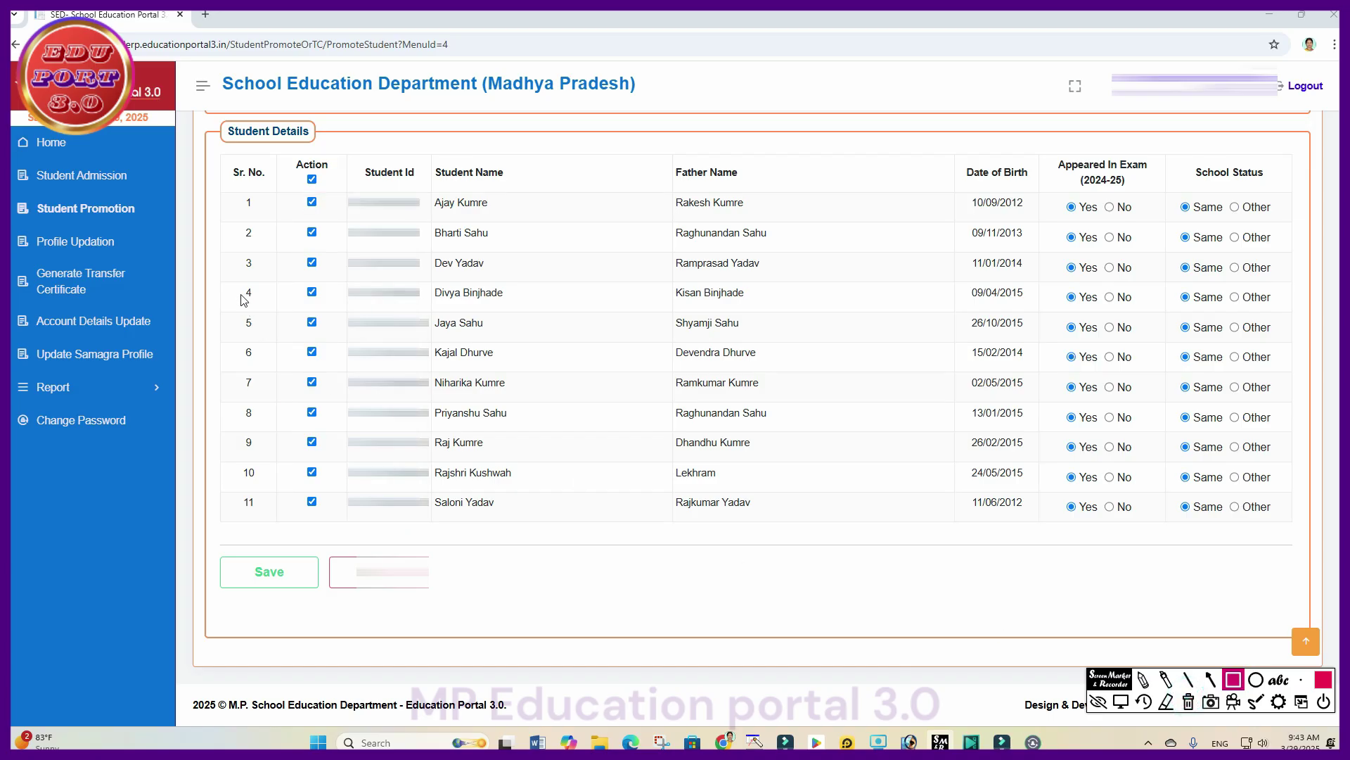
pyautogui.moveTo(218, 285)
pyautogui.mouseDown()
pyautogui.moveTo(321, 317)
pyautogui.moveTo(1159, 322)
pyautogui.moveTo(1148, 325)
pyautogui.mouseUp()
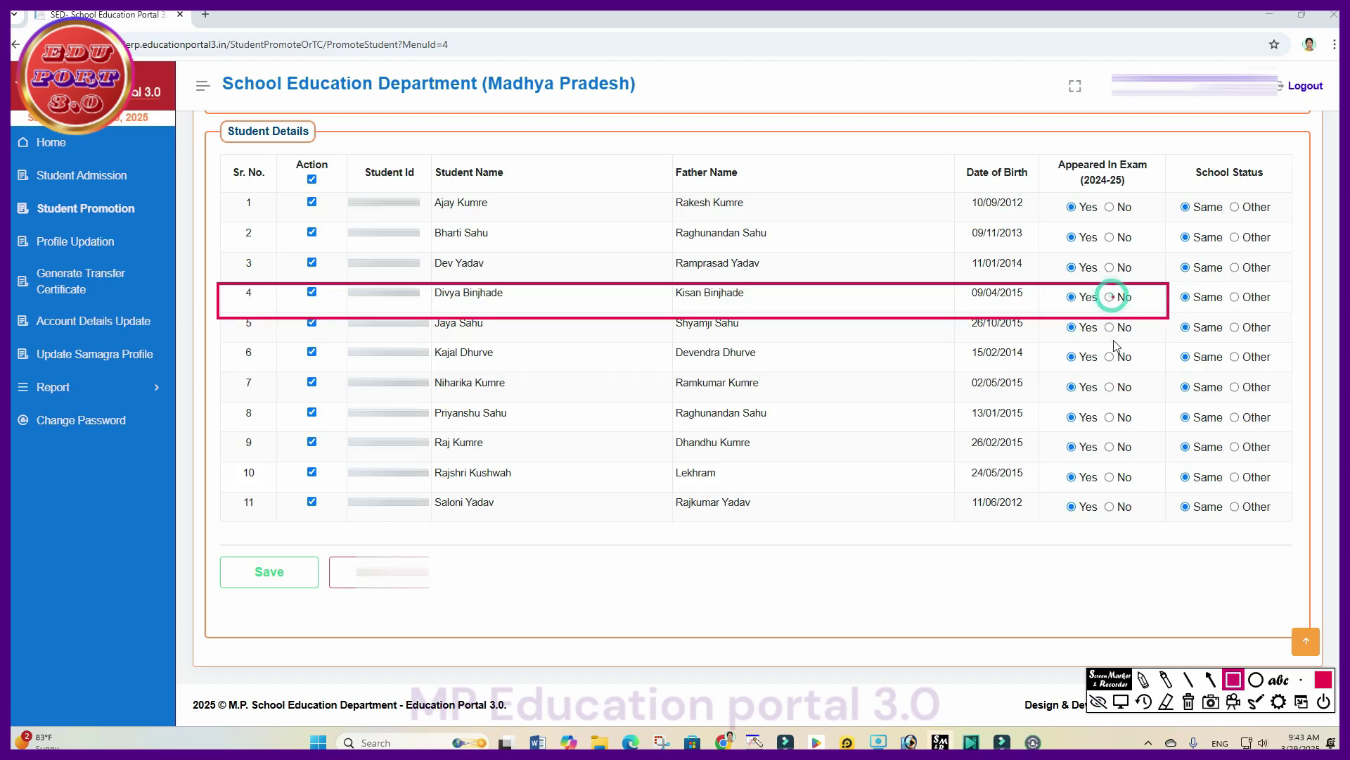
# - Set Appeared In Exam (2024-25) to No for student Sr. No. 4 and deselect that student under Action
pyautogui.click(1098, 702)
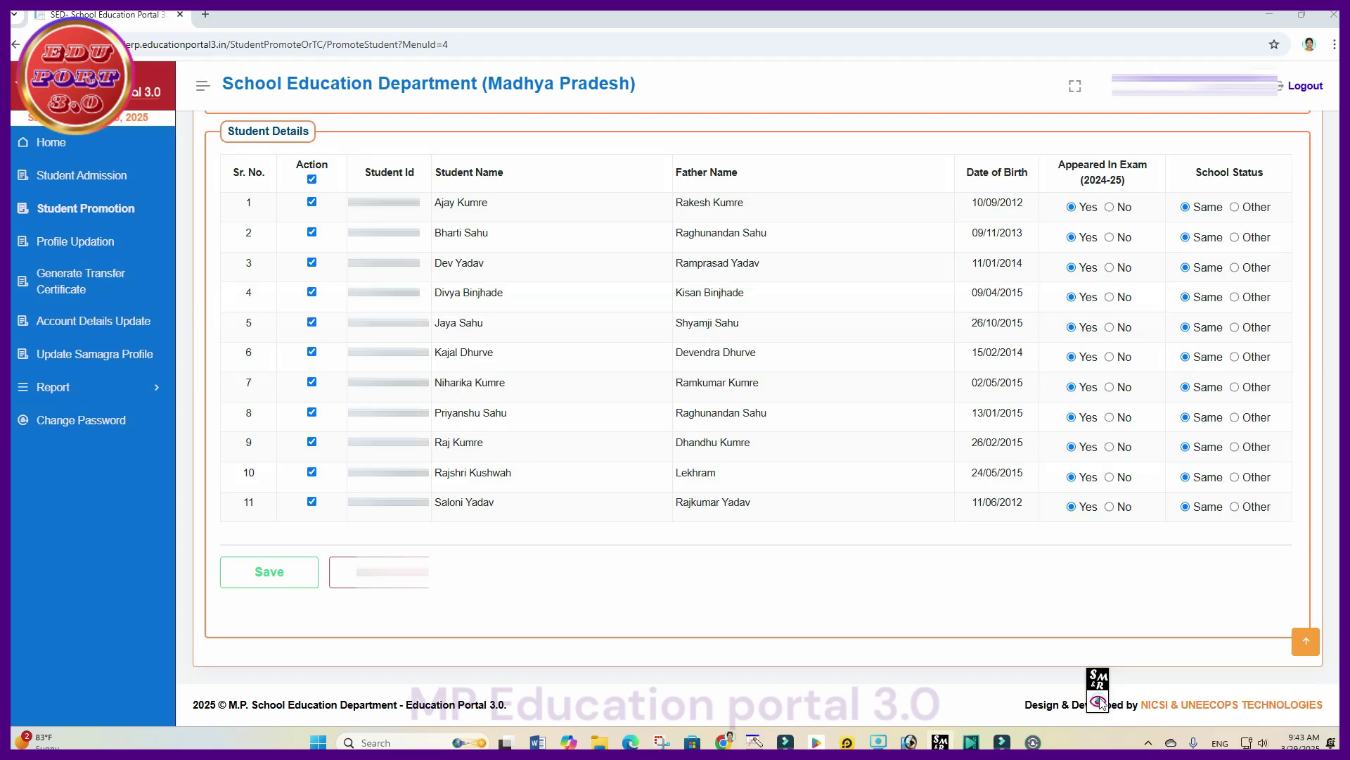
pyautogui.click(1111, 297)
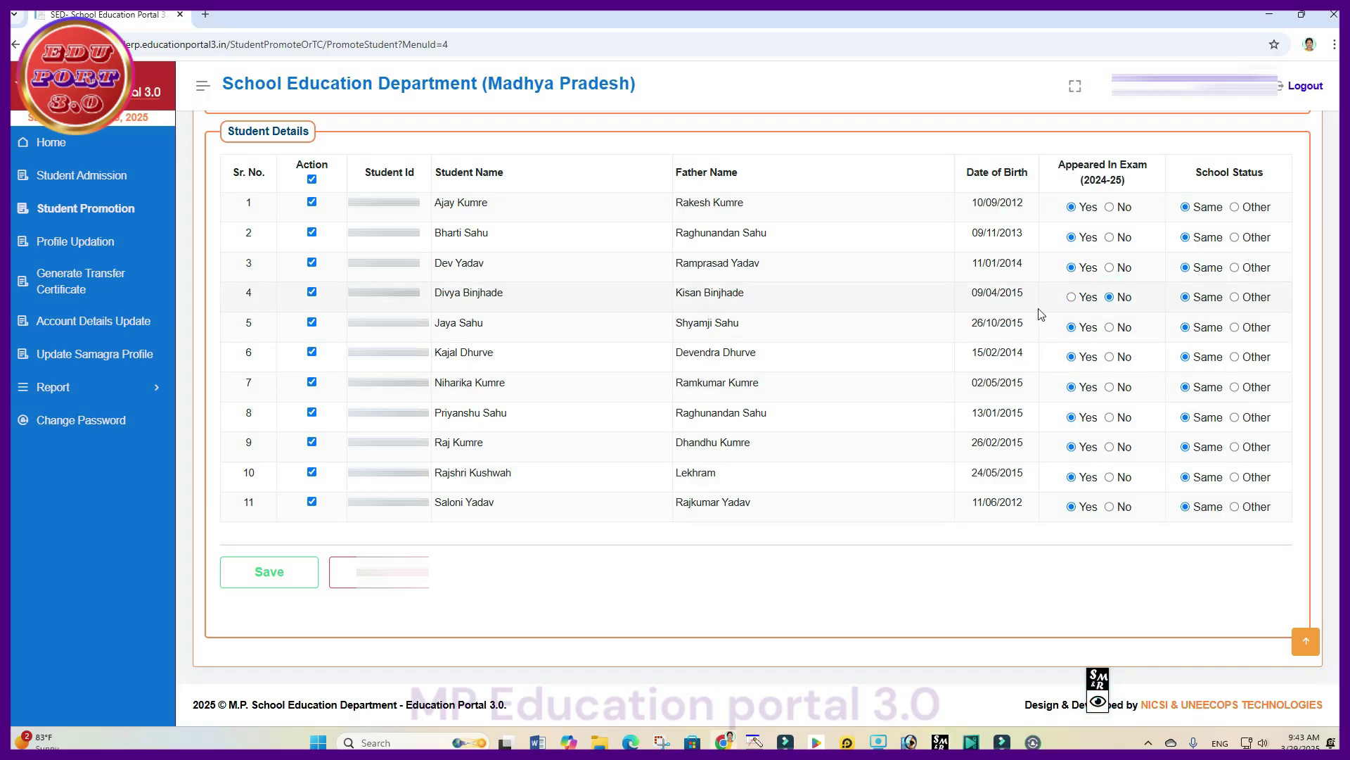
pyautogui.click(312, 293)
pyautogui.click(313, 294)
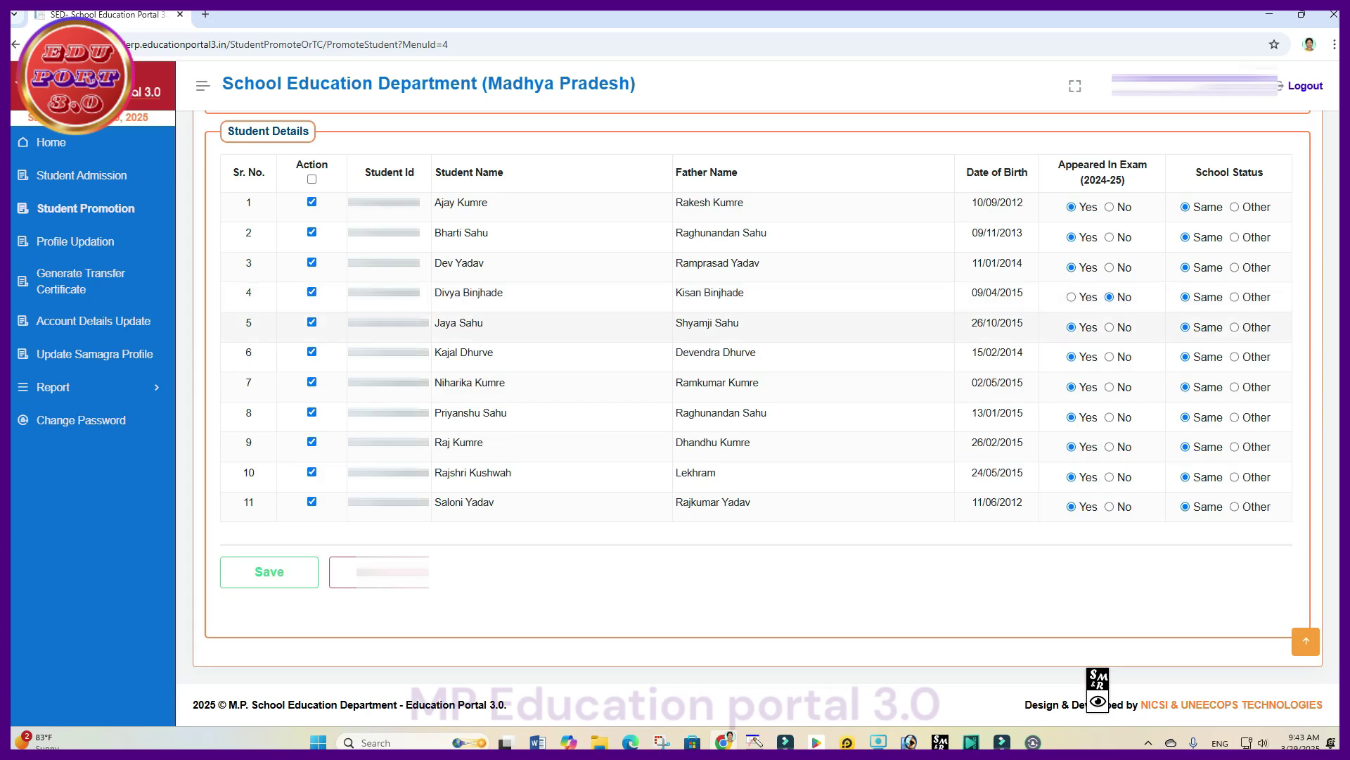
pyautogui.click(312, 293)
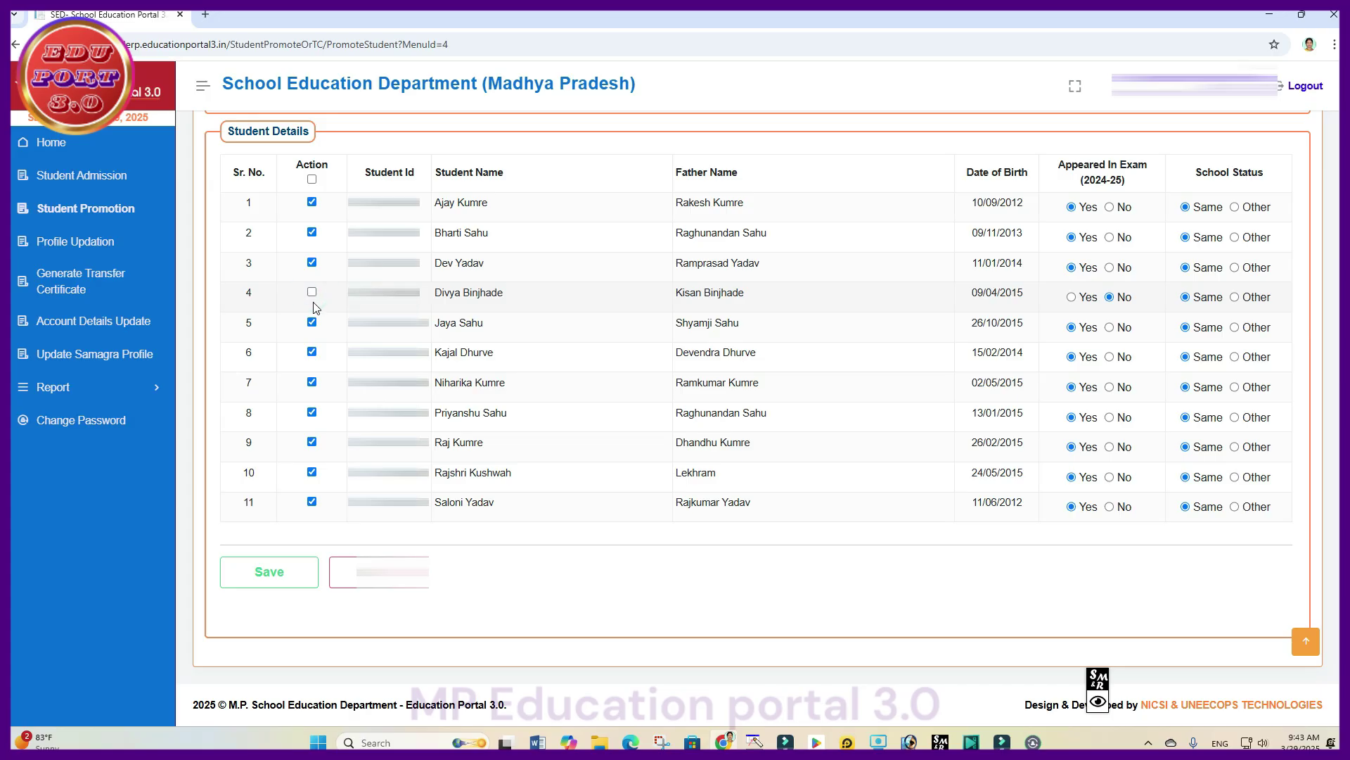
# - Replace the old marking with red rectangles around the Action checkboxes and the entire row of student Sr. No. 4
pyautogui.click(1098, 702)
pyautogui.click(1234, 679)
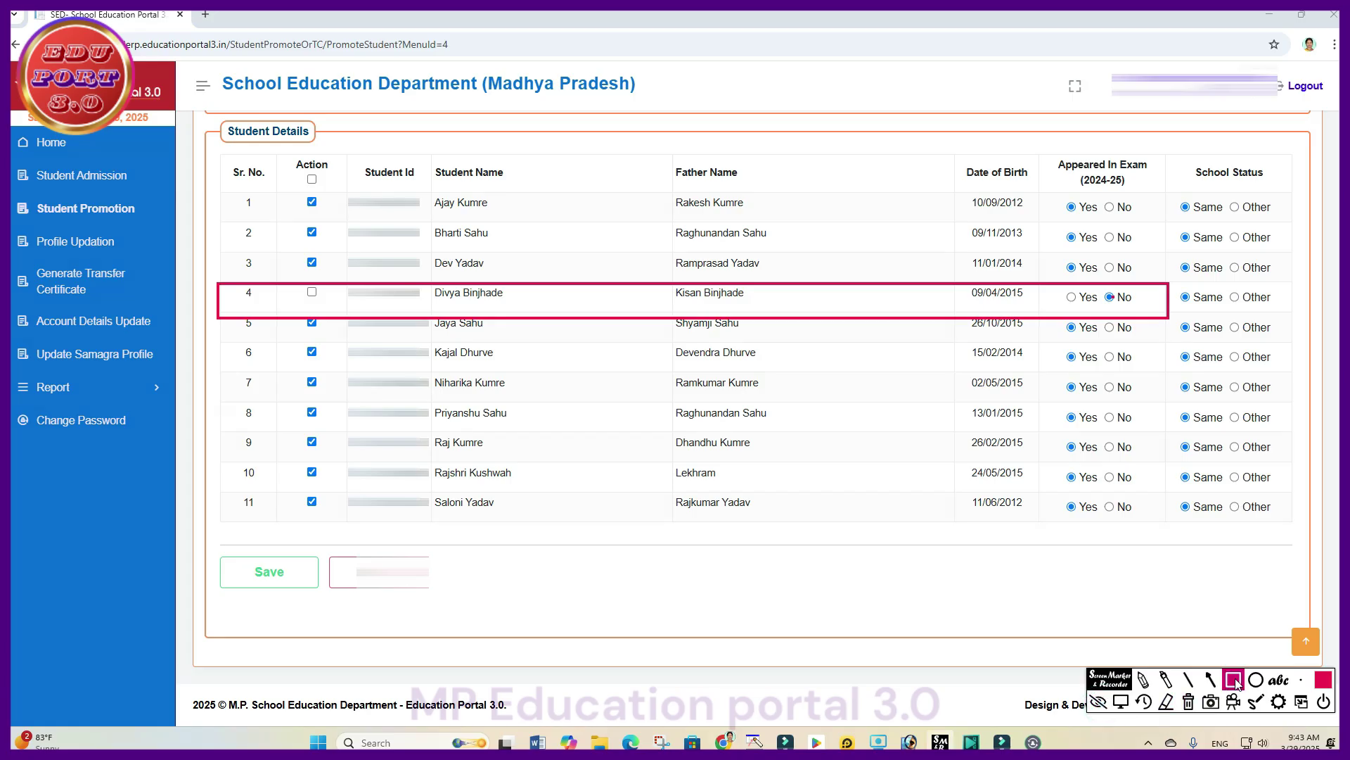
pyautogui.click(1189, 701)
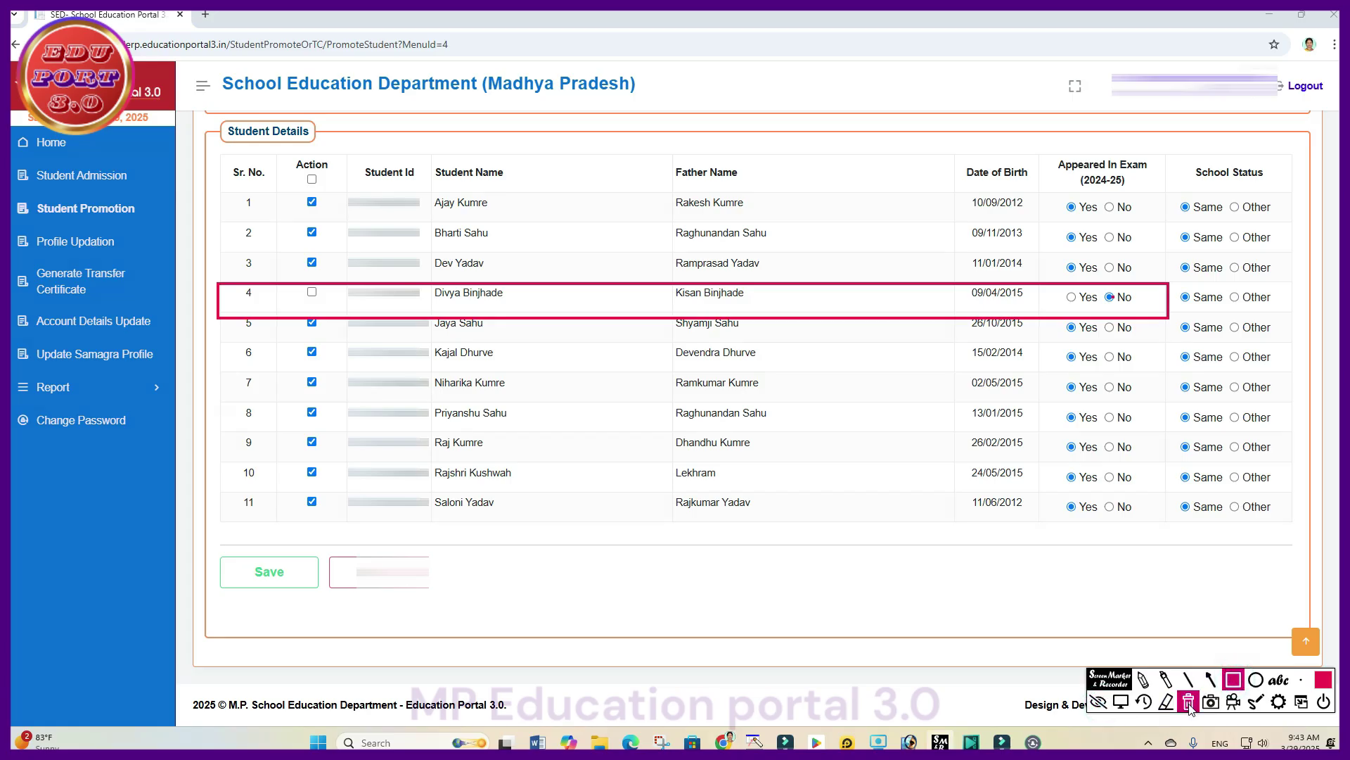
pyautogui.click(282, 184)
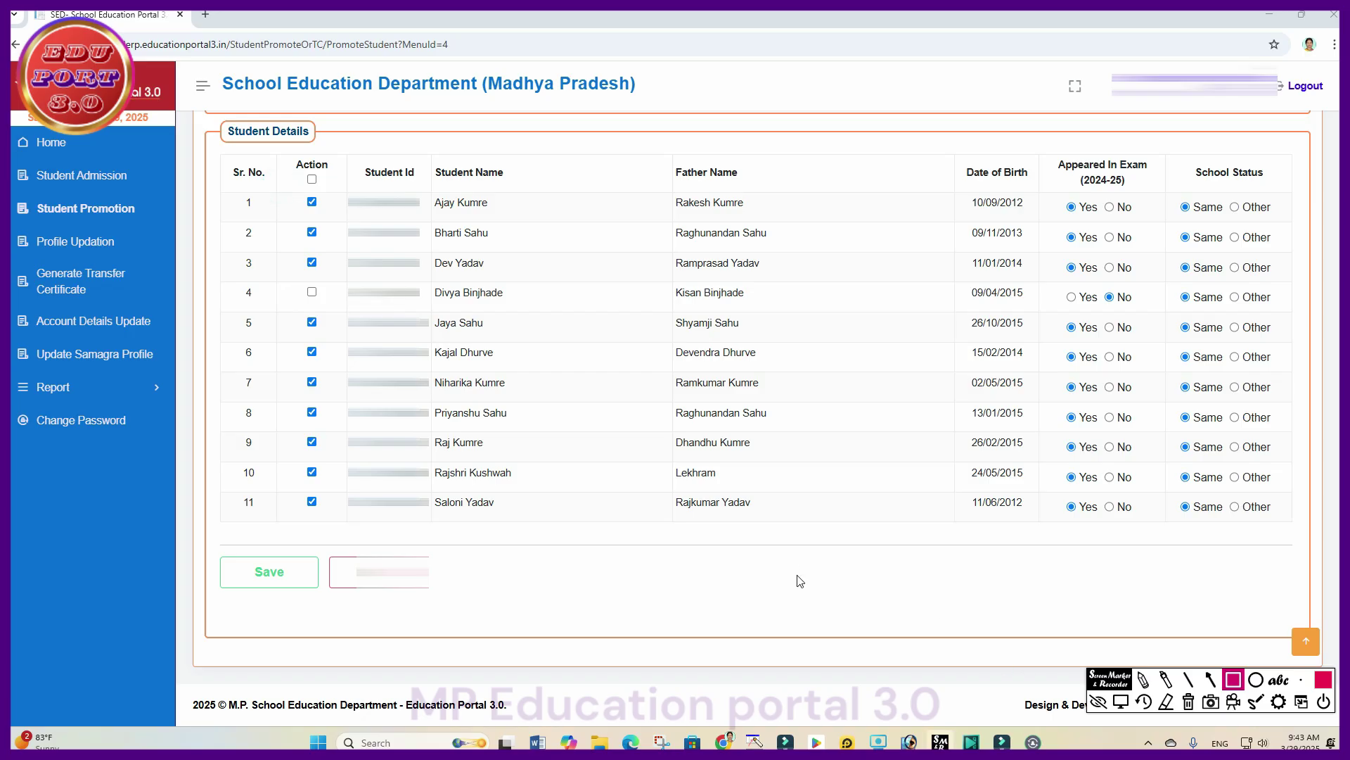
pyautogui.moveTo(276, 173)
pyautogui.mouseDown()
pyautogui.moveTo(281, 315)
pyautogui.moveTo(334, 537)
pyautogui.moveTo(347, 538)
pyautogui.mouseUp()
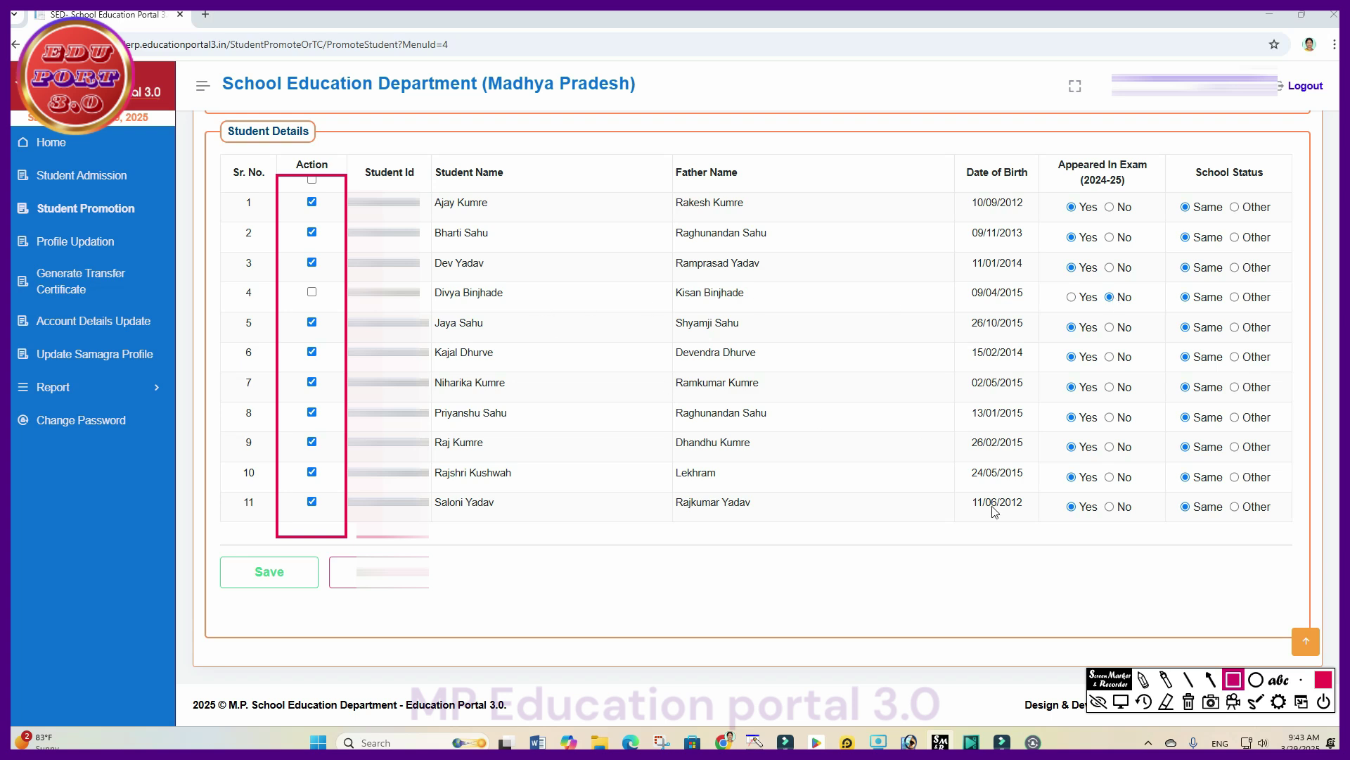
pyautogui.moveTo(219, 282)
pyautogui.mouseDown()
pyautogui.moveTo(273, 318)
pyautogui.moveTo(1302, 318)
pyautogui.mouseUp()
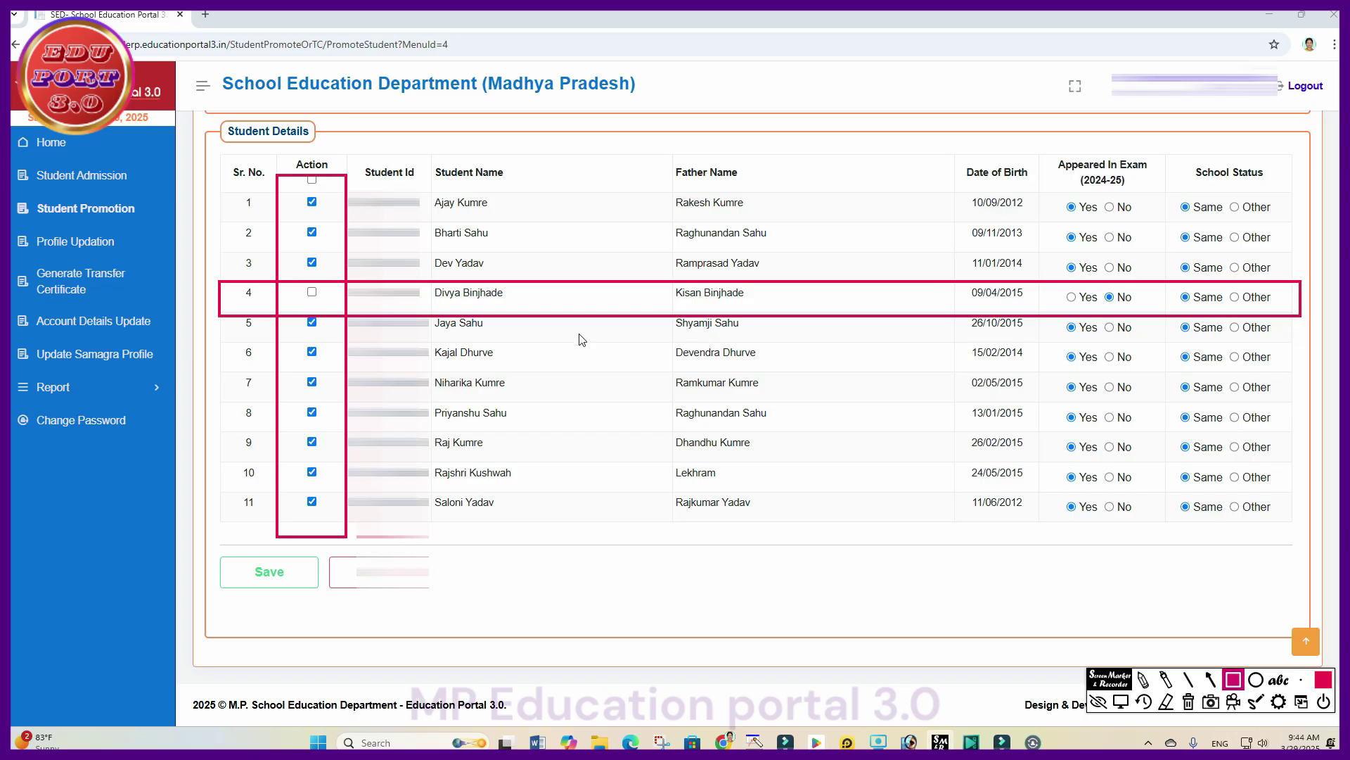
# - With the markings cleared, select all students under Action and set Appeared In Exam (2024-25) to Yes for student Sr. No. 4
pyautogui.click(1189, 702)
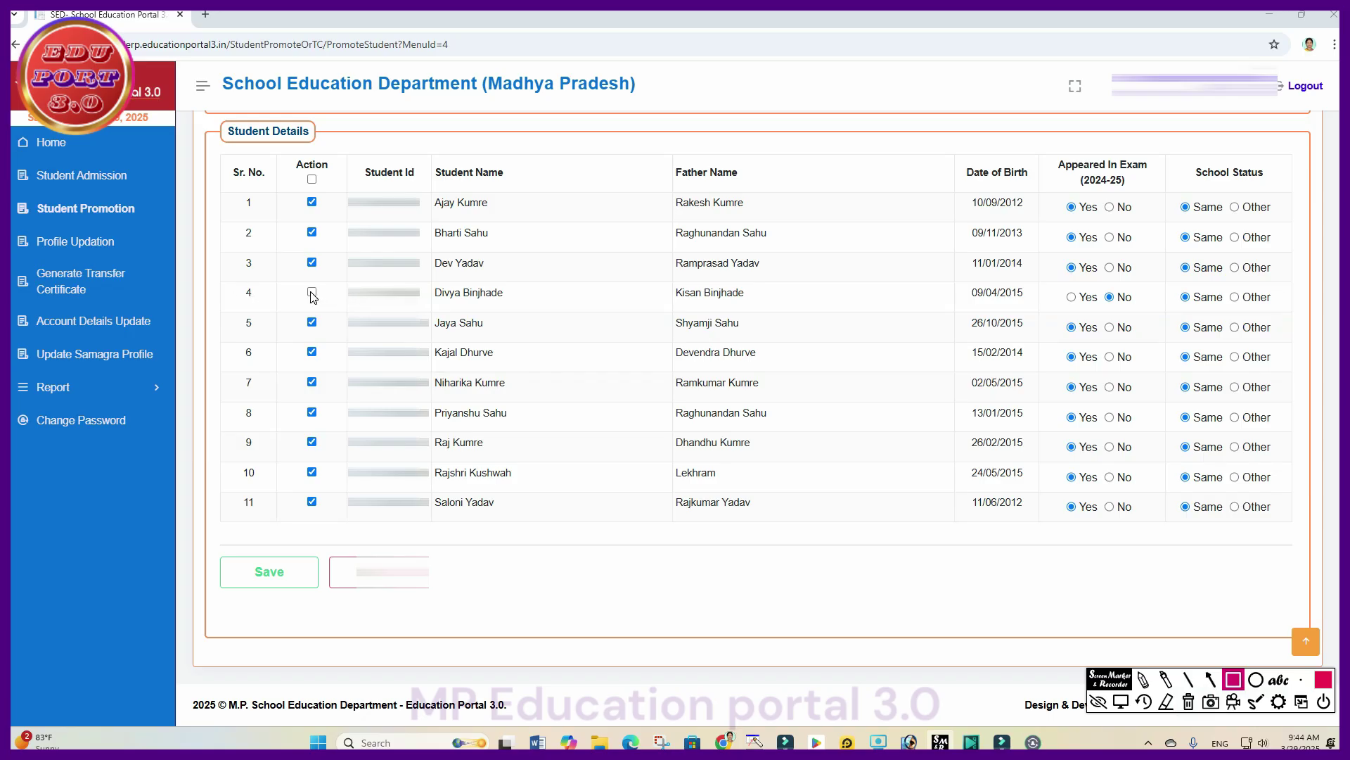
pyautogui.click(312, 180)
pyautogui.click(1098, 702)
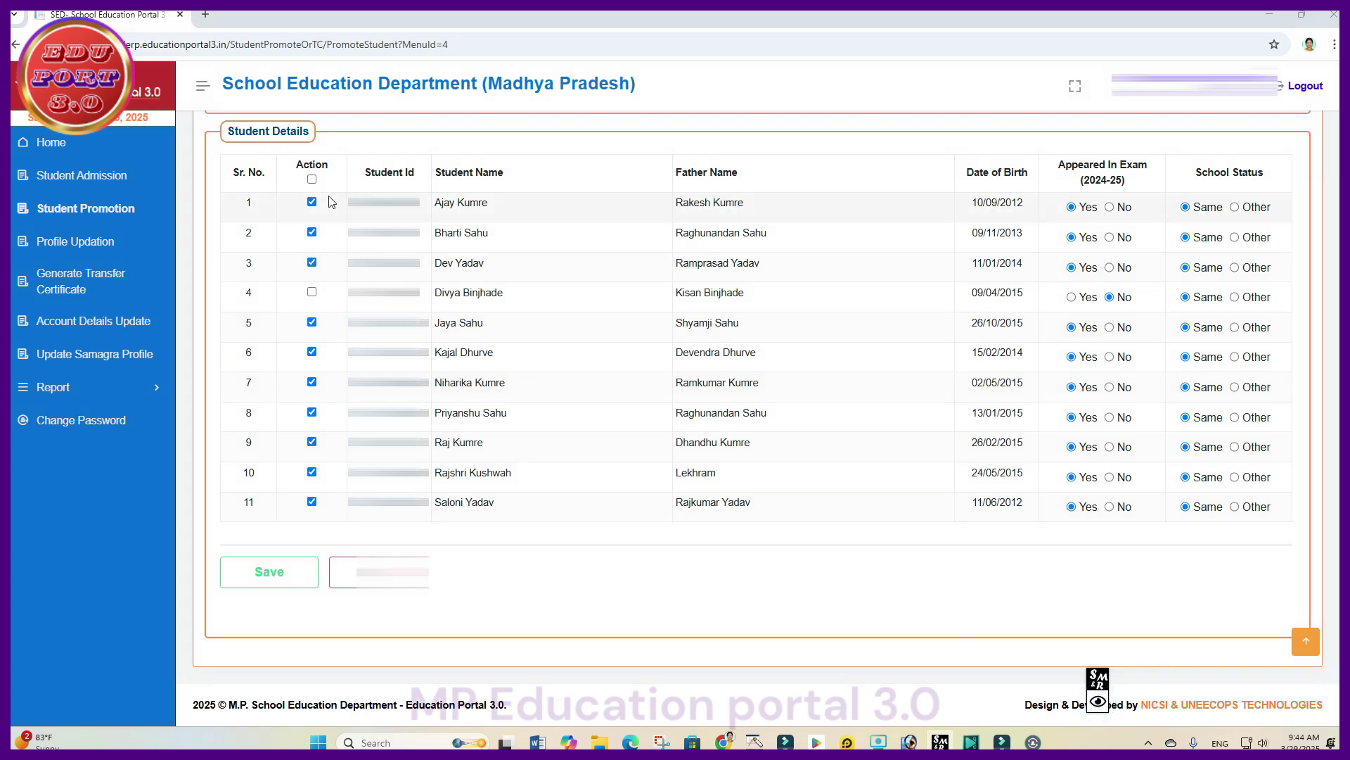
pyautogui.click(312, 180)
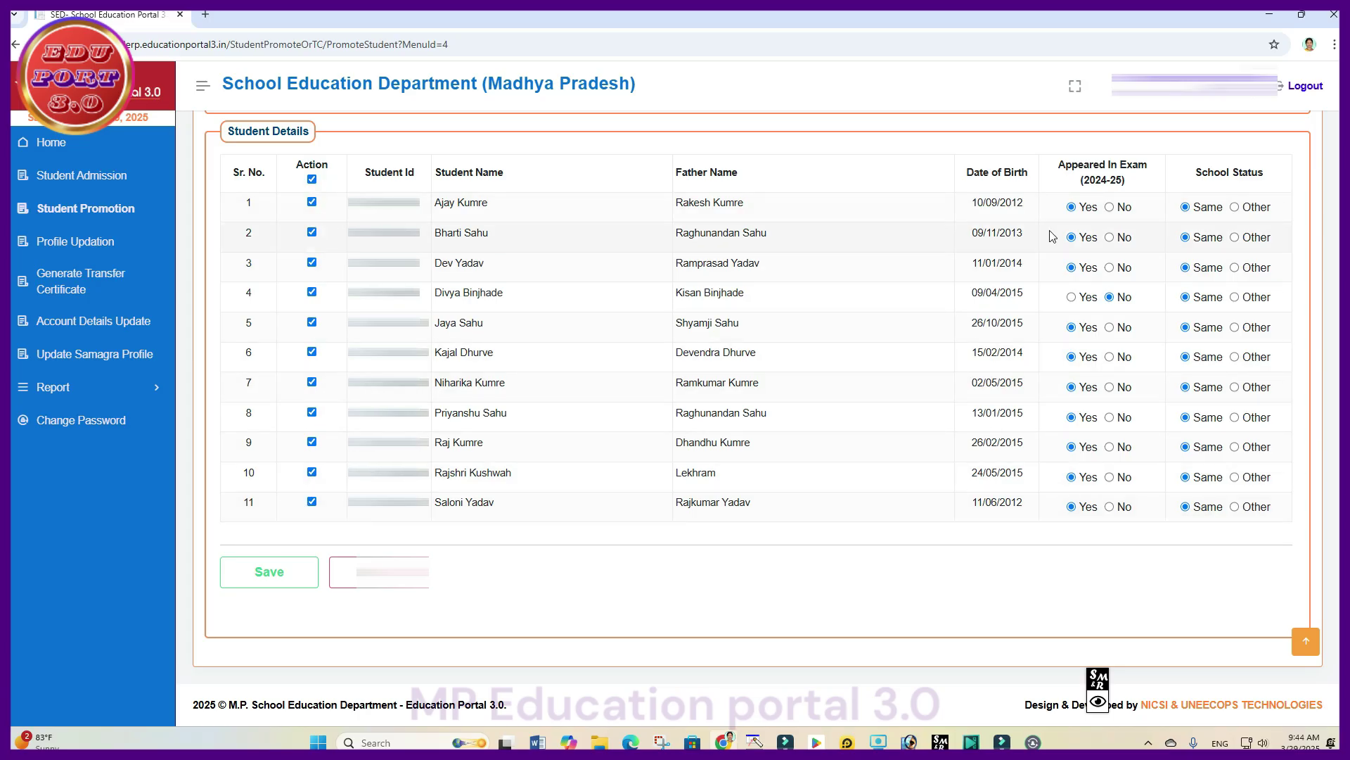
pyautogui.click(1071, 297)
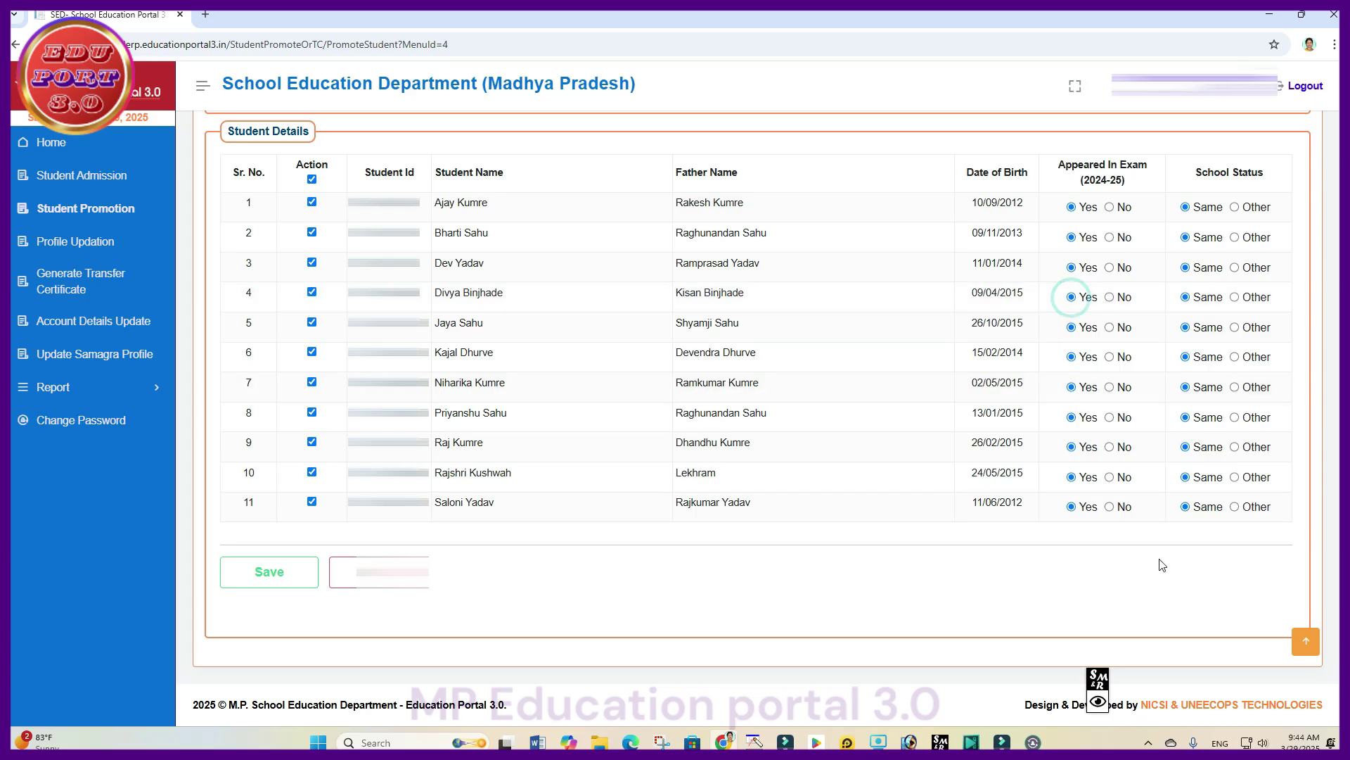
# - Frame the Action checkboxes, the Appeared In Exam choices and the School Status choices of all students with red rectangles
pyautogui.moveTo(1100, 707)
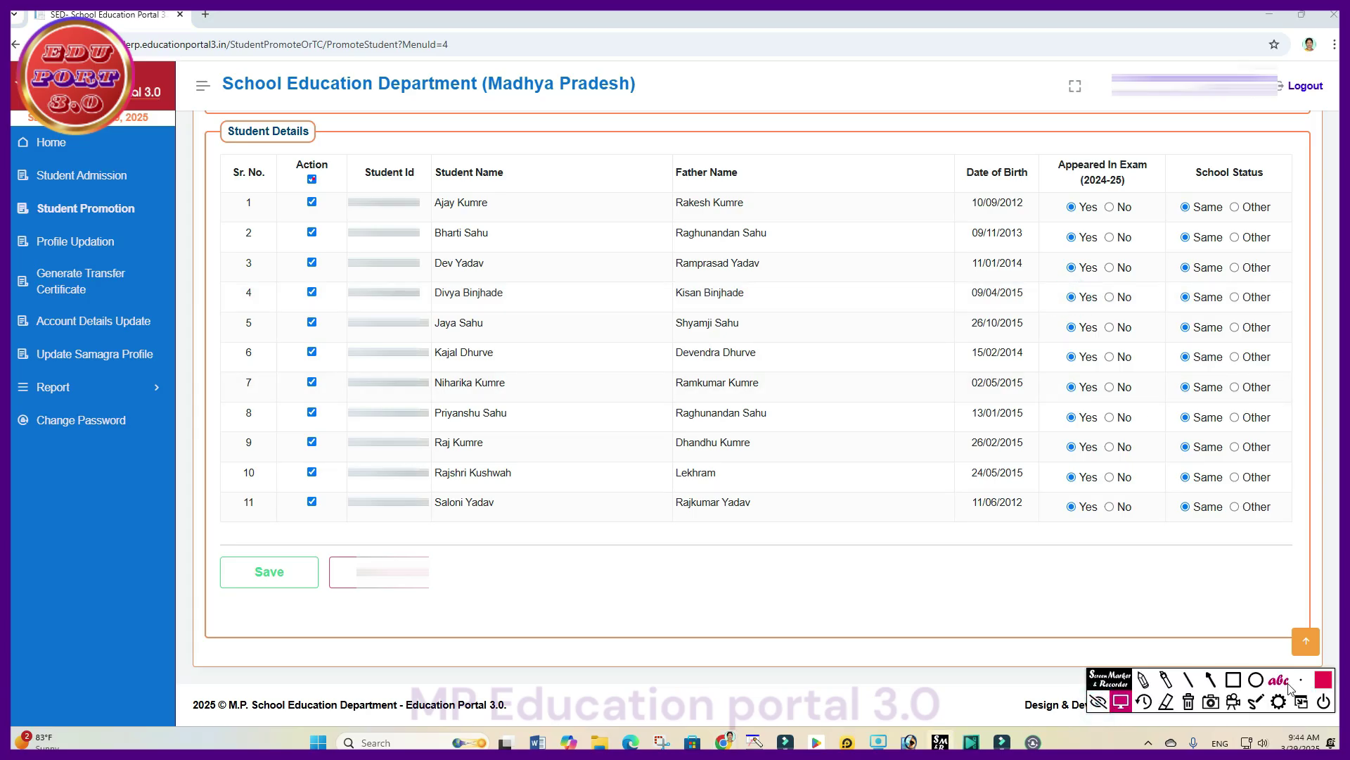
pyautogui.click(1236, 680)
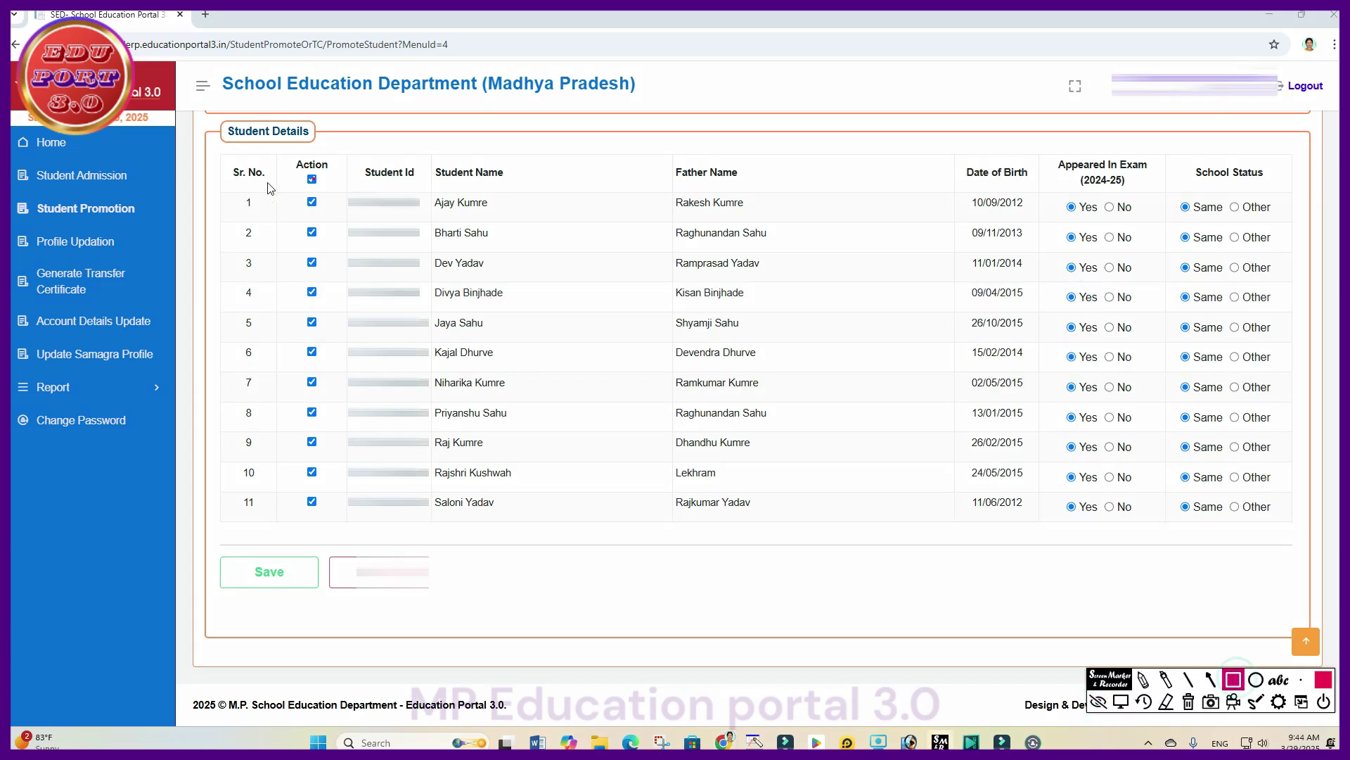
pyautogui.moveTo(281, 161)
pyautogui.mouseDown()
pyautogui.moveTo(301, 359)
pyautogui.moveTo(351, 497)
pyautogui.moveTo(347, 526)
pyautogui.mouseUp()
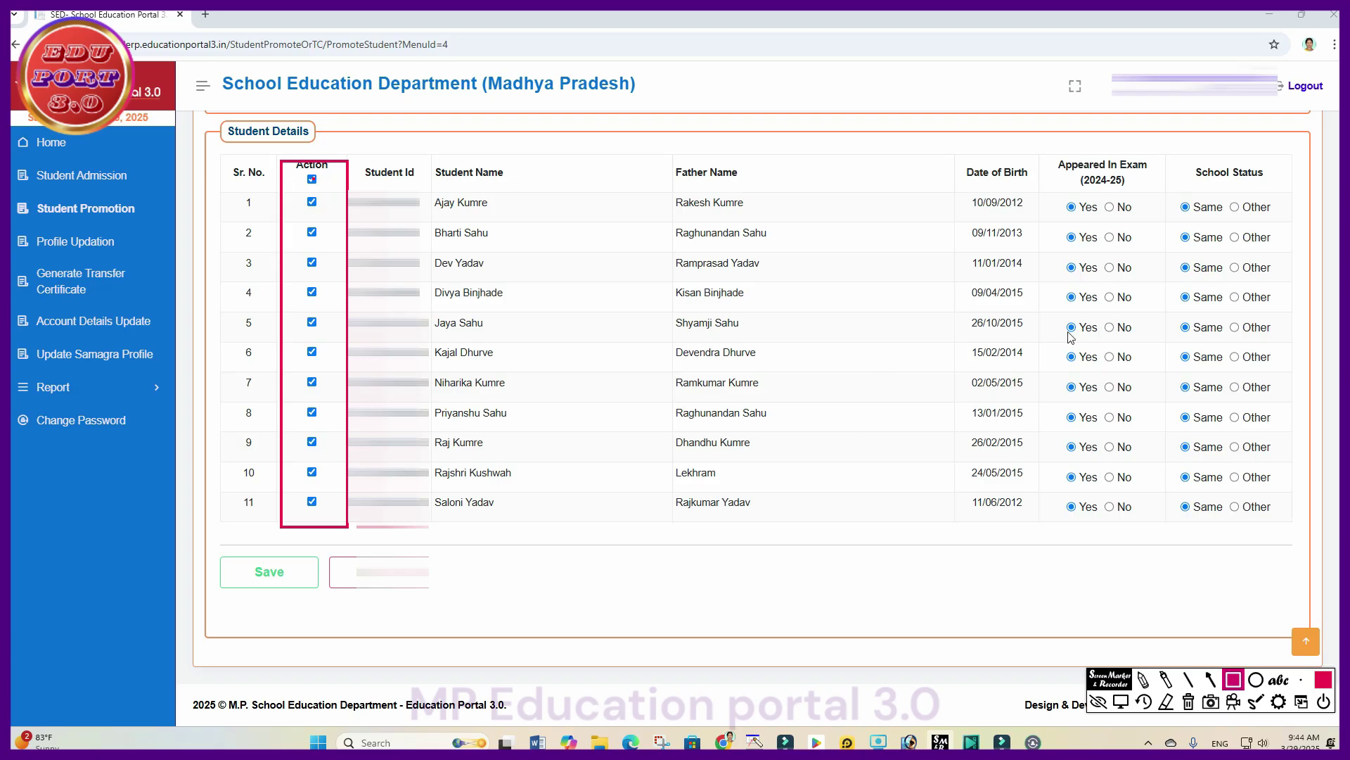
pyautogui.moveTo(1043, 191)
pyautogui.mouseDown()
pyautogui.moveTo(1086, 445)
pyautogui.moveTo(1169, 547)
pyautogui.moveTo(1165, 531)
pyautogui.mouseUp()
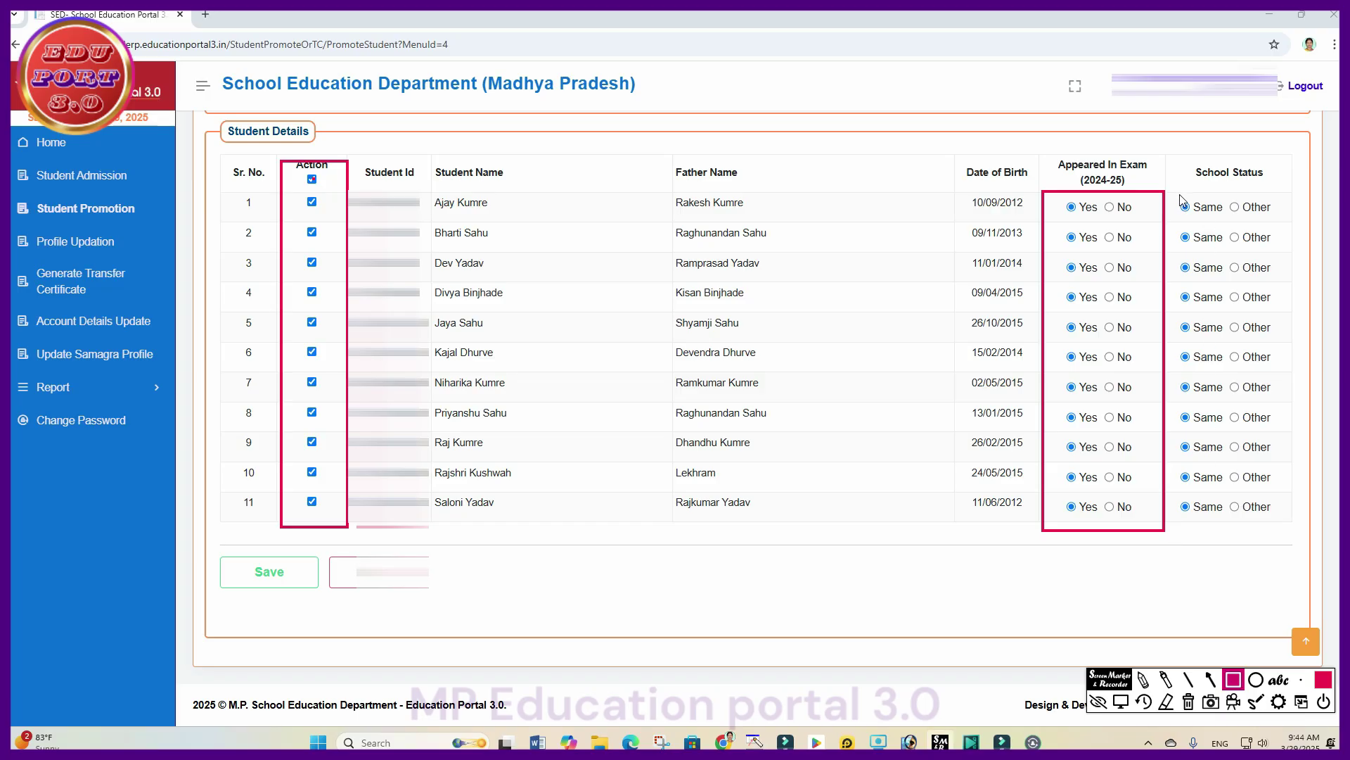
pyautogui.moveTo(1176, 192)
pyautogui.mouseDown()
pyautogui.moveTo(1215, 456)
pyautogui.moveTo(1265, 536)
pyautogui.moveTo(1291, 536)
pyautogui.mouseUp()
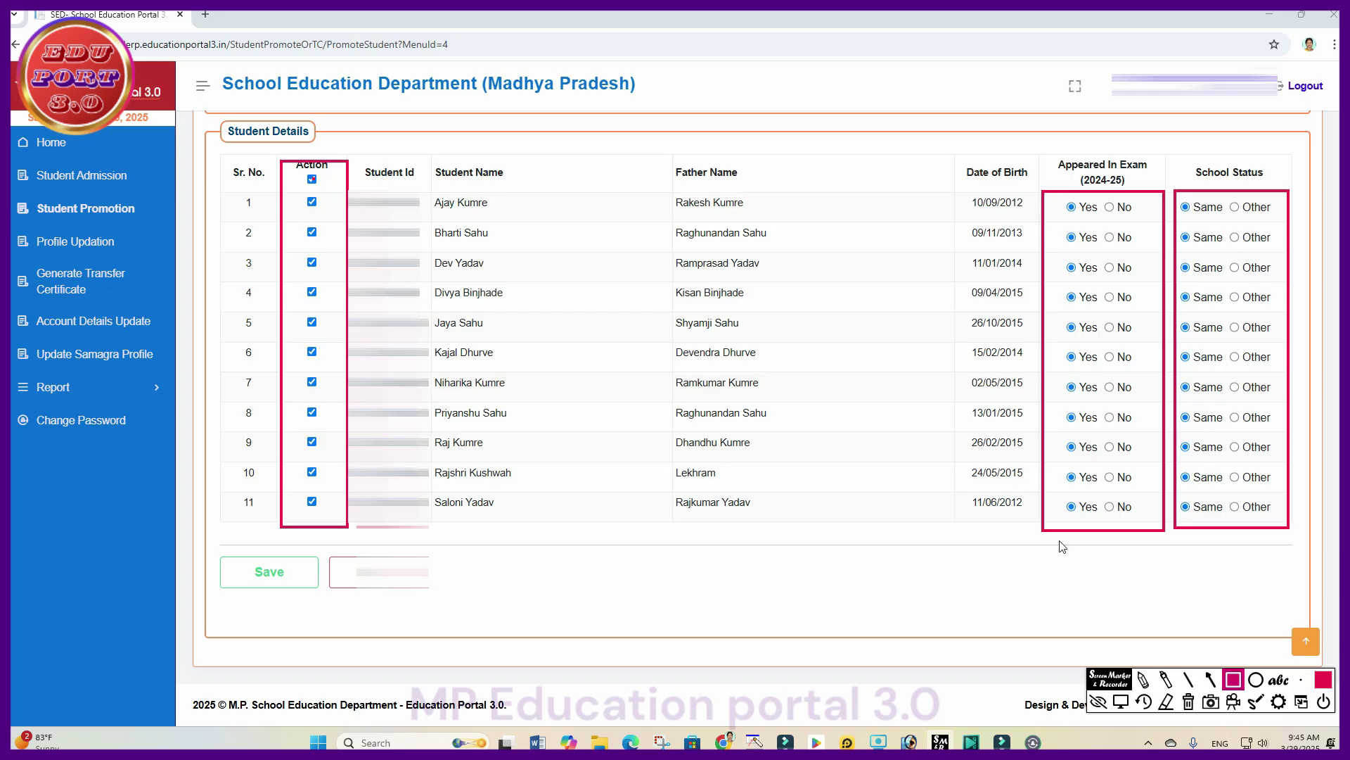
# - Replace the markings with a red rectangle around the Save button, and finally erase it and hide the marking tools
pyautogui.click(1189, 704)
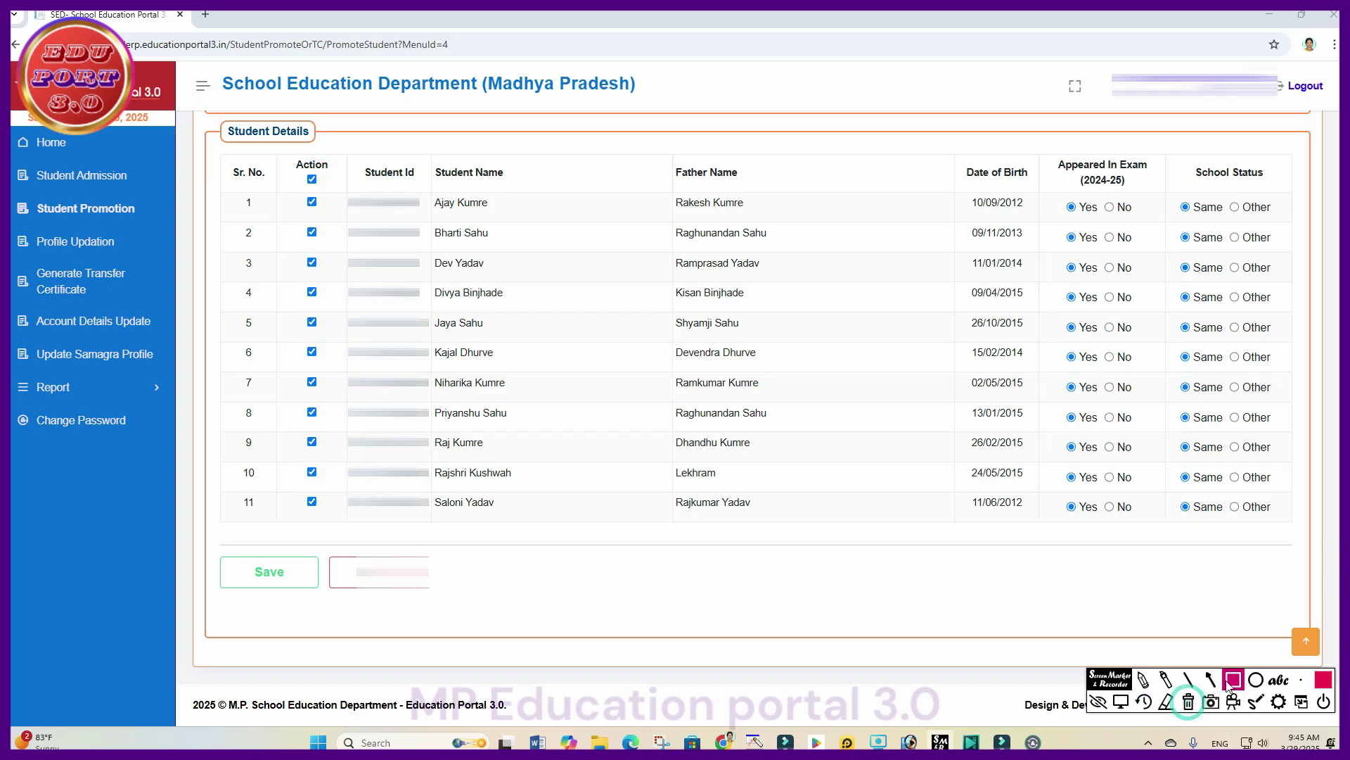
pyautogui.moveTo(209, 545); pyautogui.dragTo(327, 614)
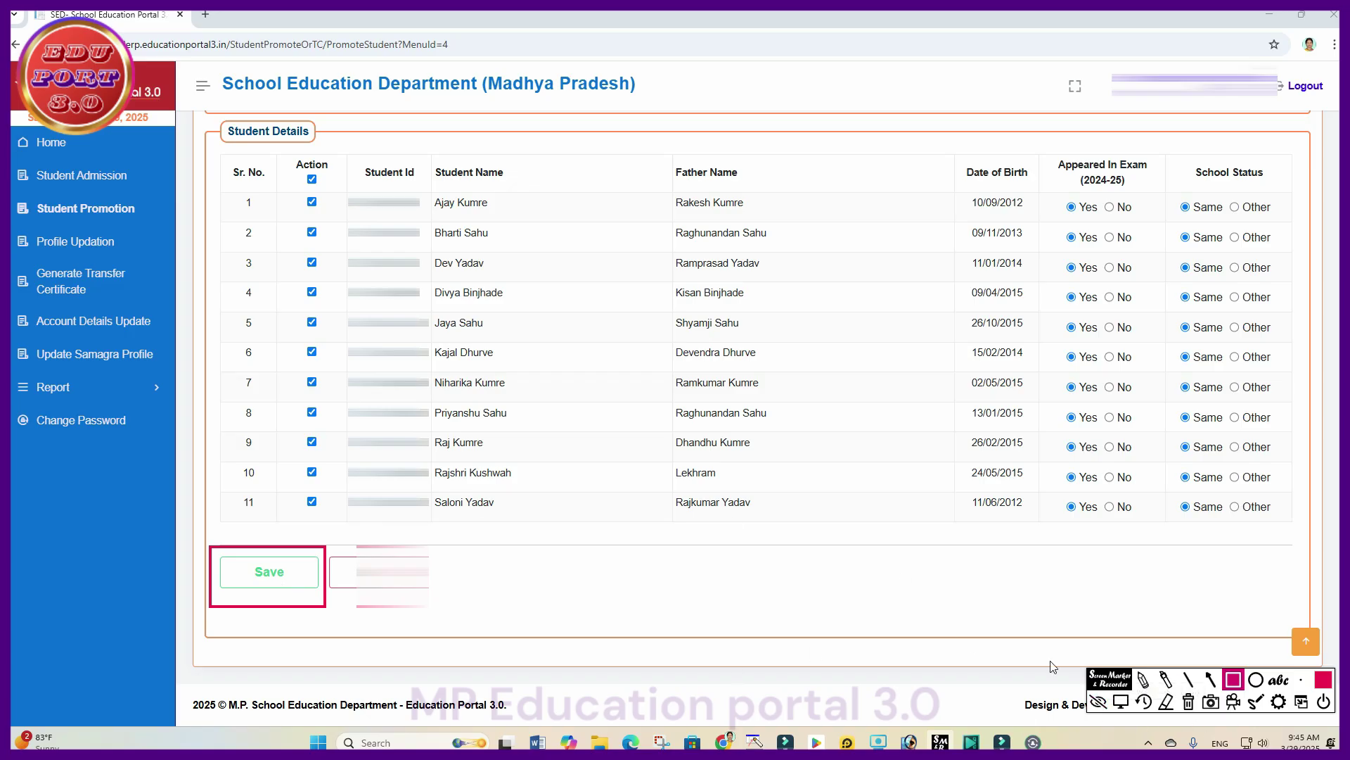
pyautogui.click(1097, 701)
pyautogui.click(1188, 703)
pyautogui.click(1099, 702)
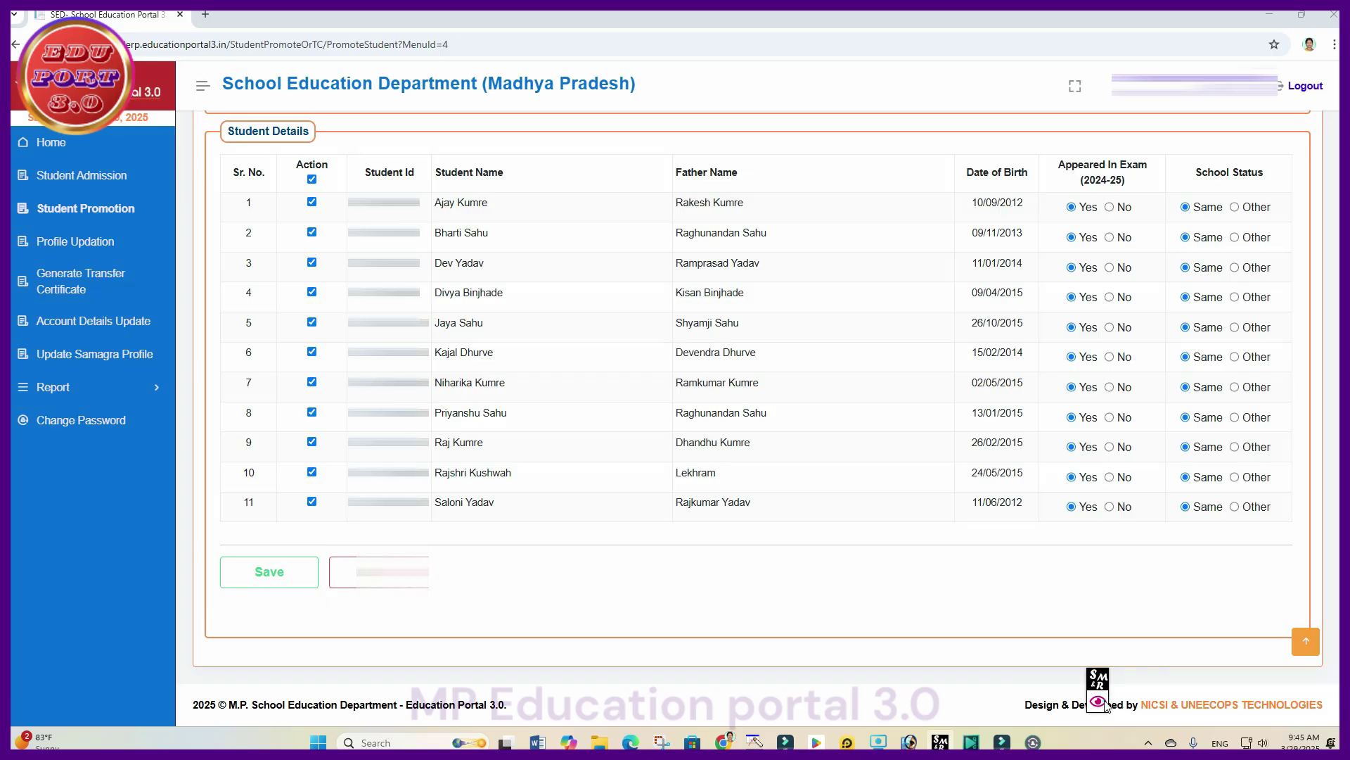
# - Save the promotion of the selected students, framing the save question with a temporary red rectangle before confirming it
pyautogui.click(263, 576)
pyautogui.click(1095, 703)
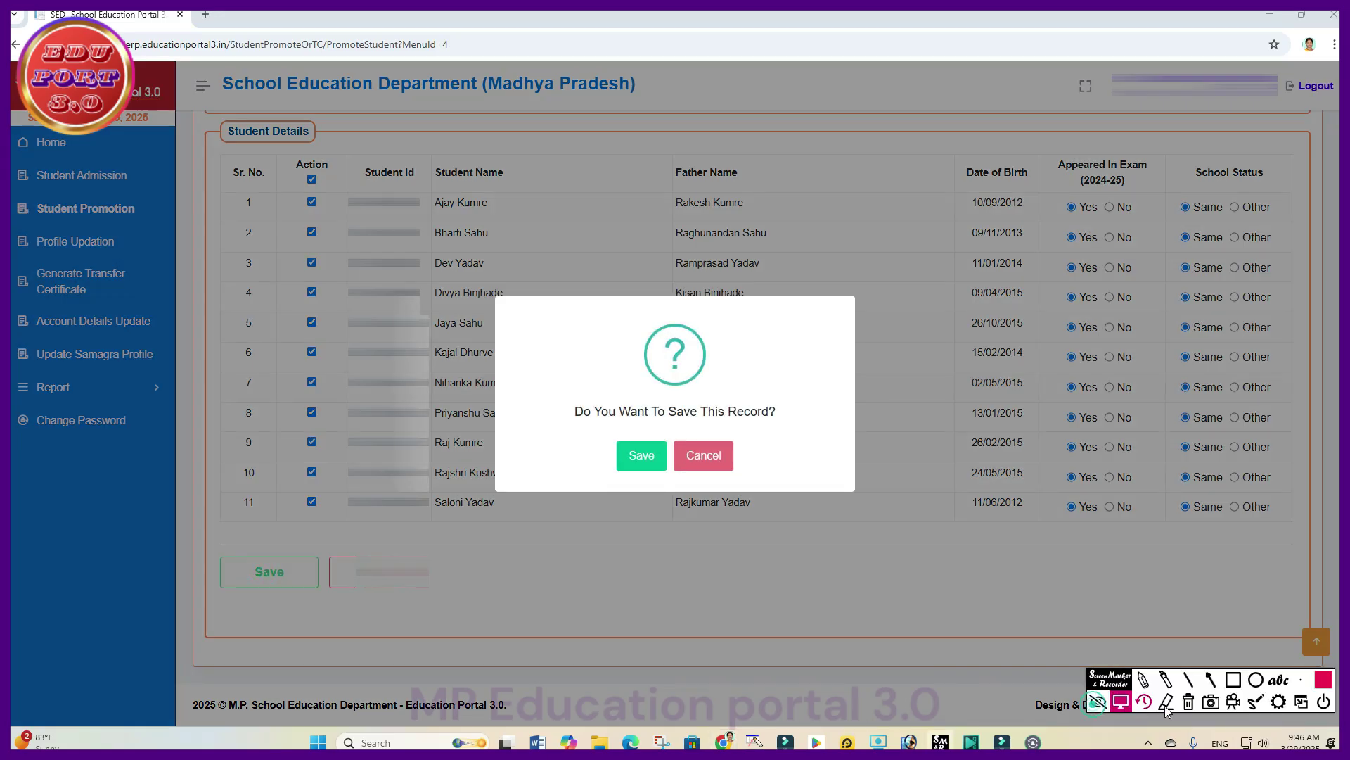
pyautogui.click(1233, 680)
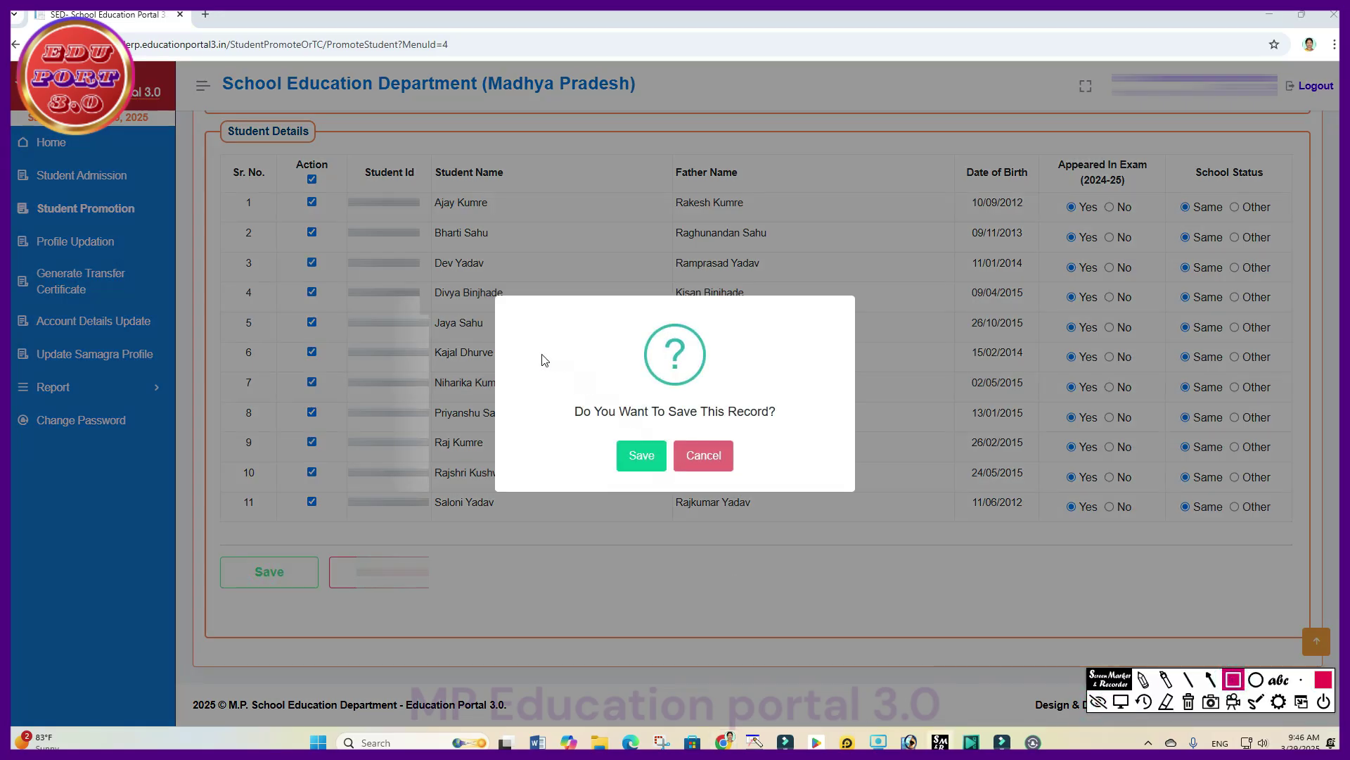
pyautogui.moveTo(555, 383)
pyautogui.mouseDown()
pyautogui.moveTo(559, 435)
pyautogui.moveTo(673, 483)
pyautogui.moveTo(805, 484)
pyautogui.mouseUp()
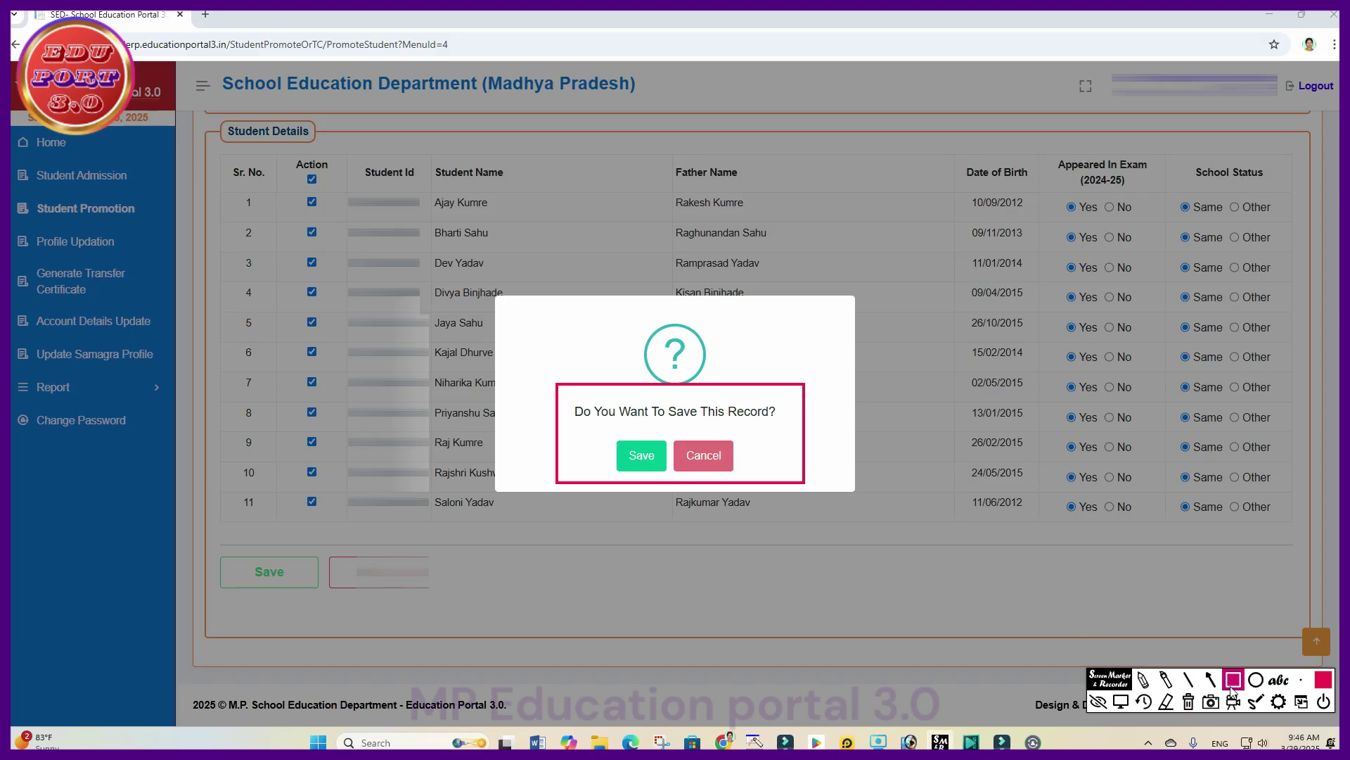
pyautogui.click(1188, 702)
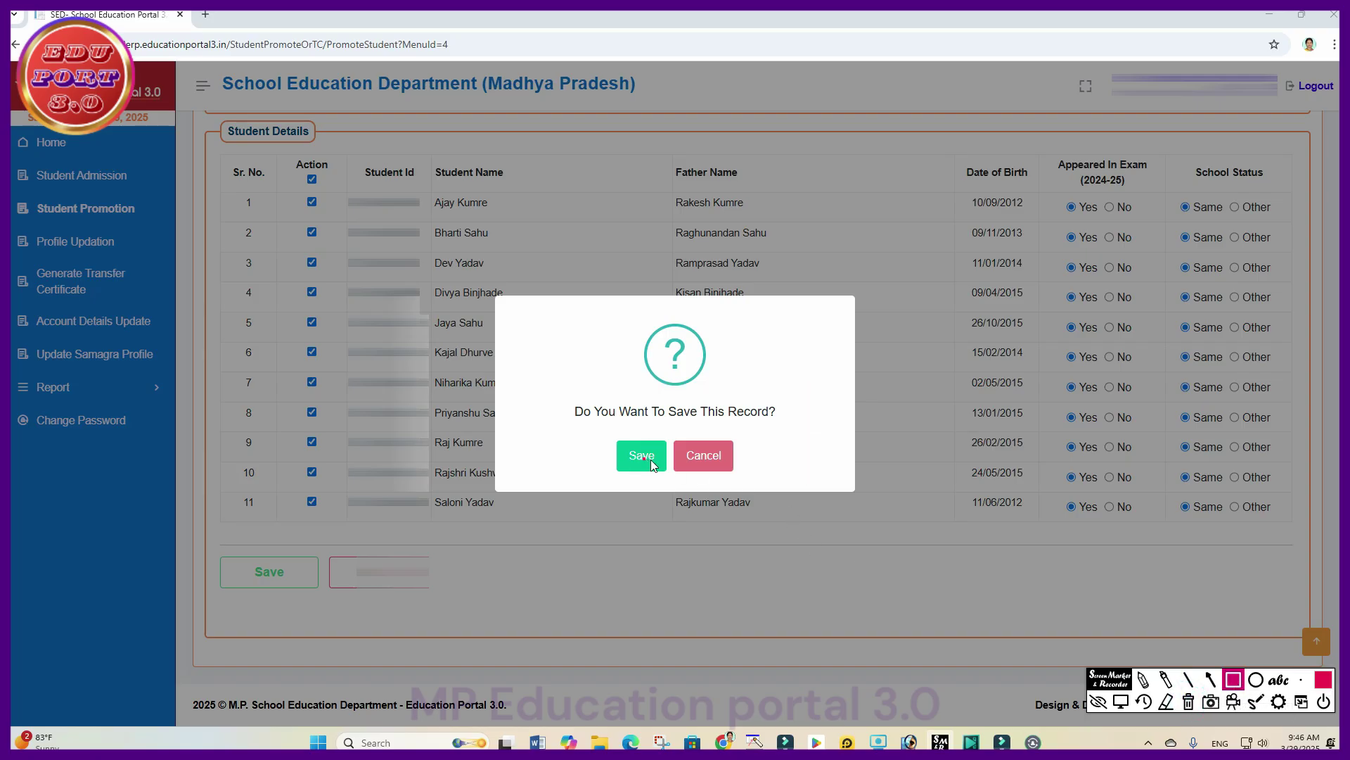
pyautogui.click(1099, 702)
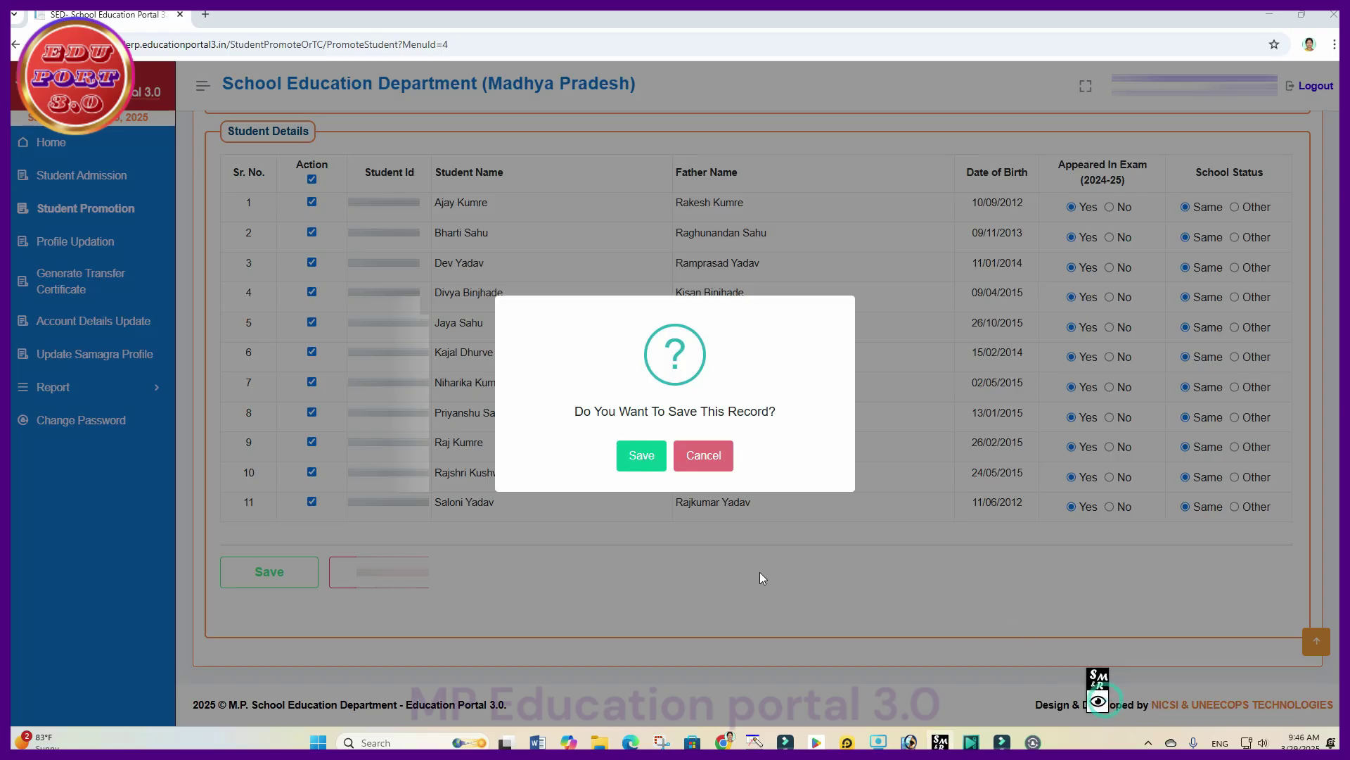
pyautogui.click(640, 456)
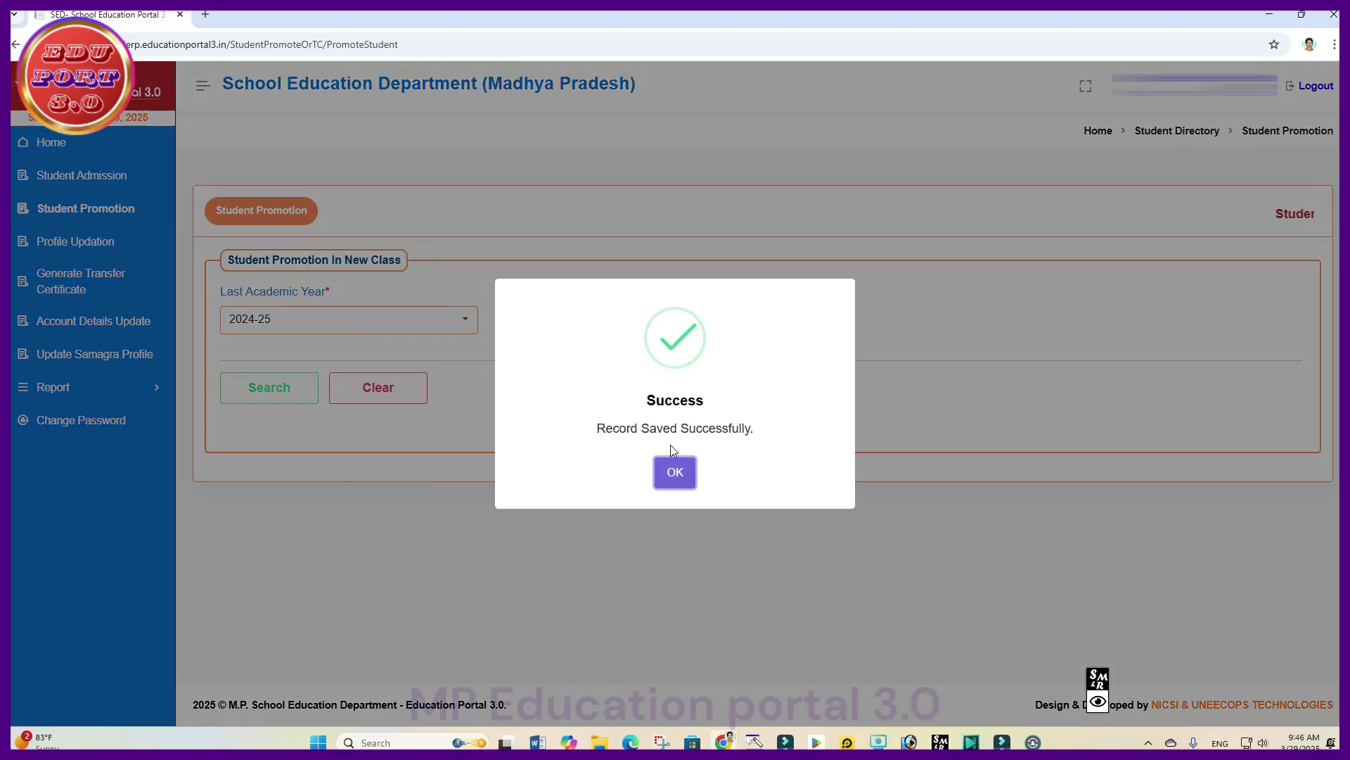
# - Frame the success message with a red rectangle, hide the marking tools and acknowledge the message
pyautogui.click(1108, 706)
pyautogui.moveTo(579, 367)
pyautogui.mouseDown()
pyautogui.moveTo(582, 420)
pyautogui.moveTo(652, 501)
pyautogui.moveTo(790, 504)
pyautogui.mouseUp()
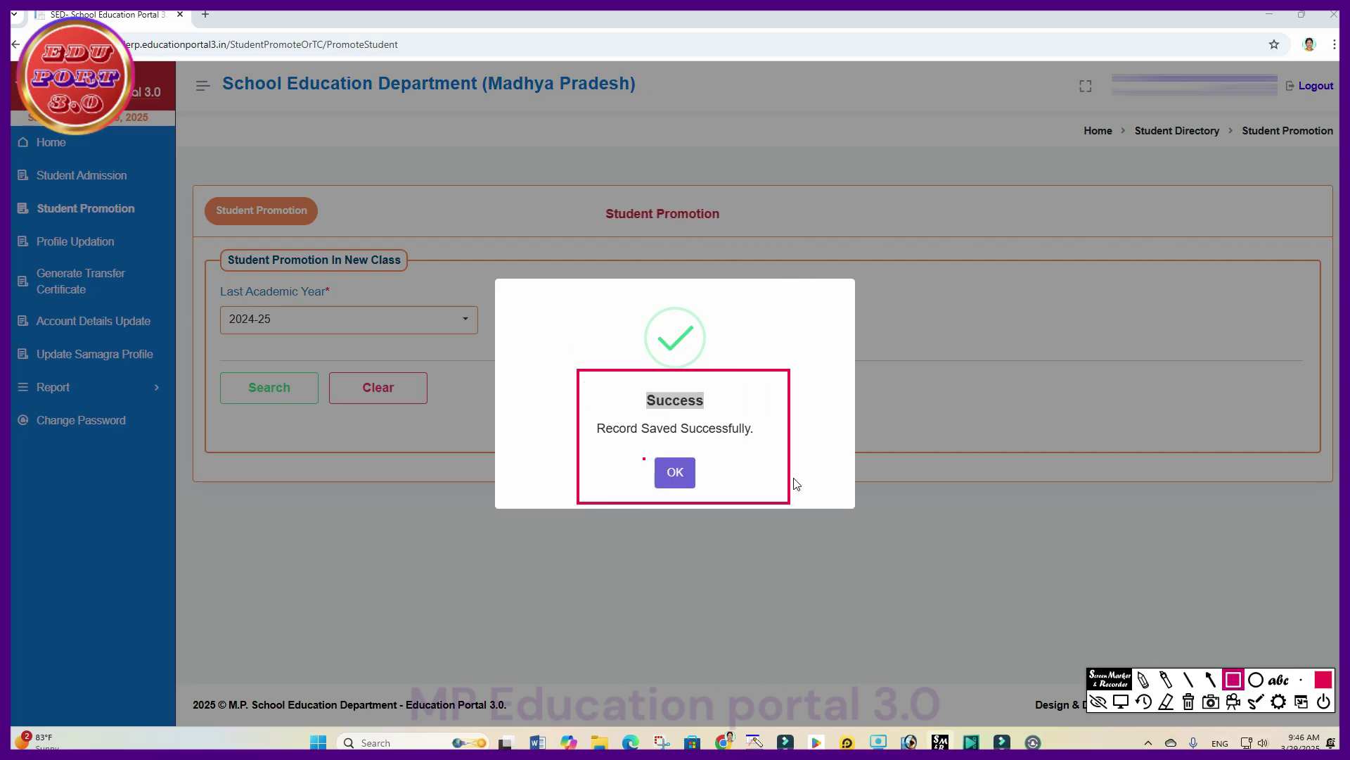
pyautogui.click(1100, 702)
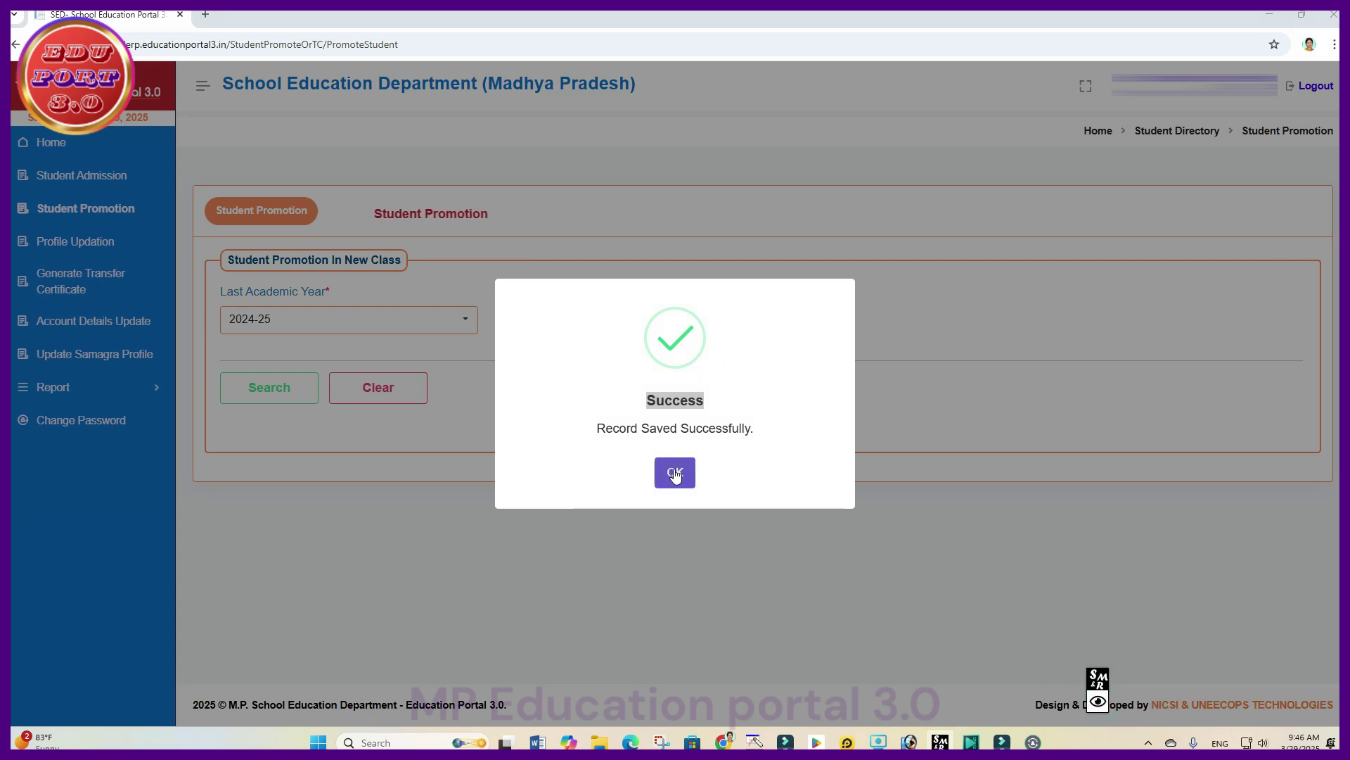
pyautogui.click(675, 472)
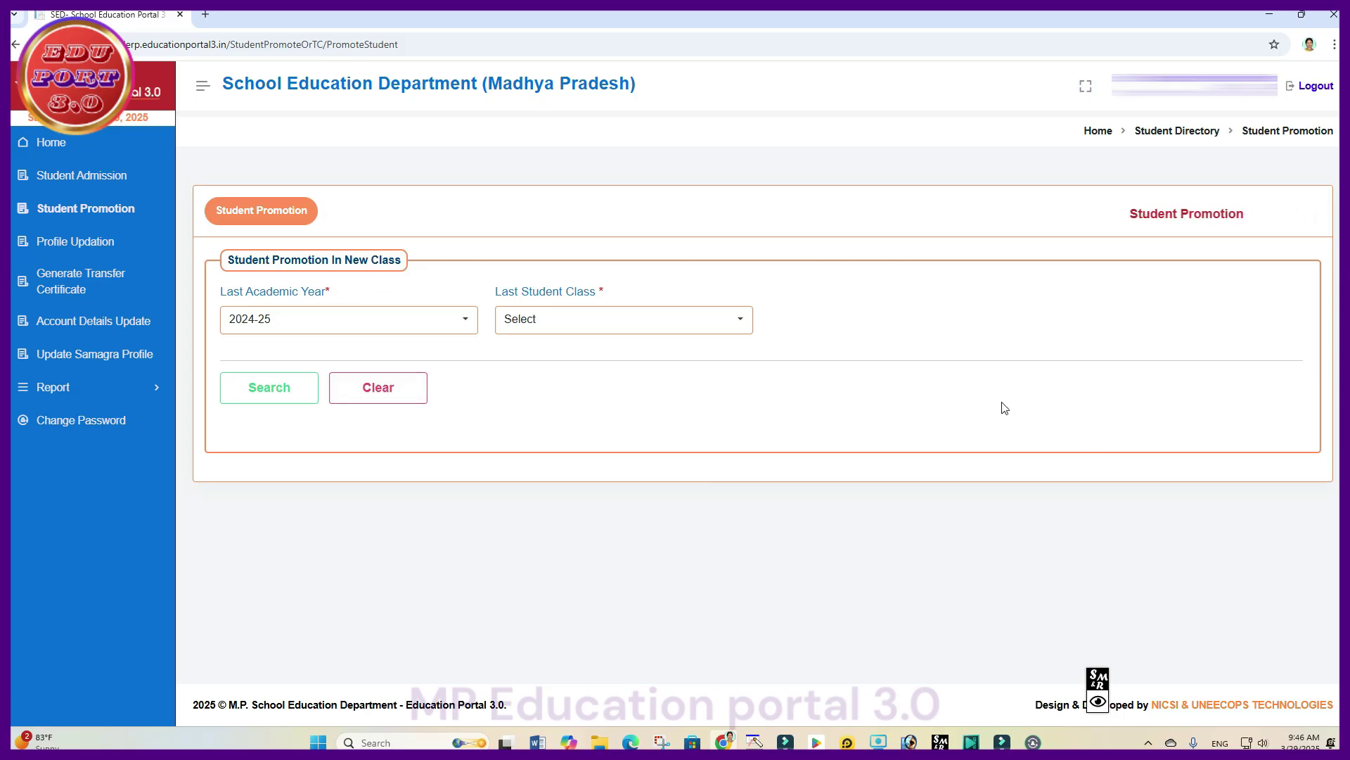
# - Expand the Report group and frame its Admission Report entry with a red rectangle, finally erasing the marking and hiding the tools
pyautogui.click(1100, 702)
pyautogui.click(1189, 702)
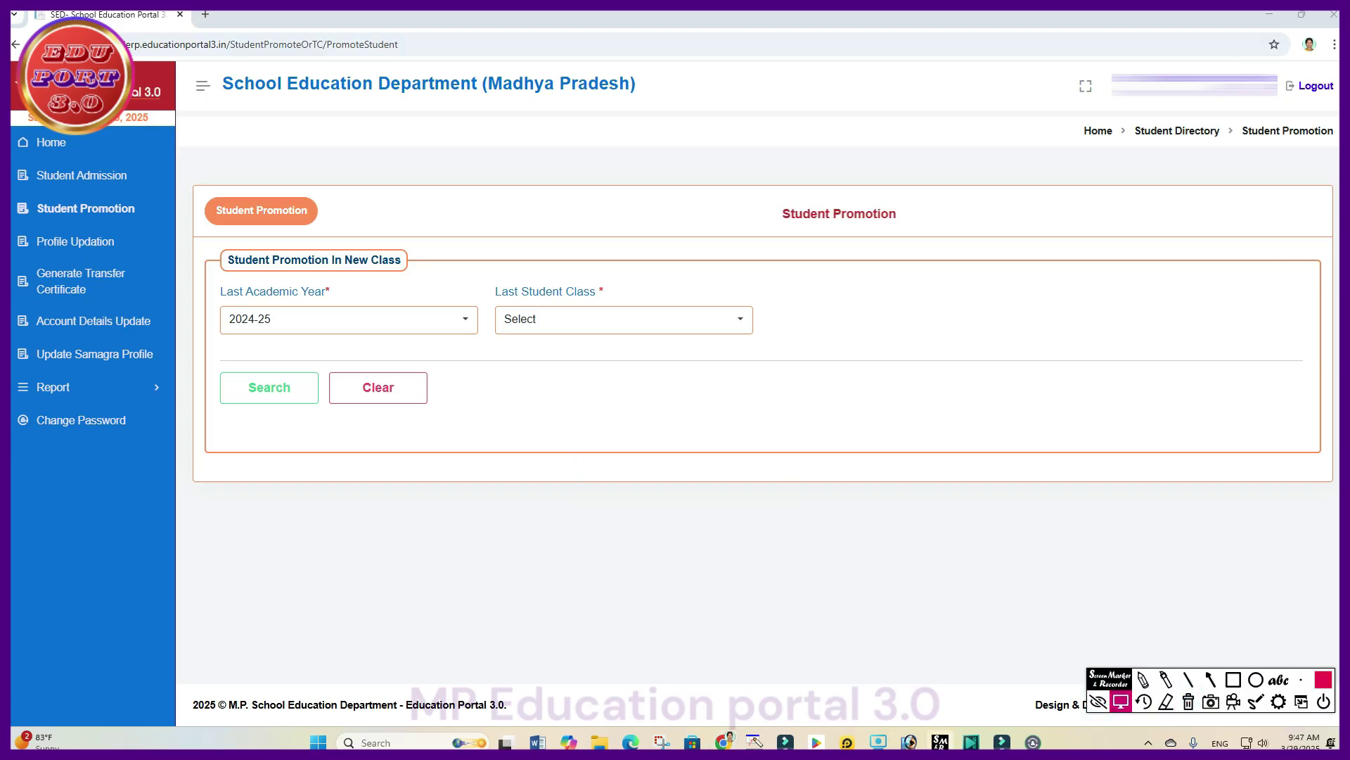
pyautogui.click(1232, 679)
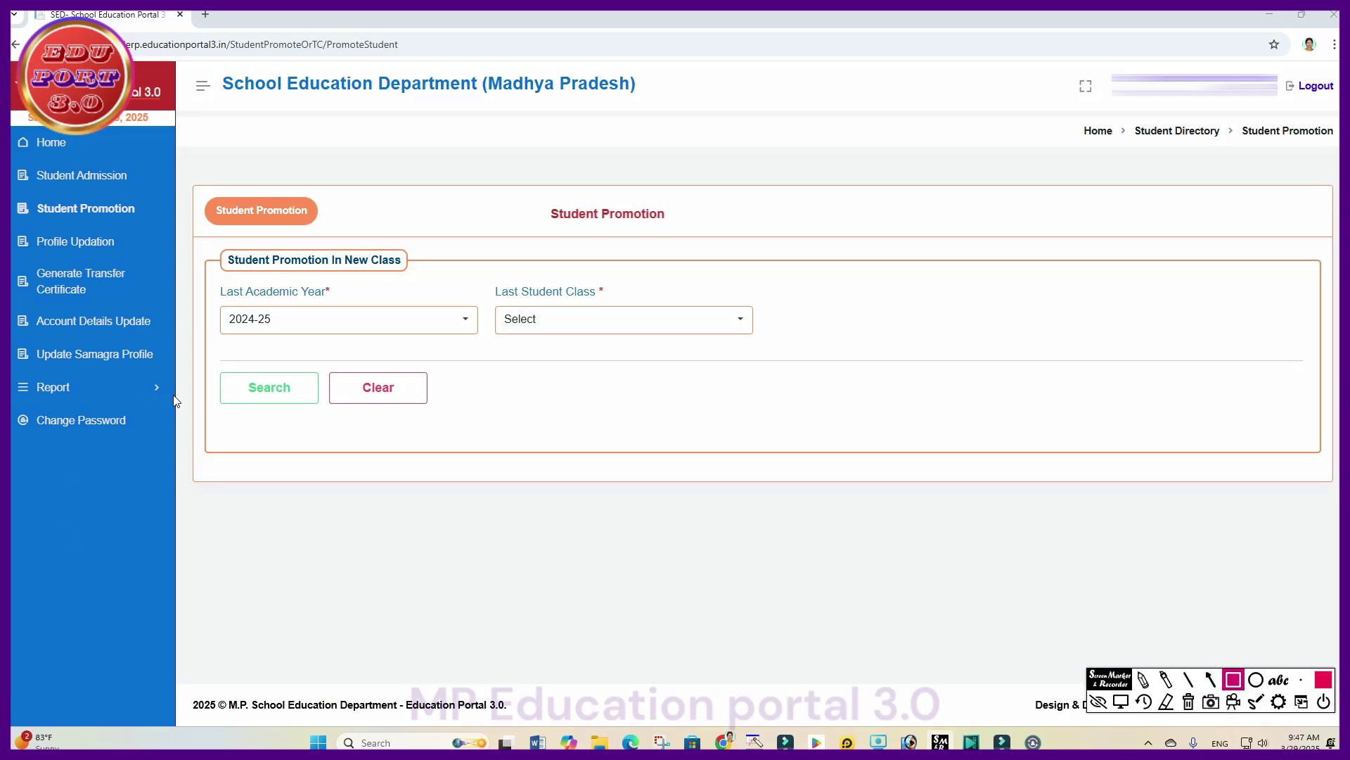
pyautogui.click(144, 393)
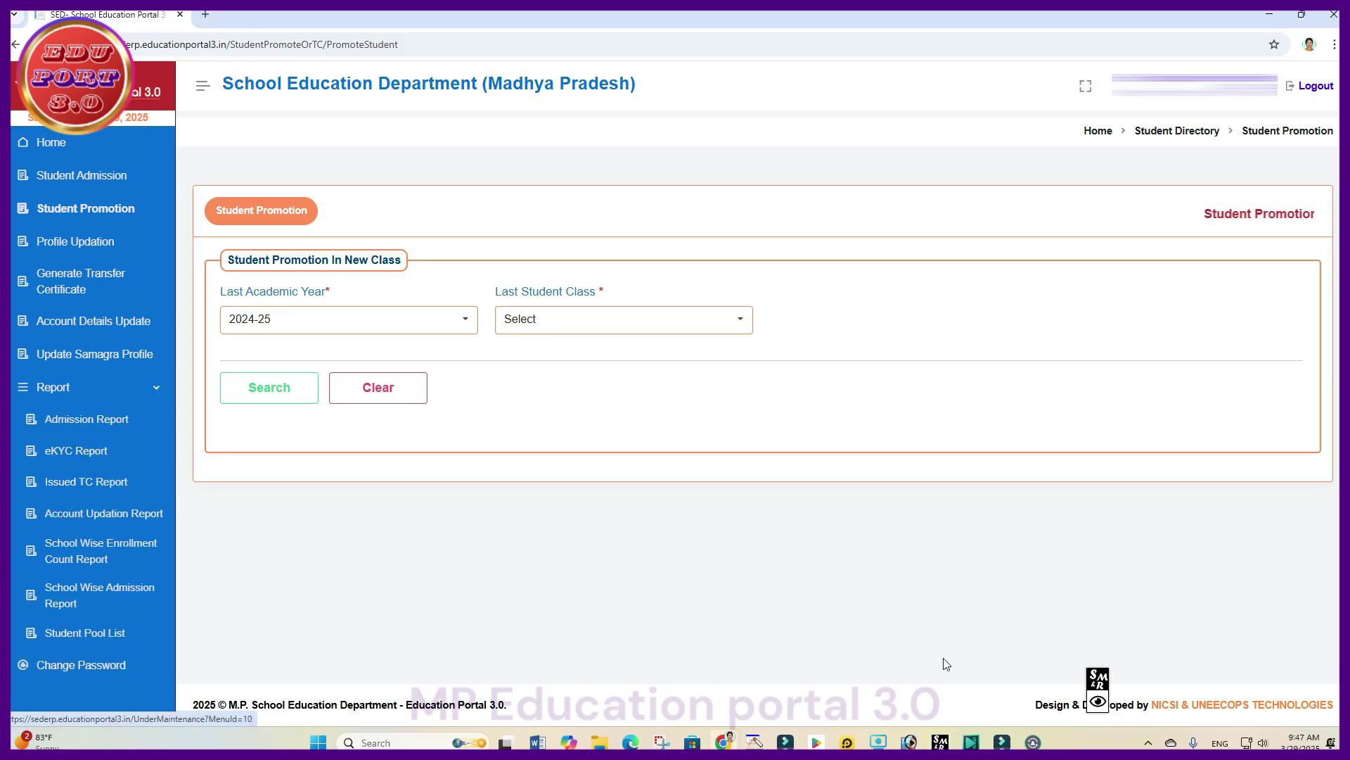
pyautogui.moveTo(1111, 709)
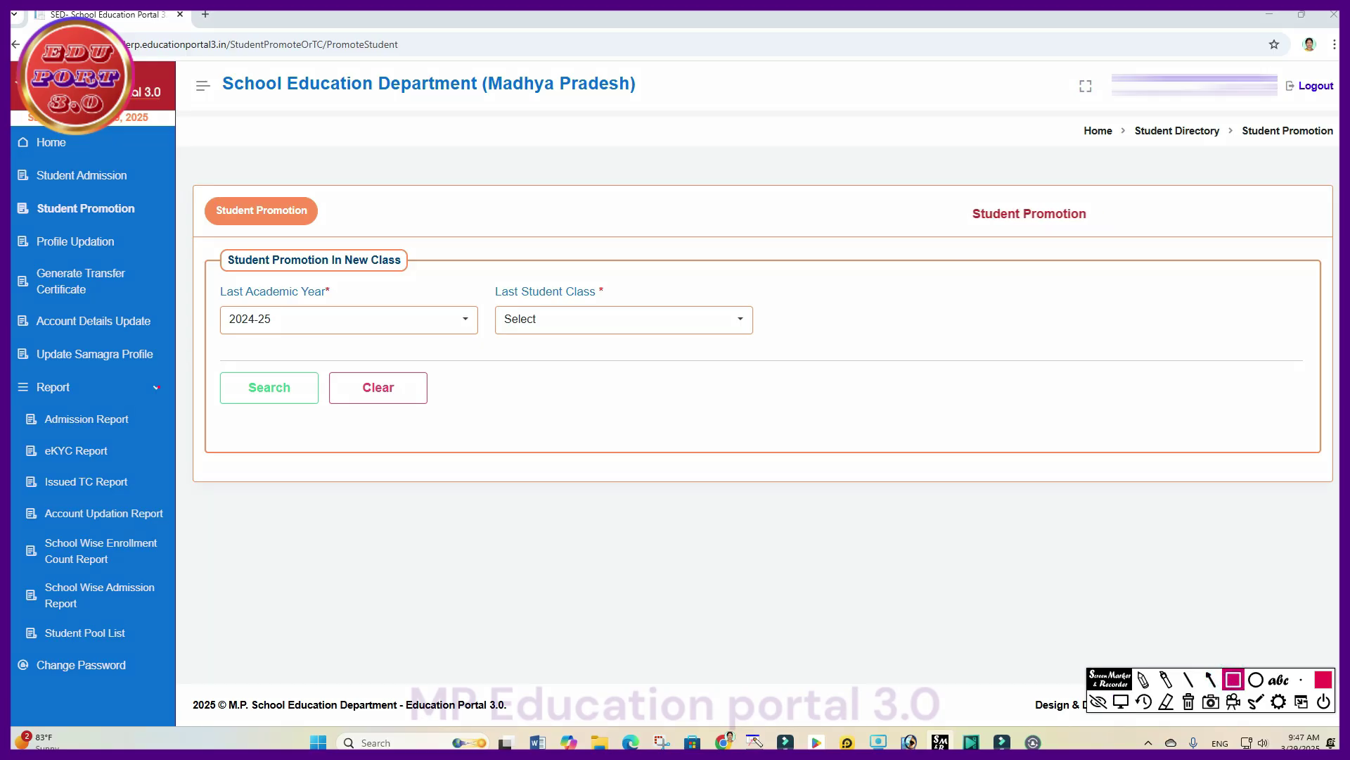
pyautogui.moveTo(12, 401)
pyautogui.mouseDown()
pyautogui.moveTo(128, 449)
pyautogui.moveTo(169, 442)
pyautogui.mouseUp()
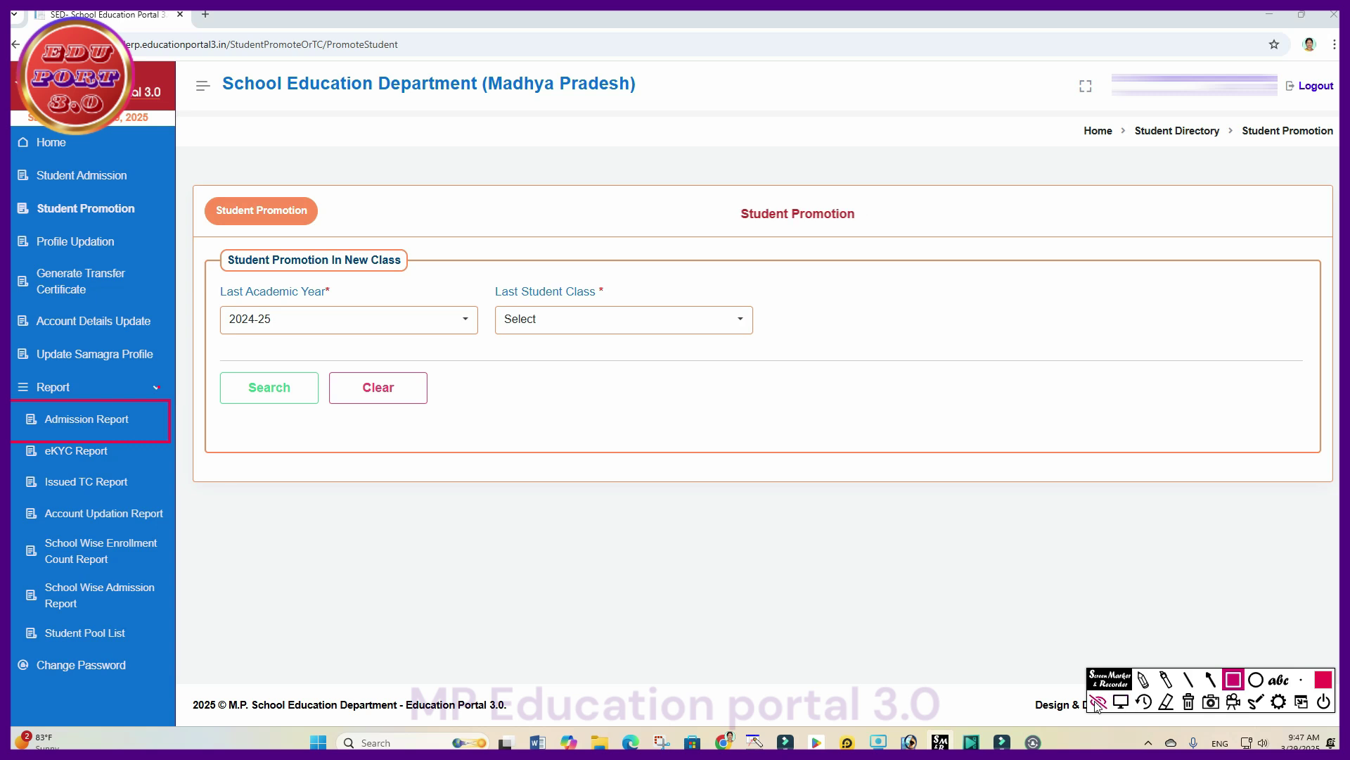
pyautogui.click(1185, 702)
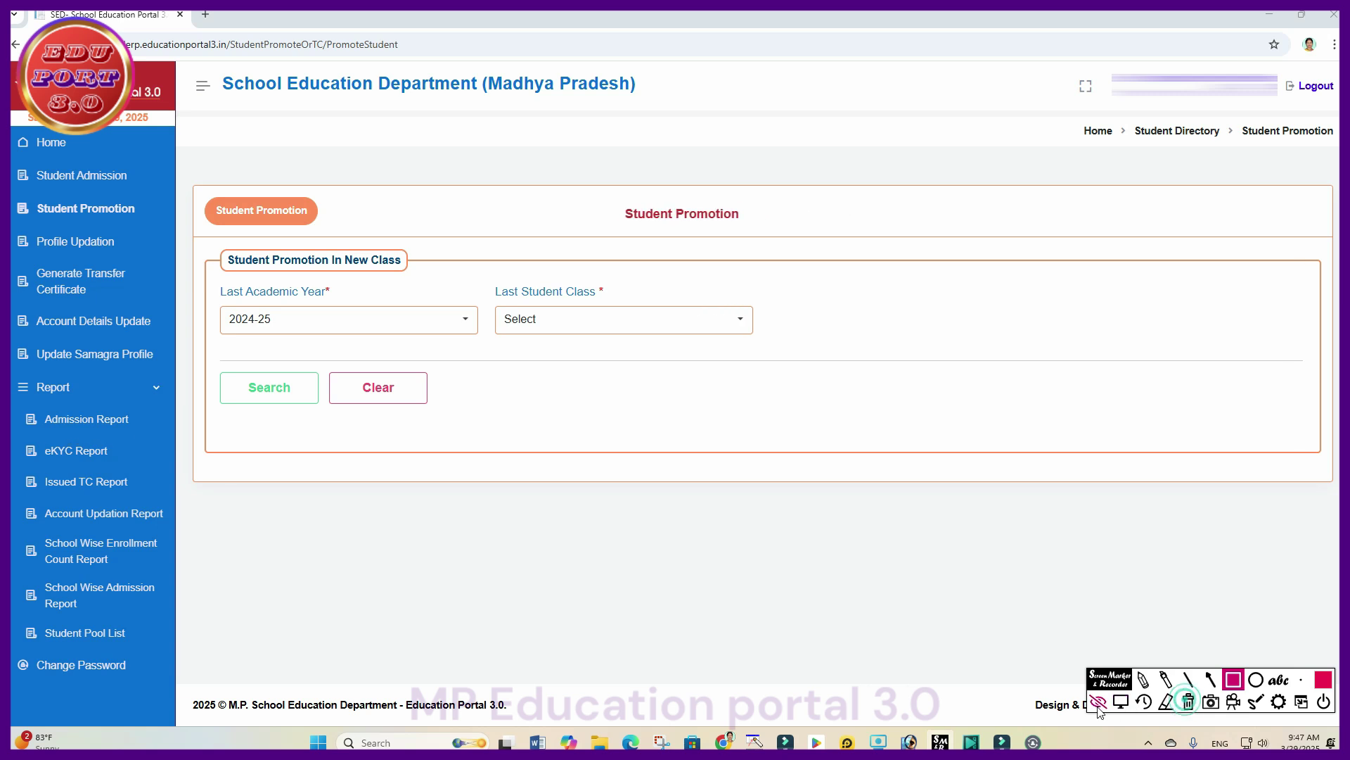
pyautogui.click(1098, 701)
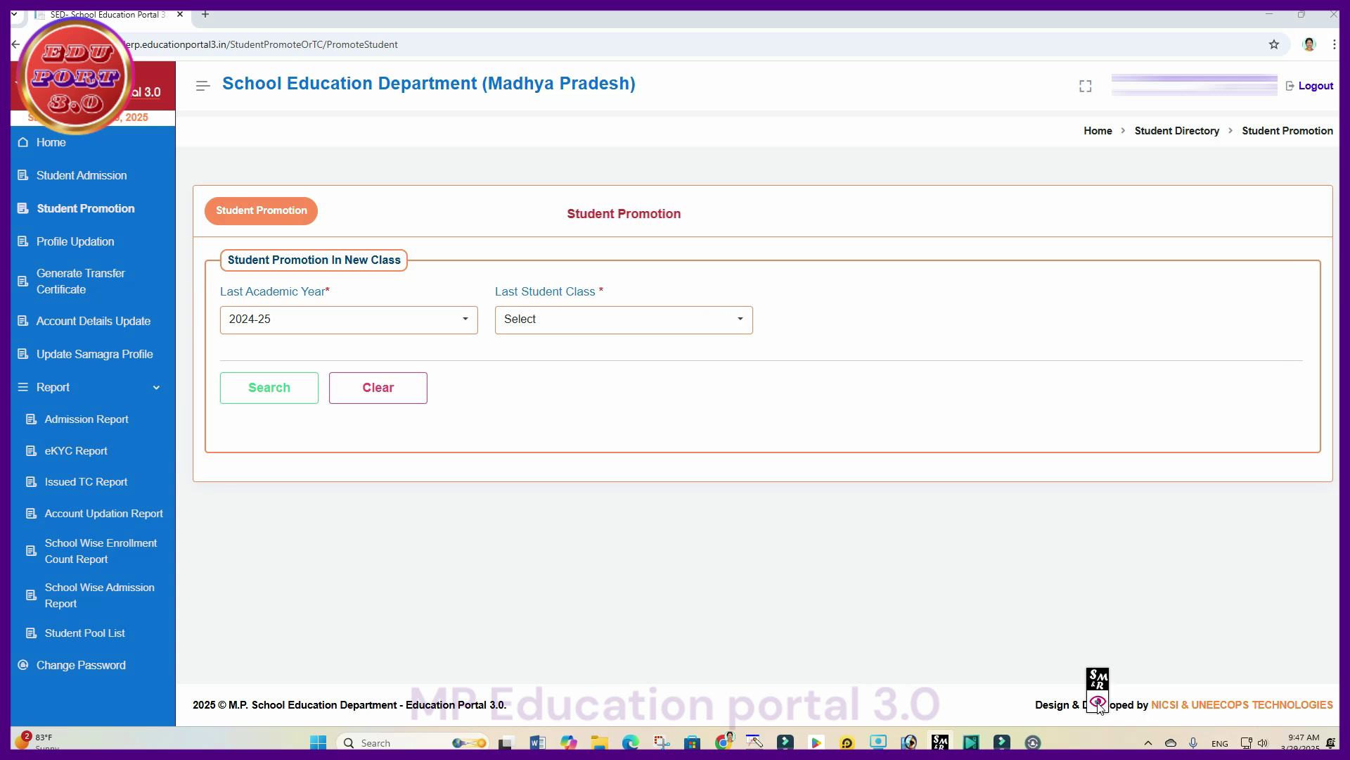
# - Open the Admission Report and temporarily frame the Select Class and Select Academic Year fields with red rectangles
pyautogui.click(75, 422)
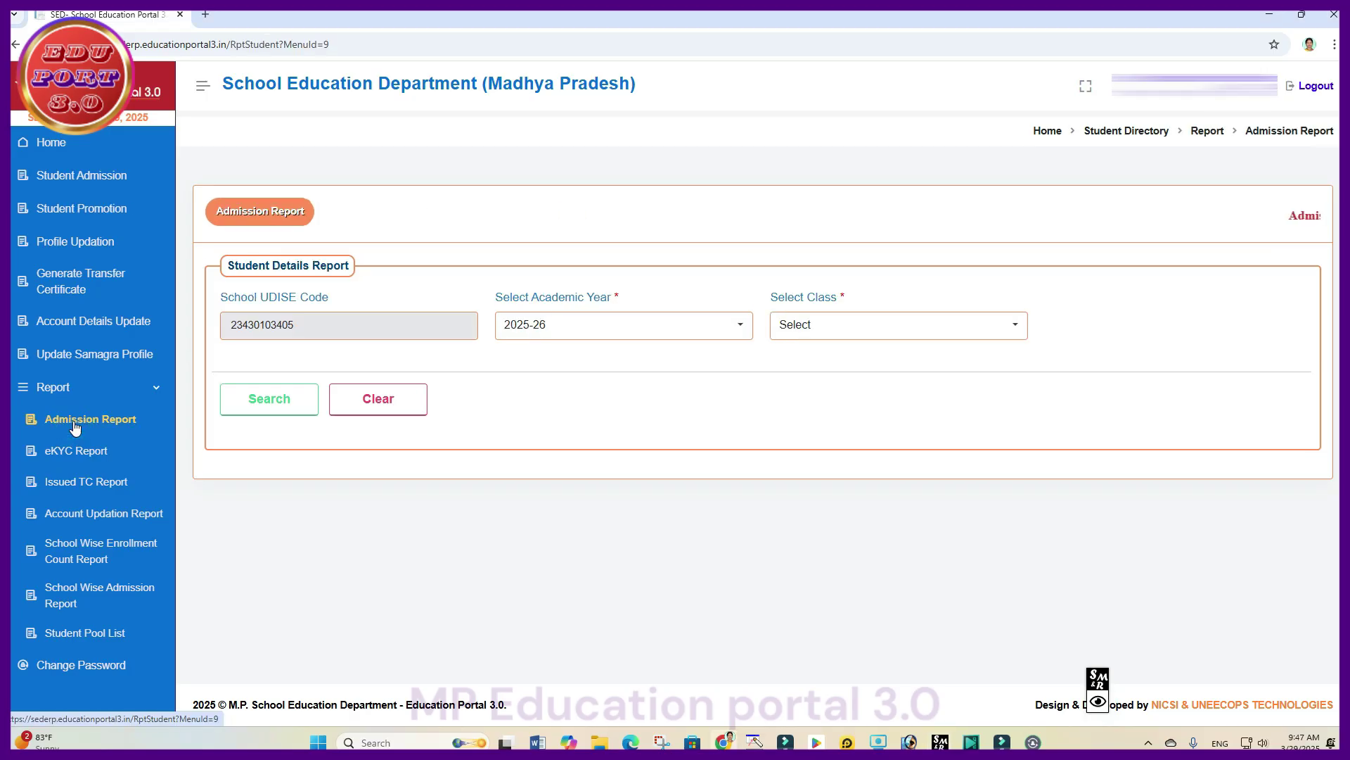
pyautogui.click(1094, 704)
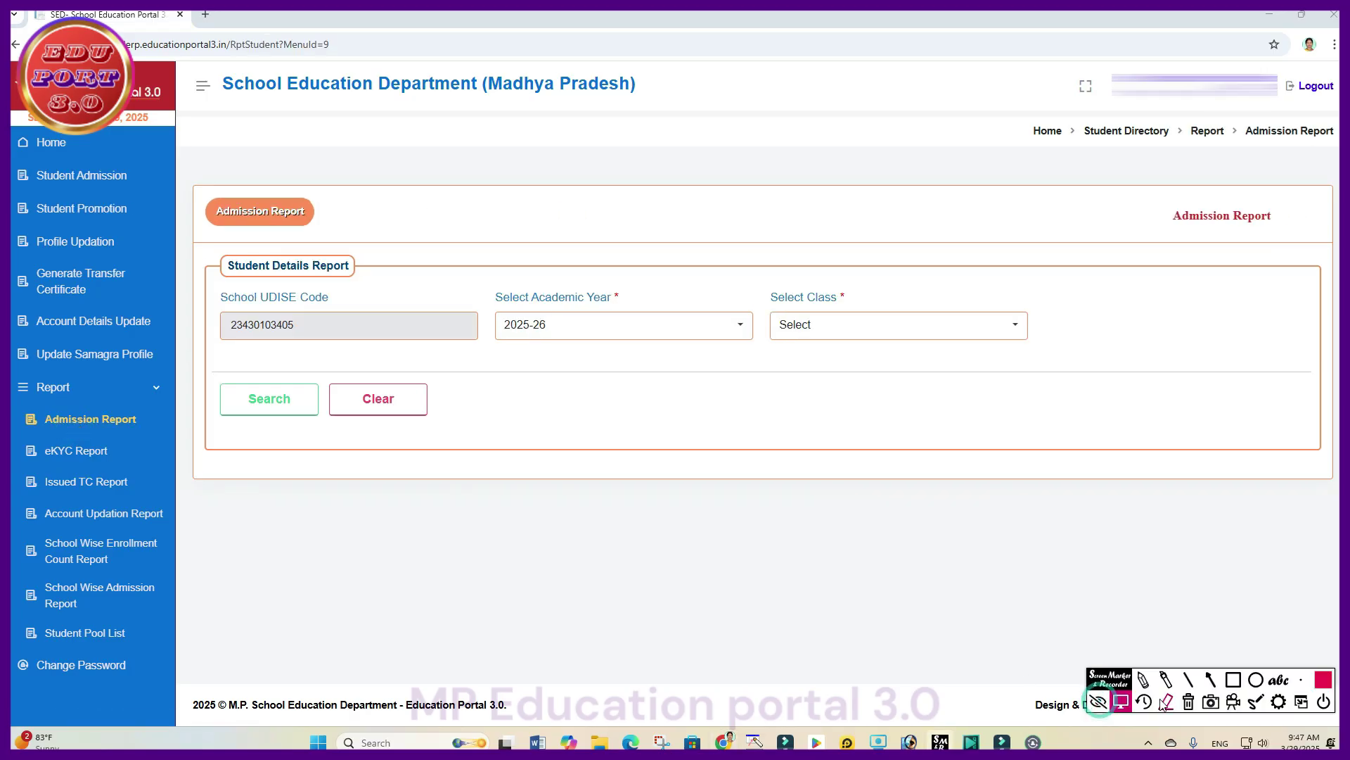
pyautogui.click(1233, 680)
pyautogui.moveTo(765, 300)
pyautogui.mouseDown()
pyautogui.moveTo(769, 343)
pyautogui.moveTo(1068, 353)
pyautogui.mouseUp()
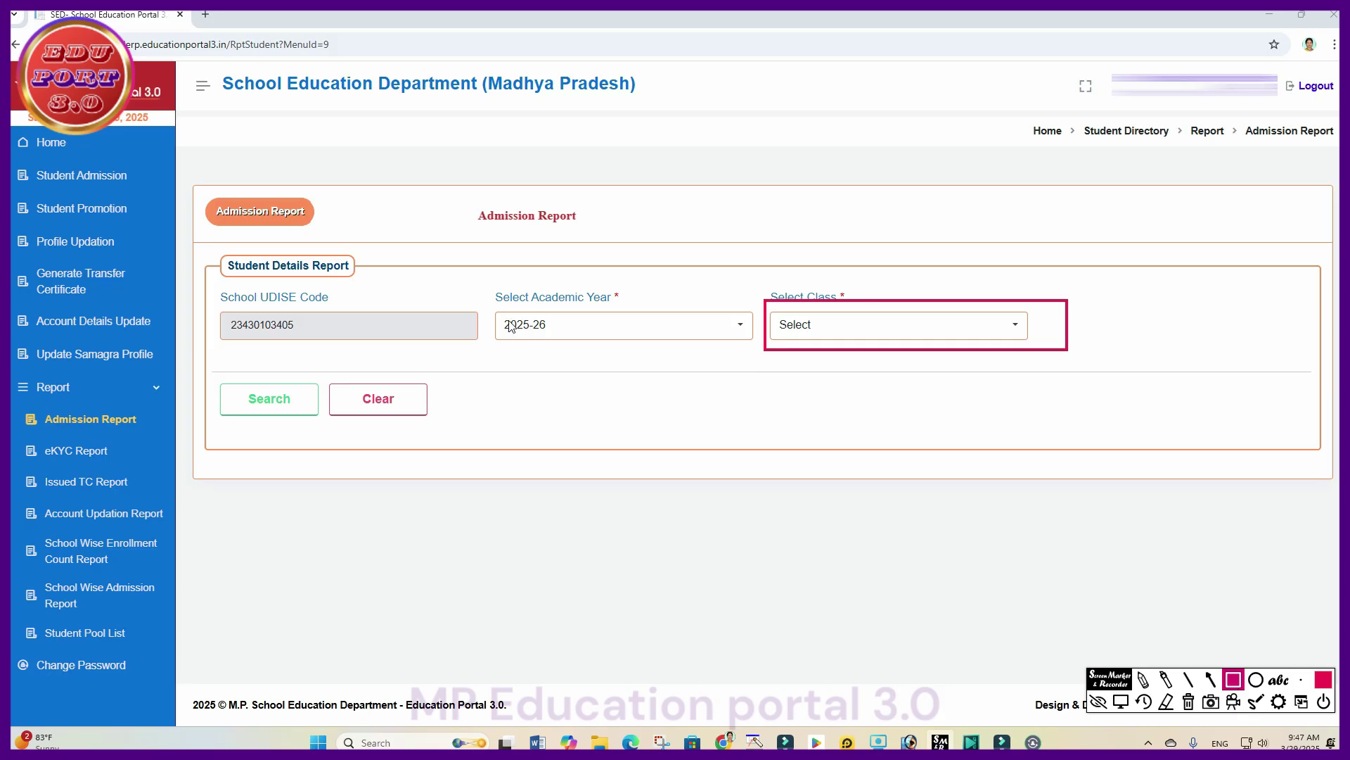
pyautogui.moveTo(484, 307)
pyautogui.mouseDown()
pyautogui.moveTo(598, 350)
pyautogui.moveTo(761, 357)
pyautogui.mouseUp()
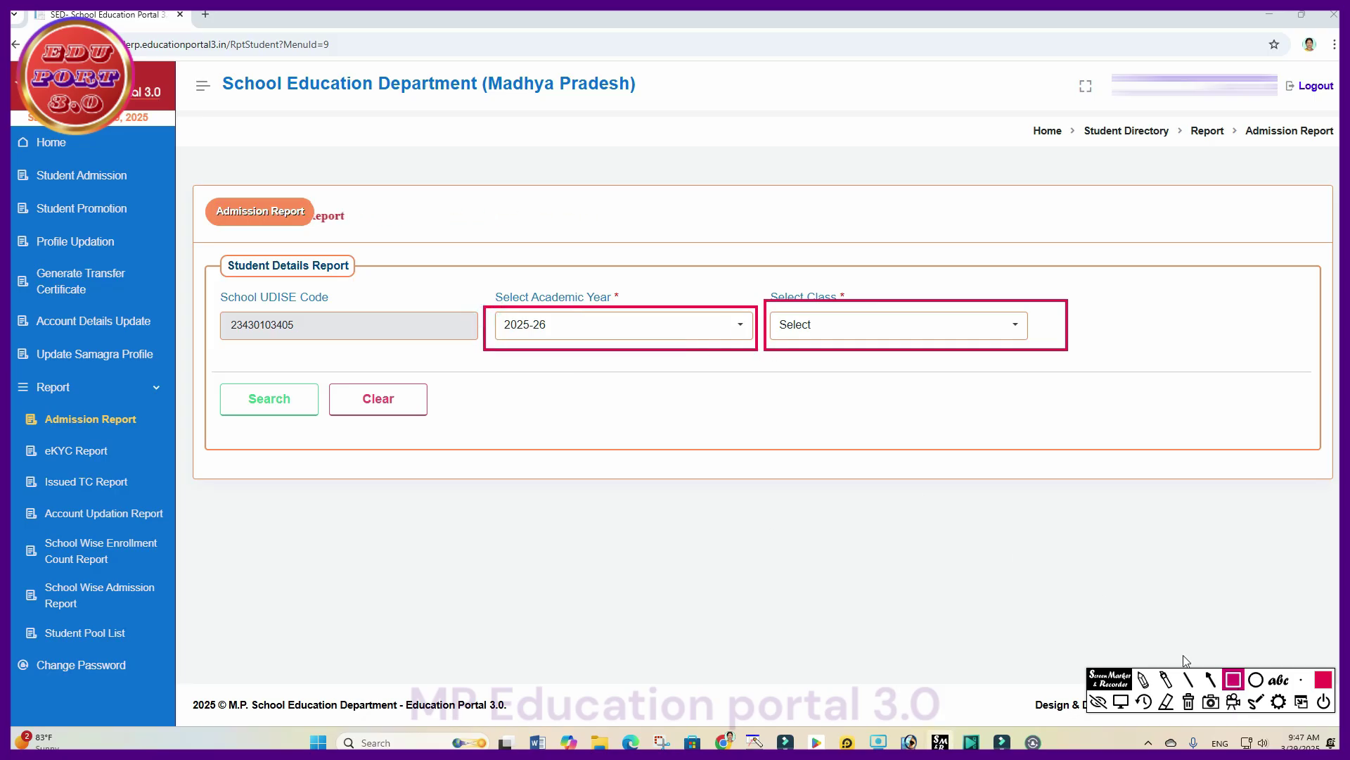
pyautogui.click(1188, 702)
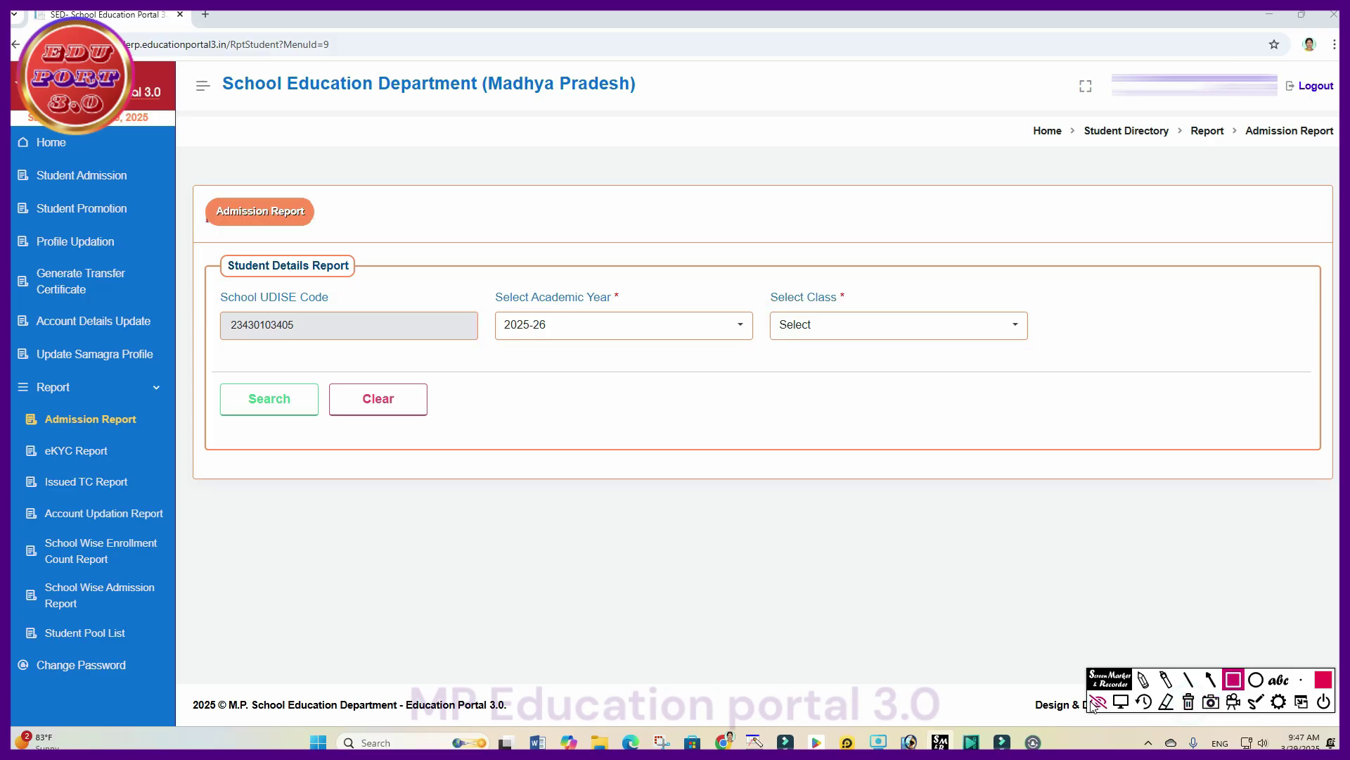
pyautogui.click(1097, 701)
# - Set the report's class to Class - 6, run the search for 2025-26 and review the listed students
pyautogui.click(900, 331)
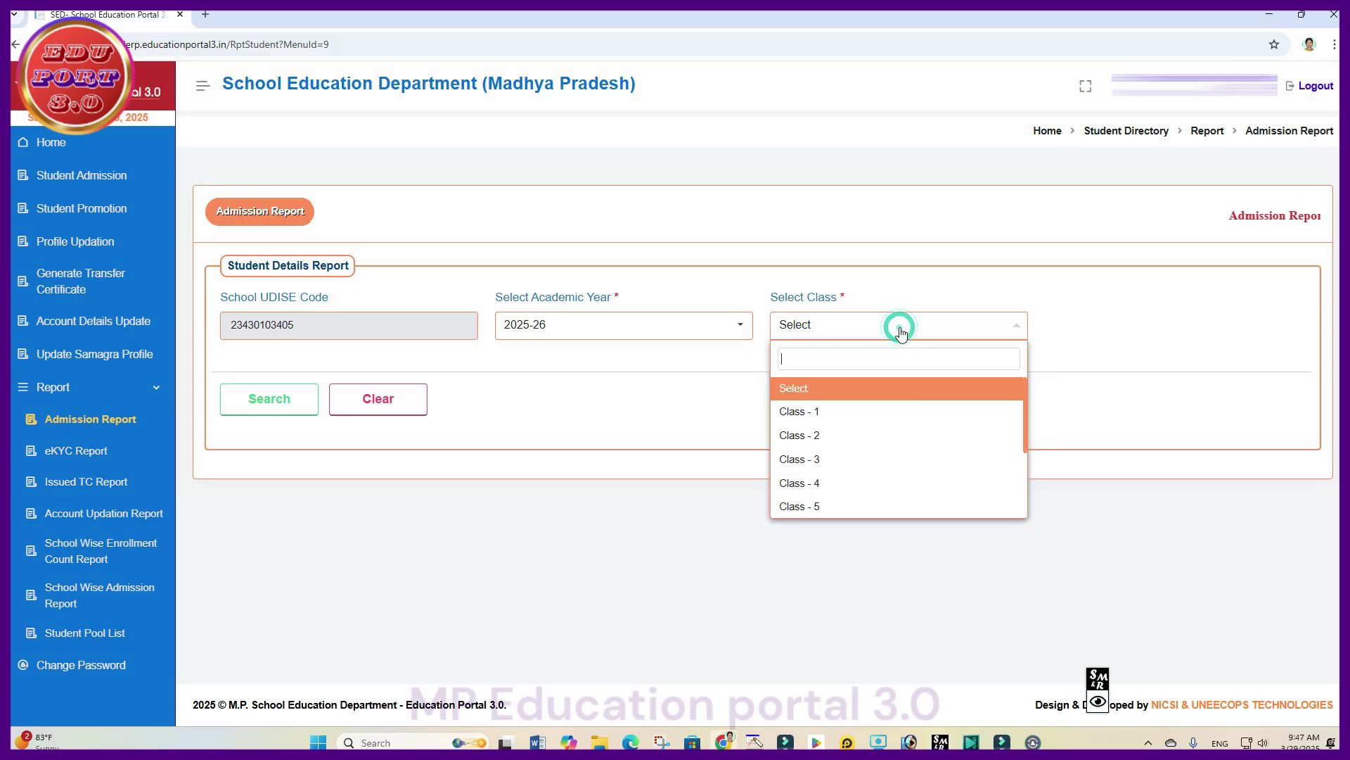
pyautogui.moveTo(1027, 431); pyautogui.dragTo(1004, 476)
pyautogui.click(865, 458)
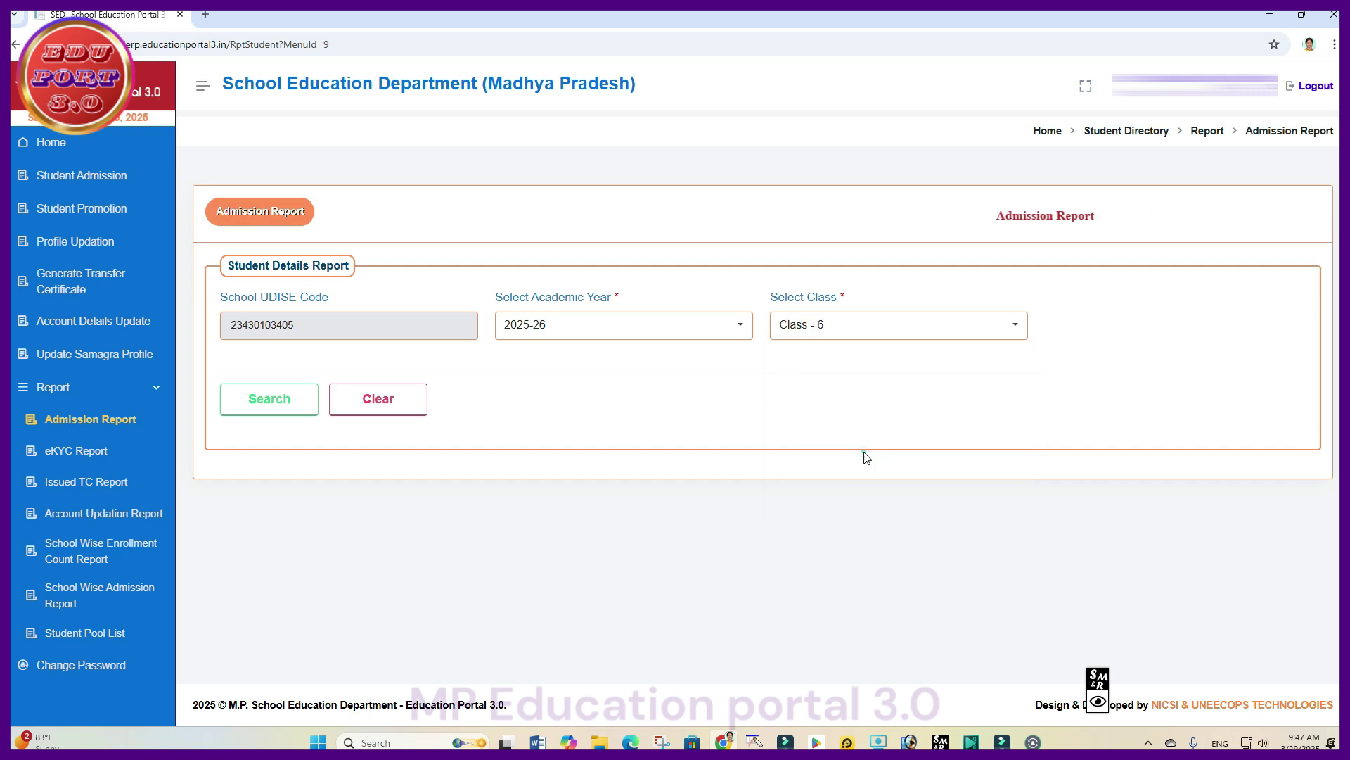
pyautogui.click(269, 399)
pyautogui.scroll(-6, 657, 461)
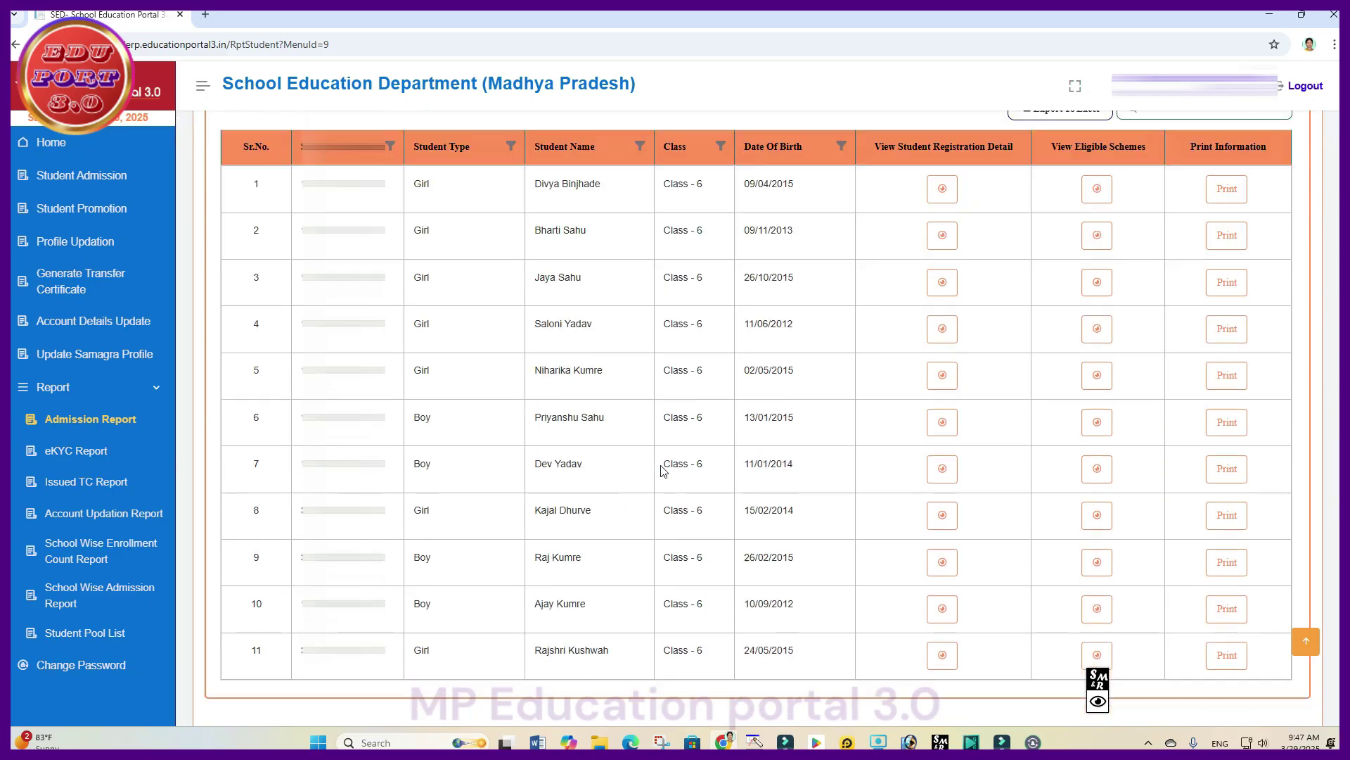
pyautogui.scroll(-1, 663, 471)
pyautogui.scroll(1, 395, 352)
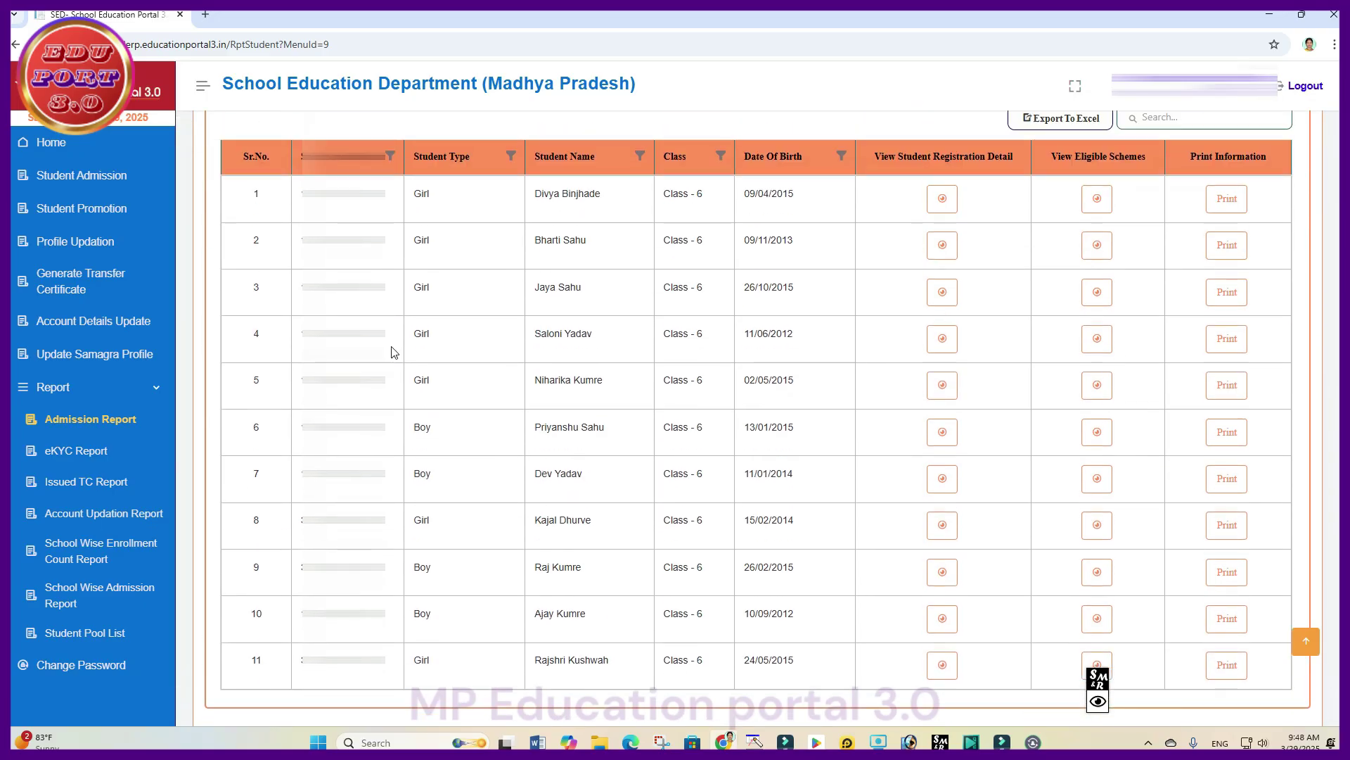
# - Frame the student list and its Class column with red rectangles, finally erasing them and hiding the marking tools
pyautogui.click(1108, 706)
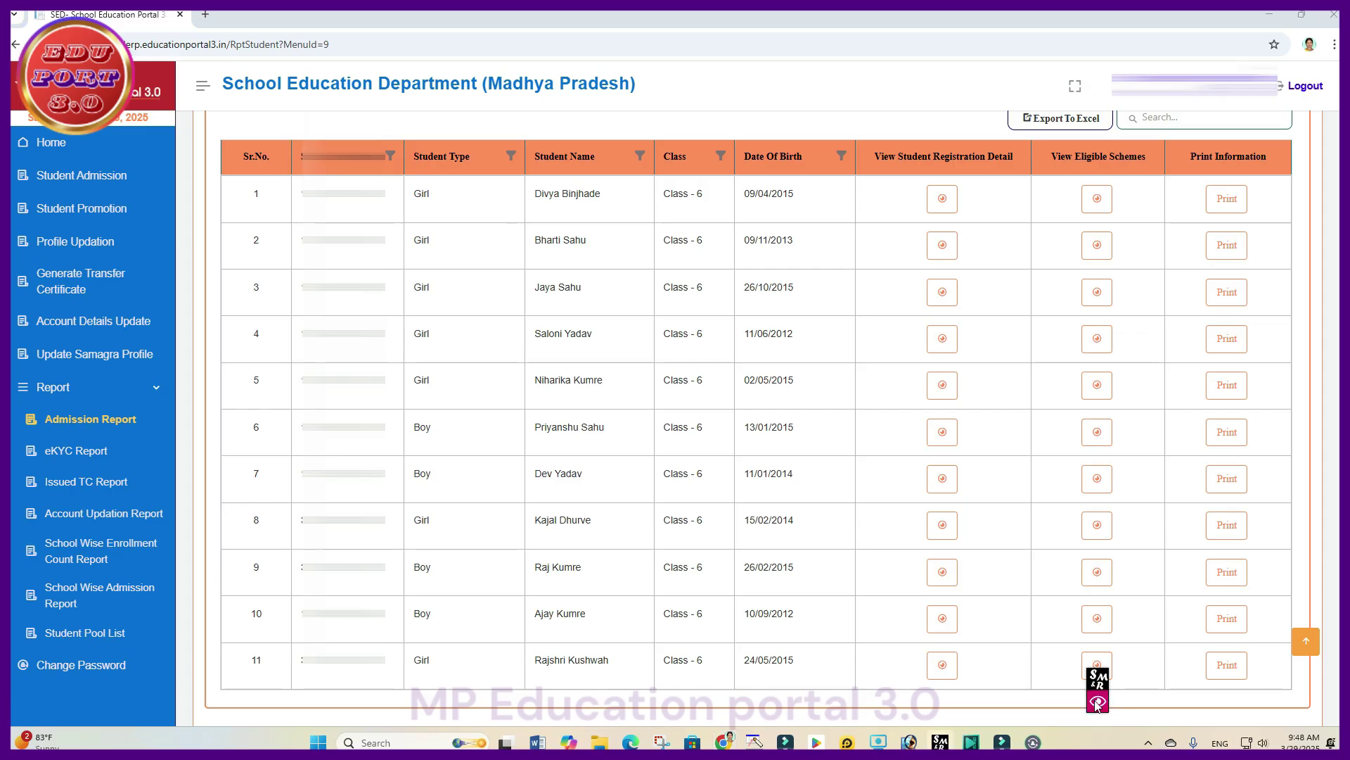
pyautogui.click(1233, 680)
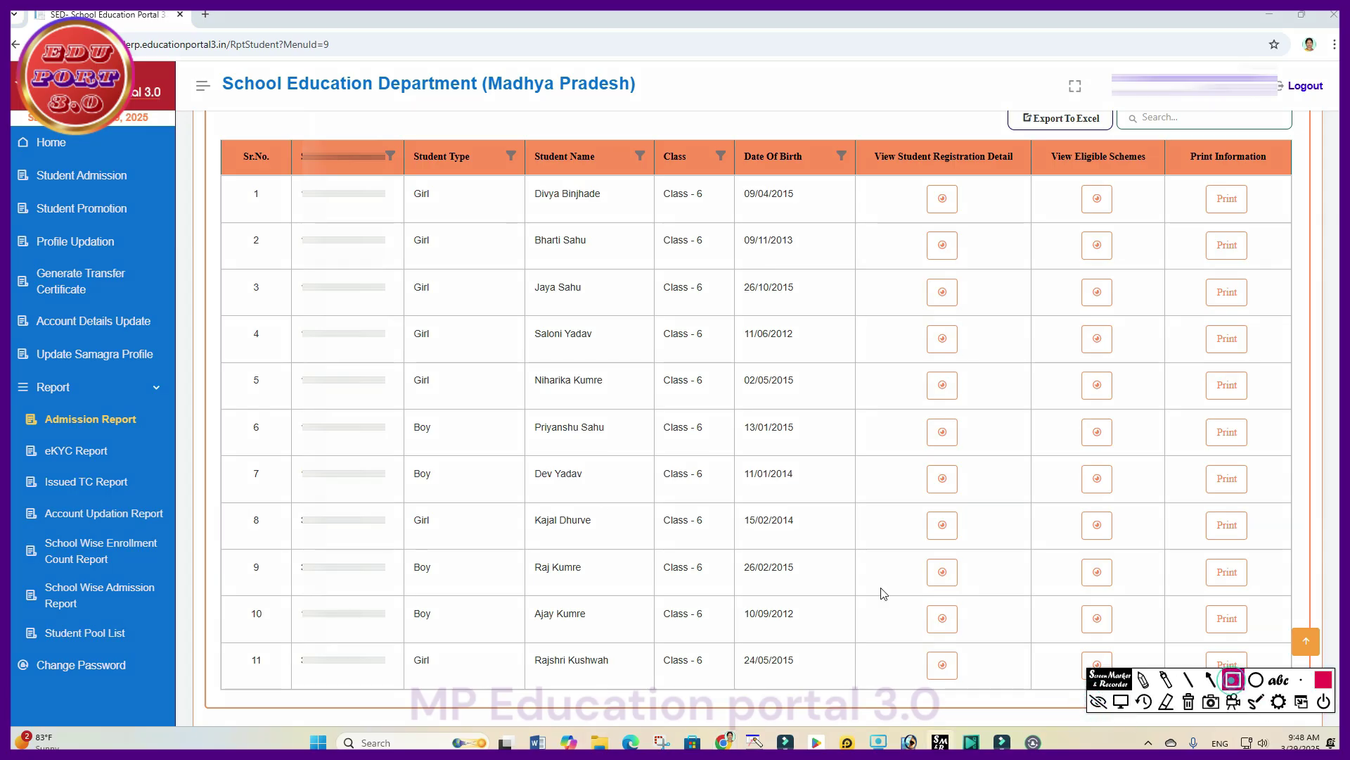
pyautogui.moveTo(210, 139)
pyautogui.mouseDown()
pyautogui.moveTo(303, 704)
pyautogui.moveTo(1084, 703)
pyautogui.mouseUp()
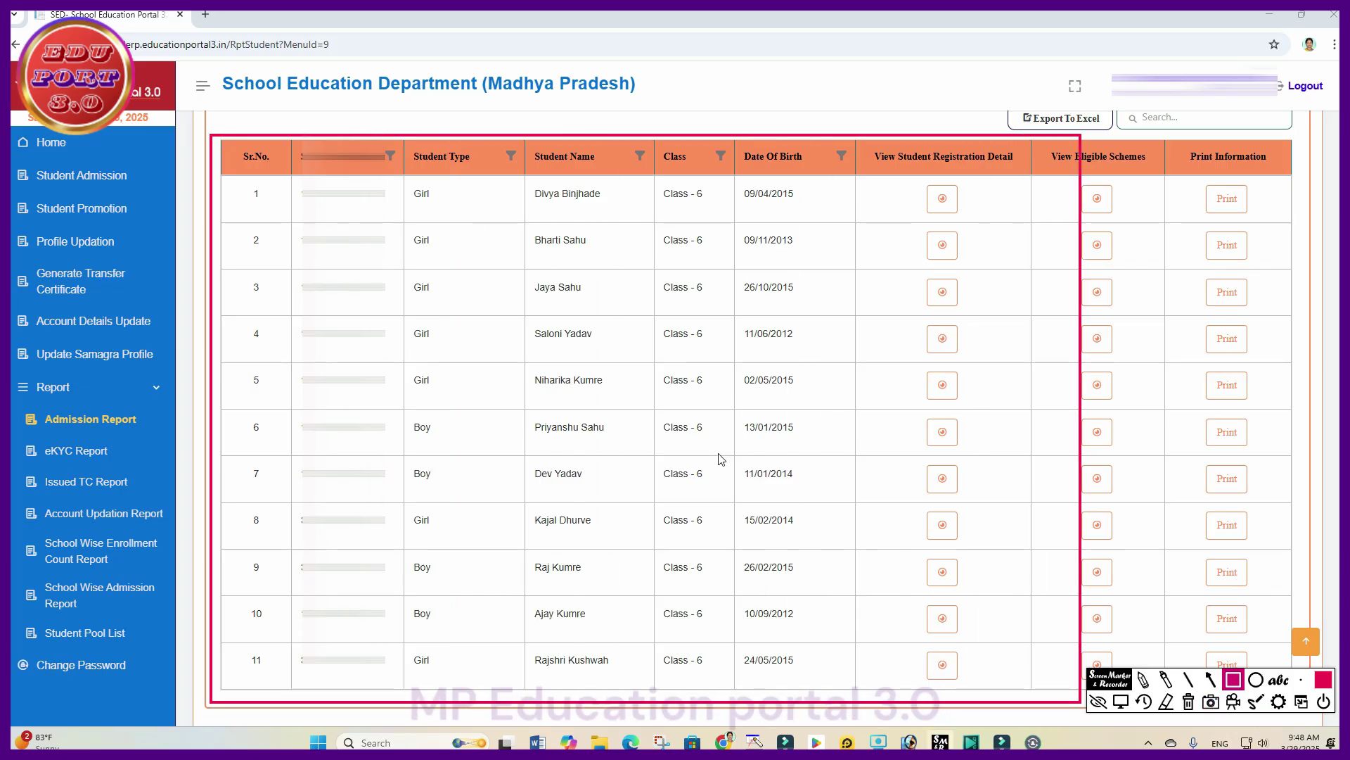
pyautogui.moveTo(646, 180)
pyautogui.mouseDown()
pyautogui.moveTo(712, 675)
pyautogui.moveTo(753, 699)
pyautogui.mouseUp()
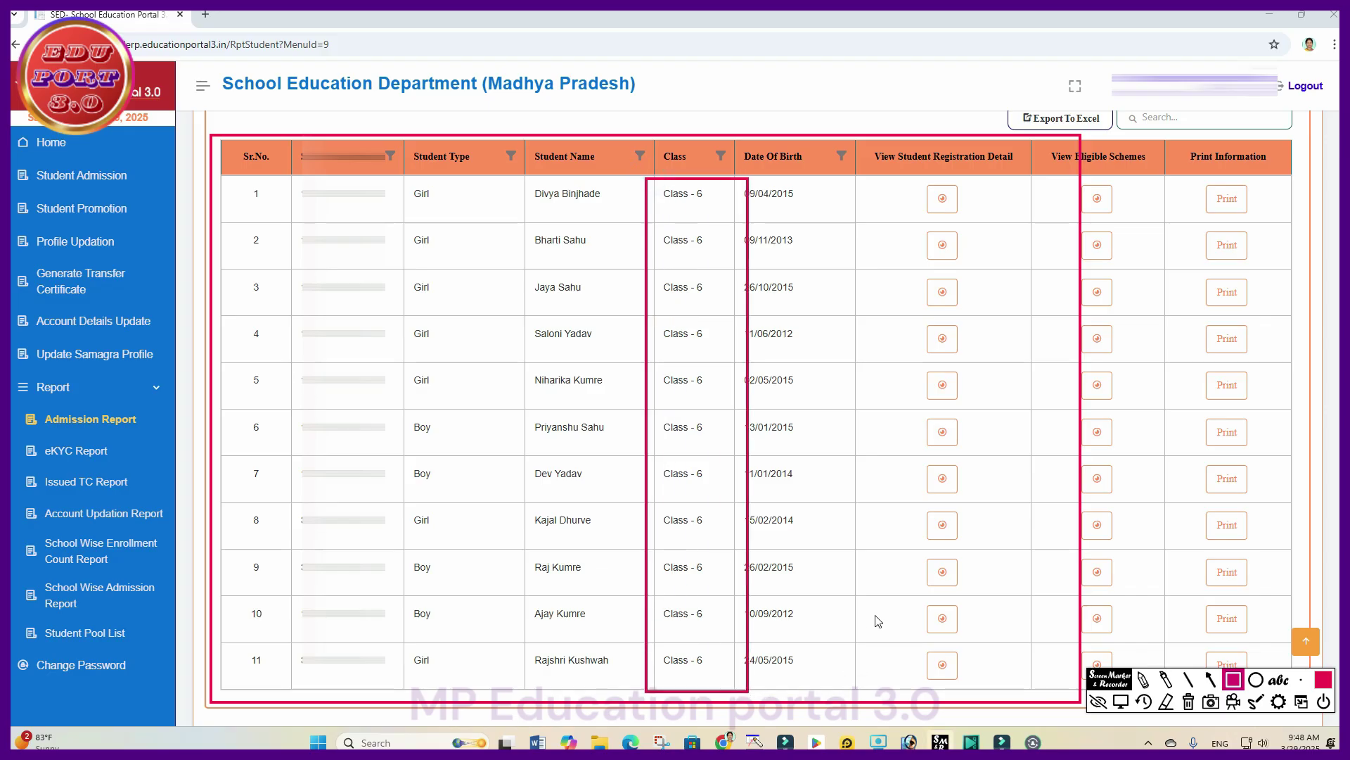
pyautogui.click(1188, 702)
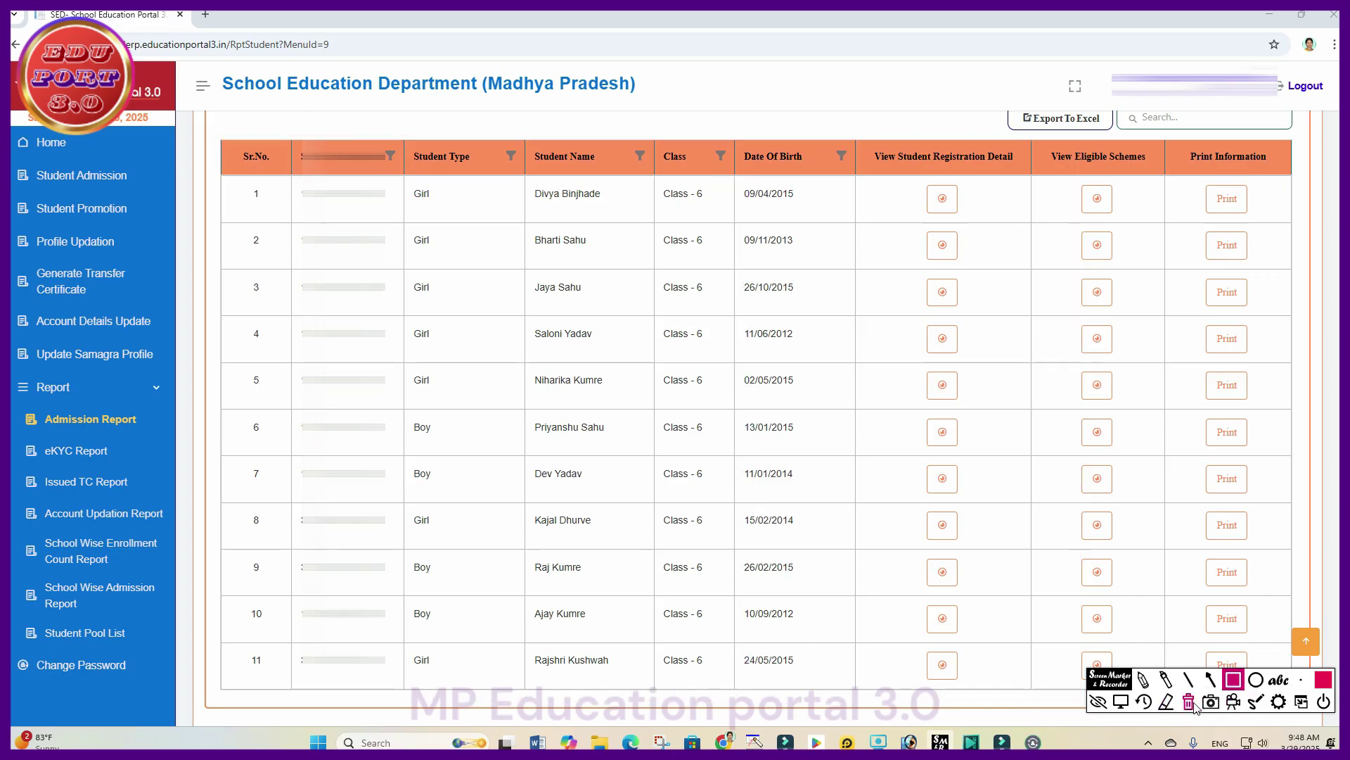
pyautogui.click(1096, 703)
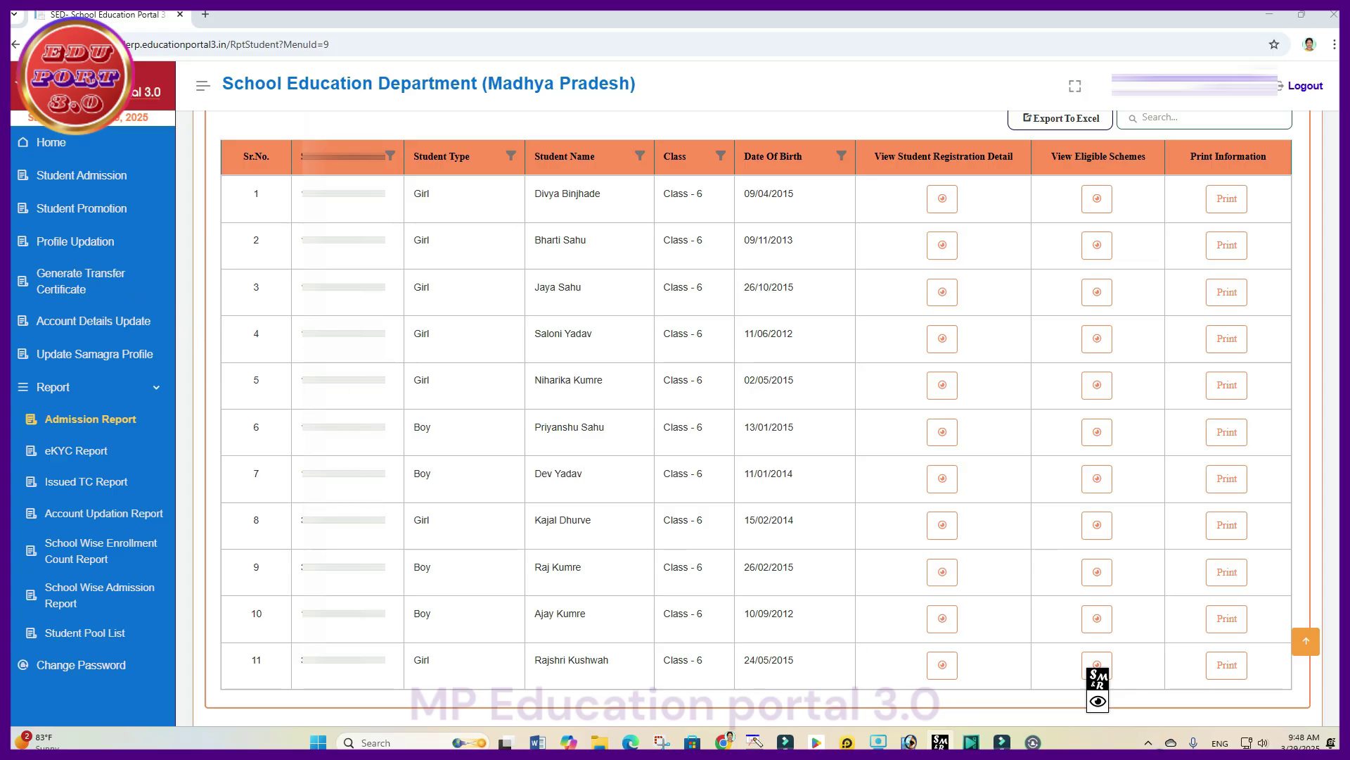
# - Bring back the marking tools and frame the Student Promotion entry with a red rectangle
pyautogui.click(1098, 703)
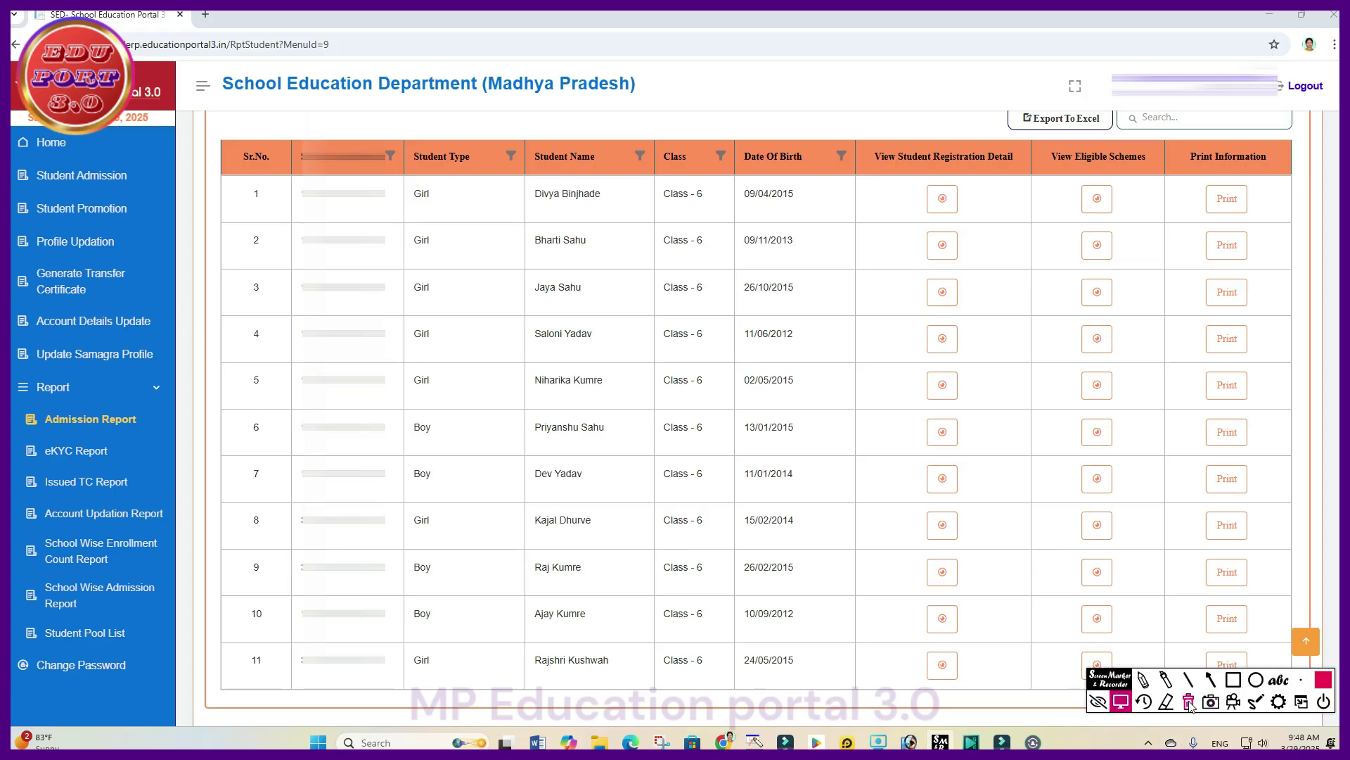
pyautogui.click(1098, 702)
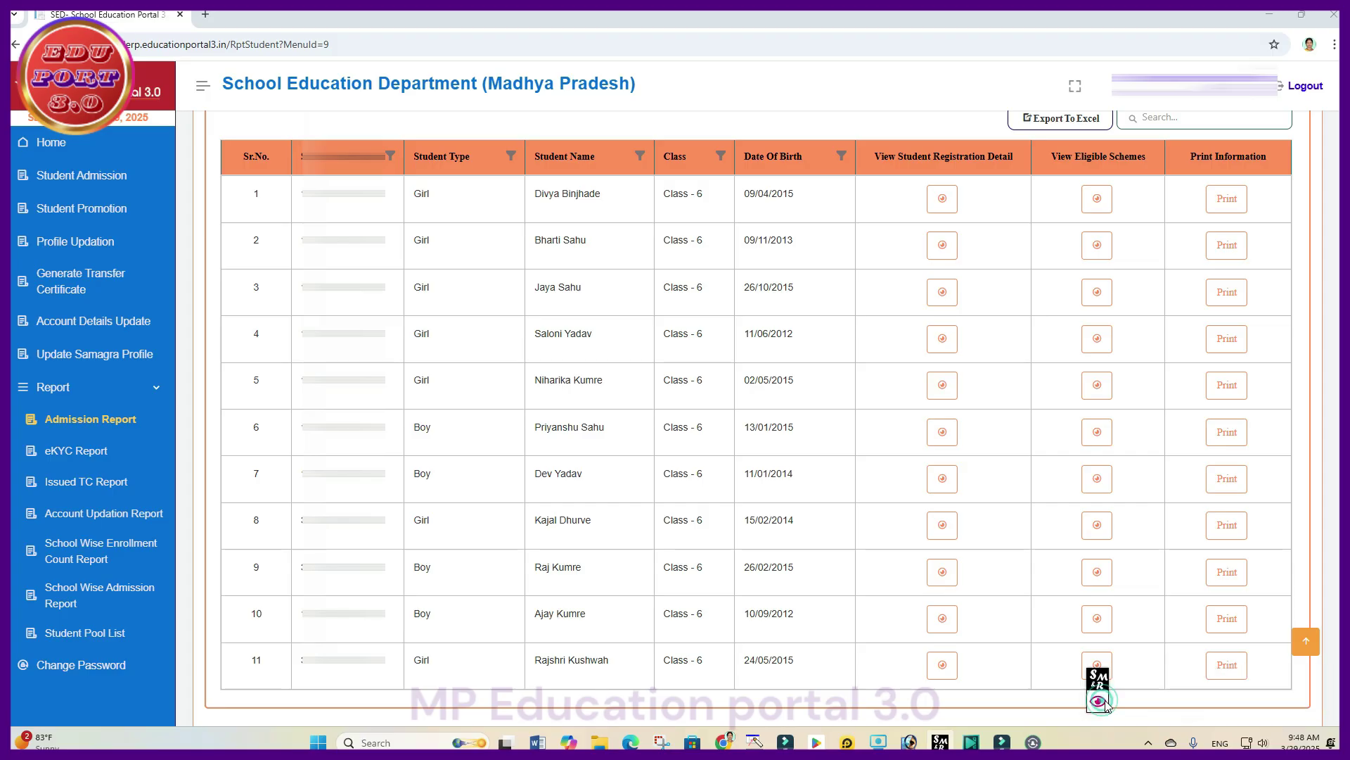
pyautogui.click(1099, 701)
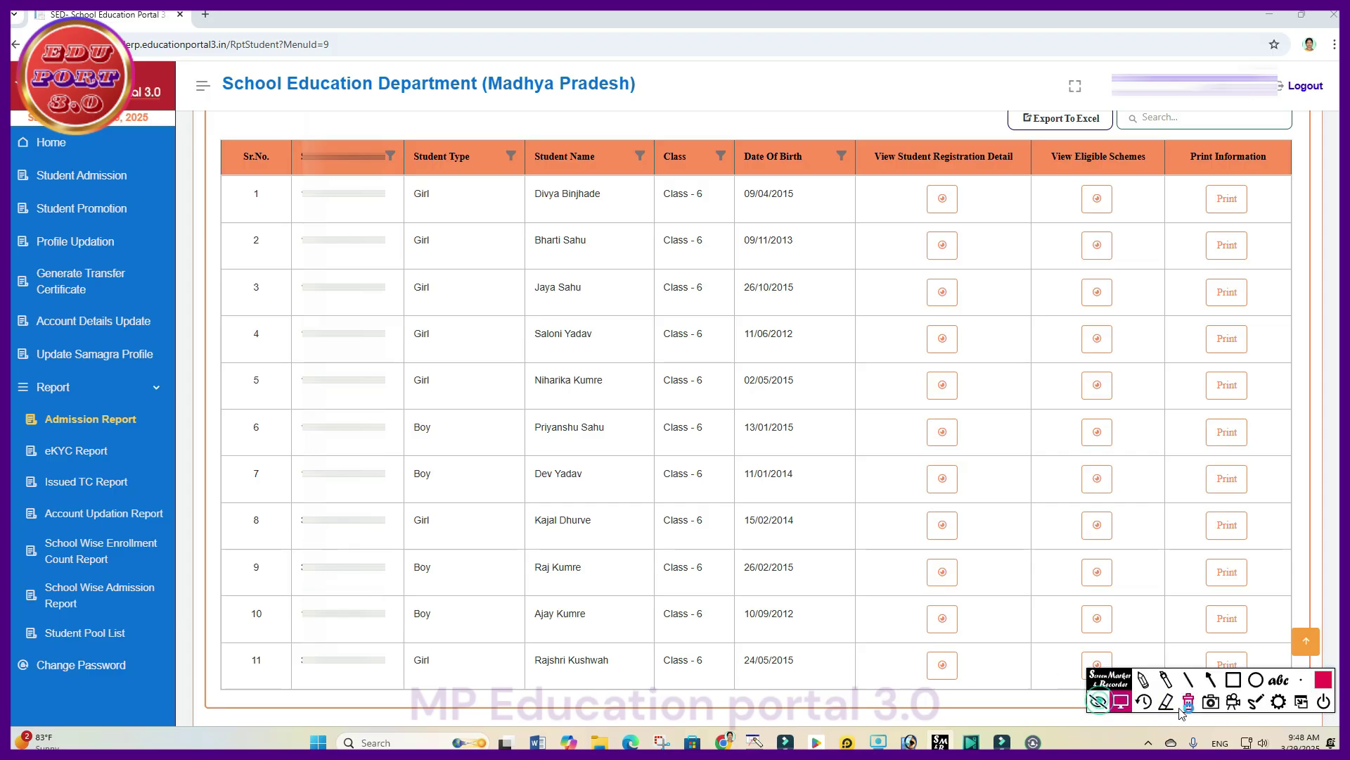
pyautogui.click(1234, 679)
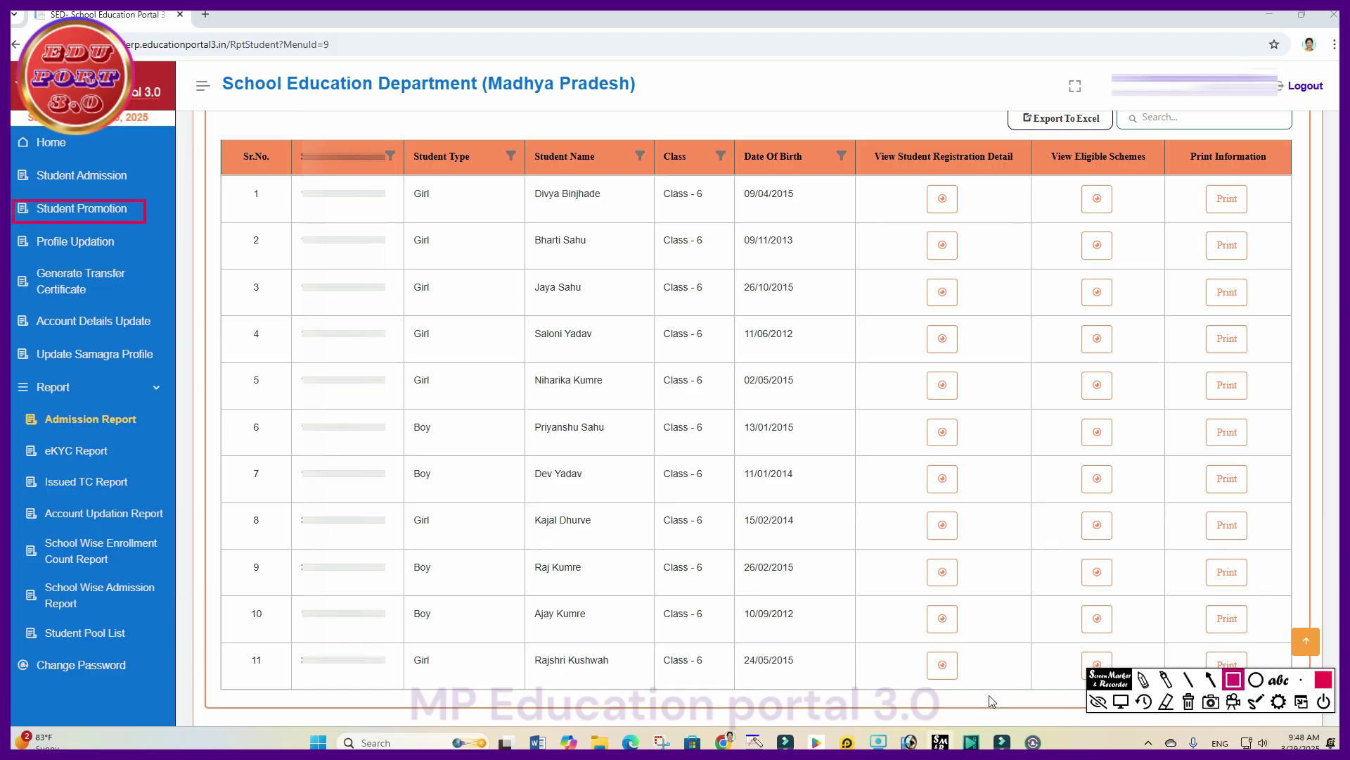
# - Hide the marking tools, search Student Promotion for Class - 5 students of academic year 2024-25, and dismiss the resulting dialog
pyautogui.click(1098, 702)
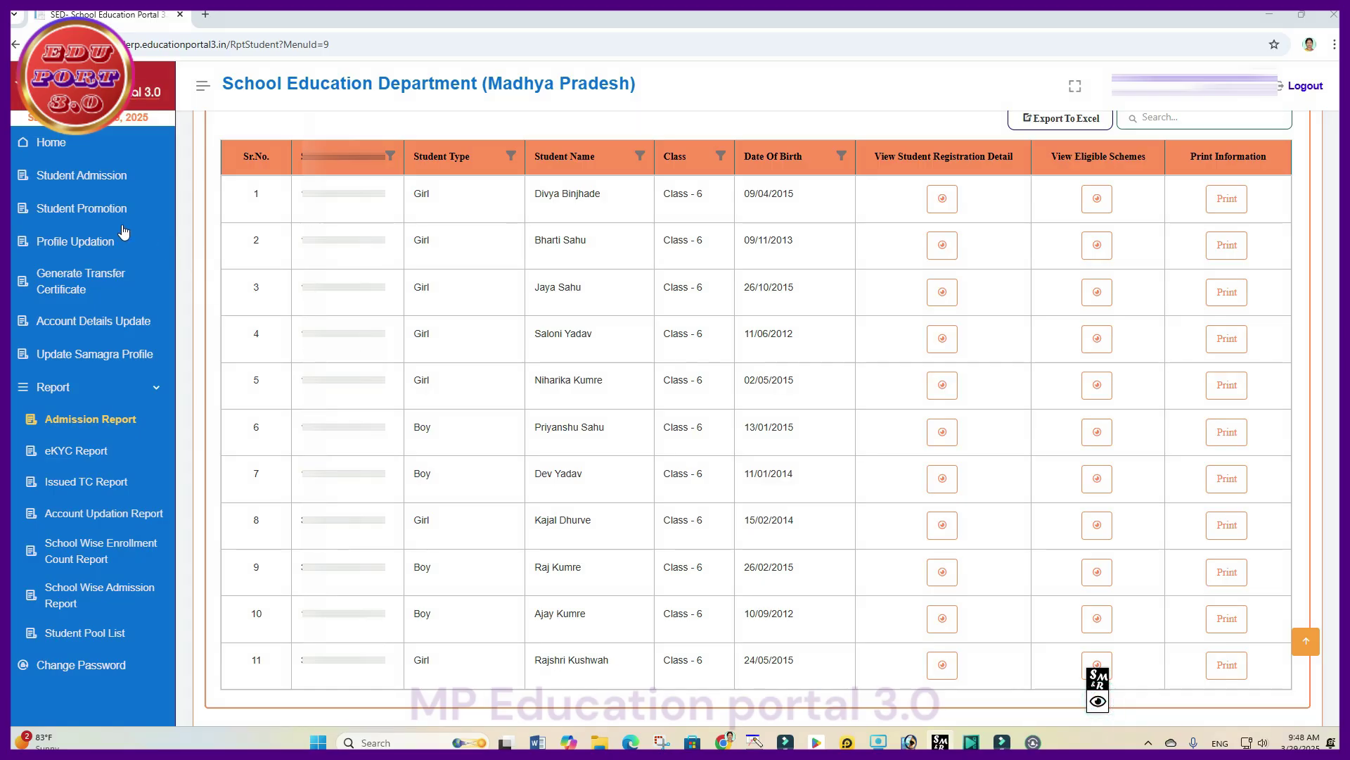
pyautogui.click(102, 211)
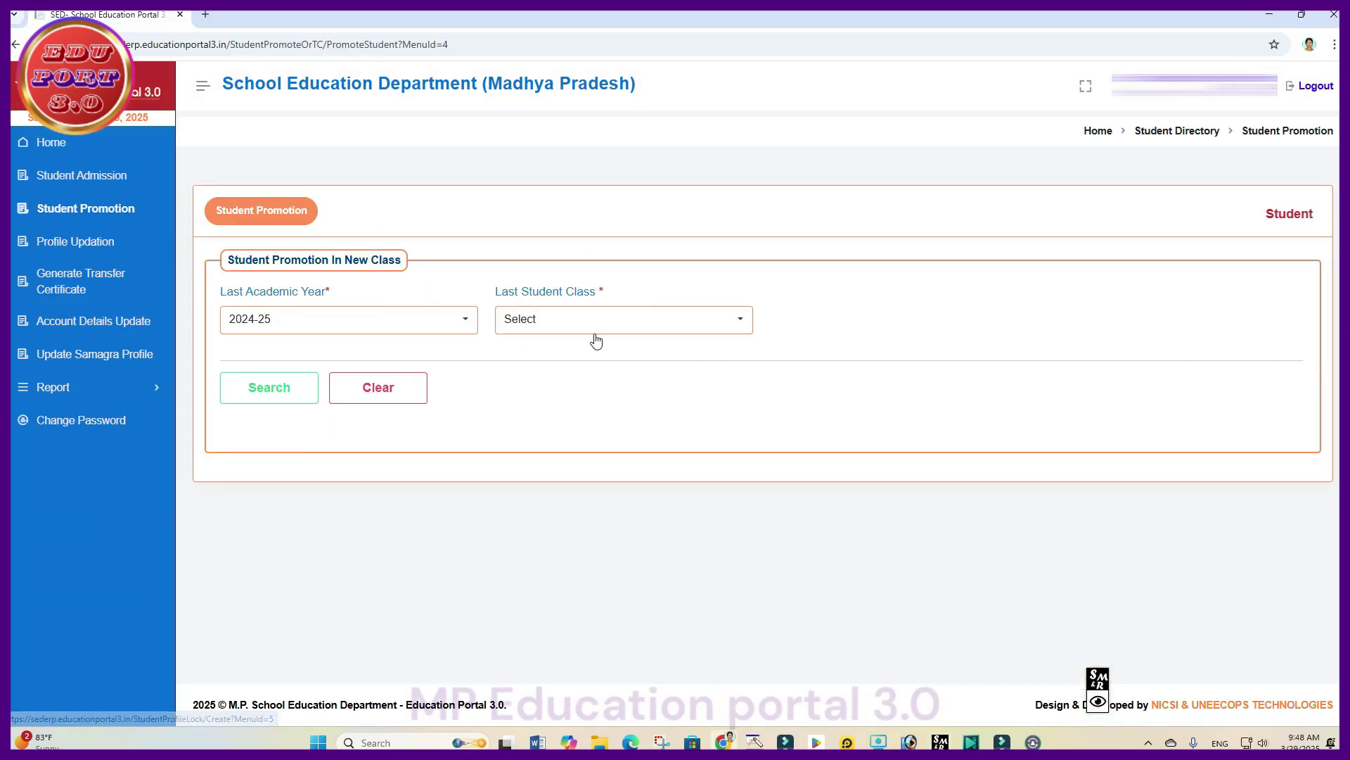
pyautogui.click(609, 323)
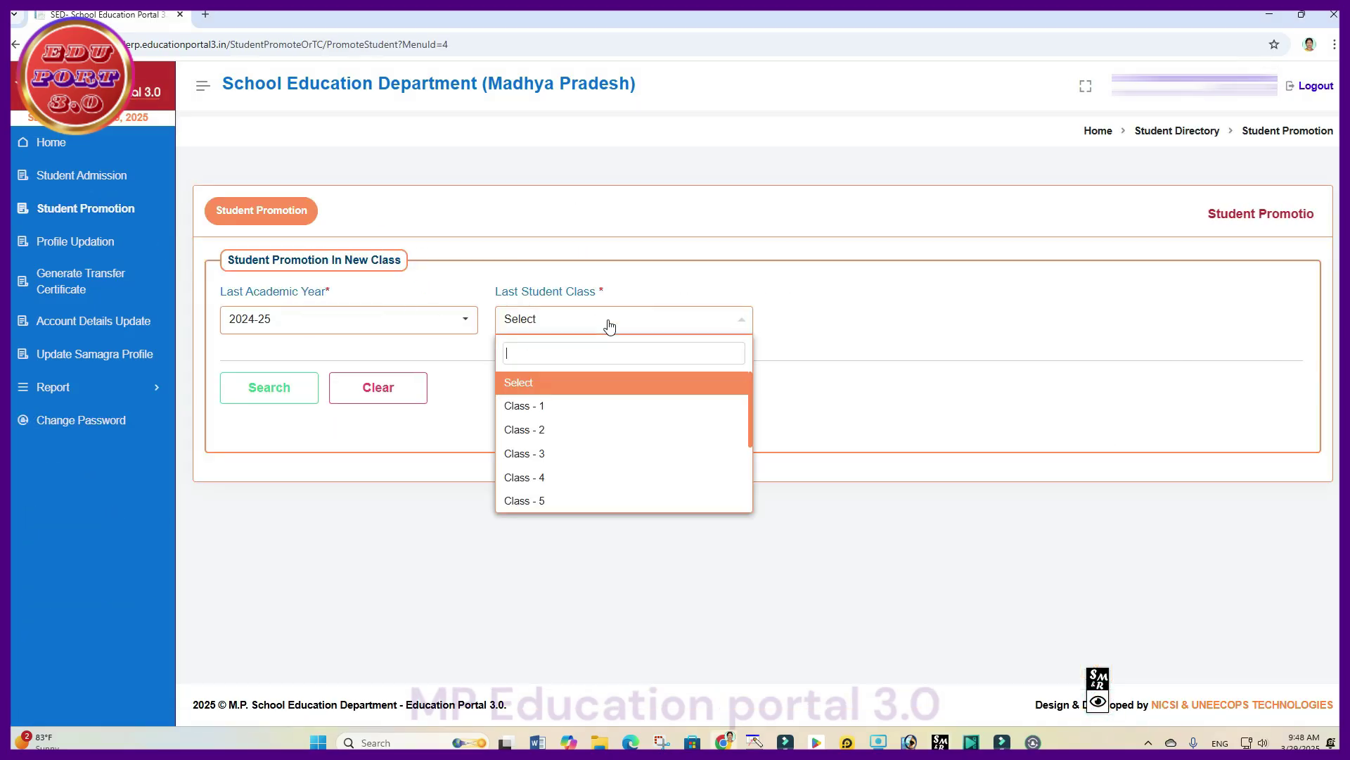
pyautogui.click(608, 501)
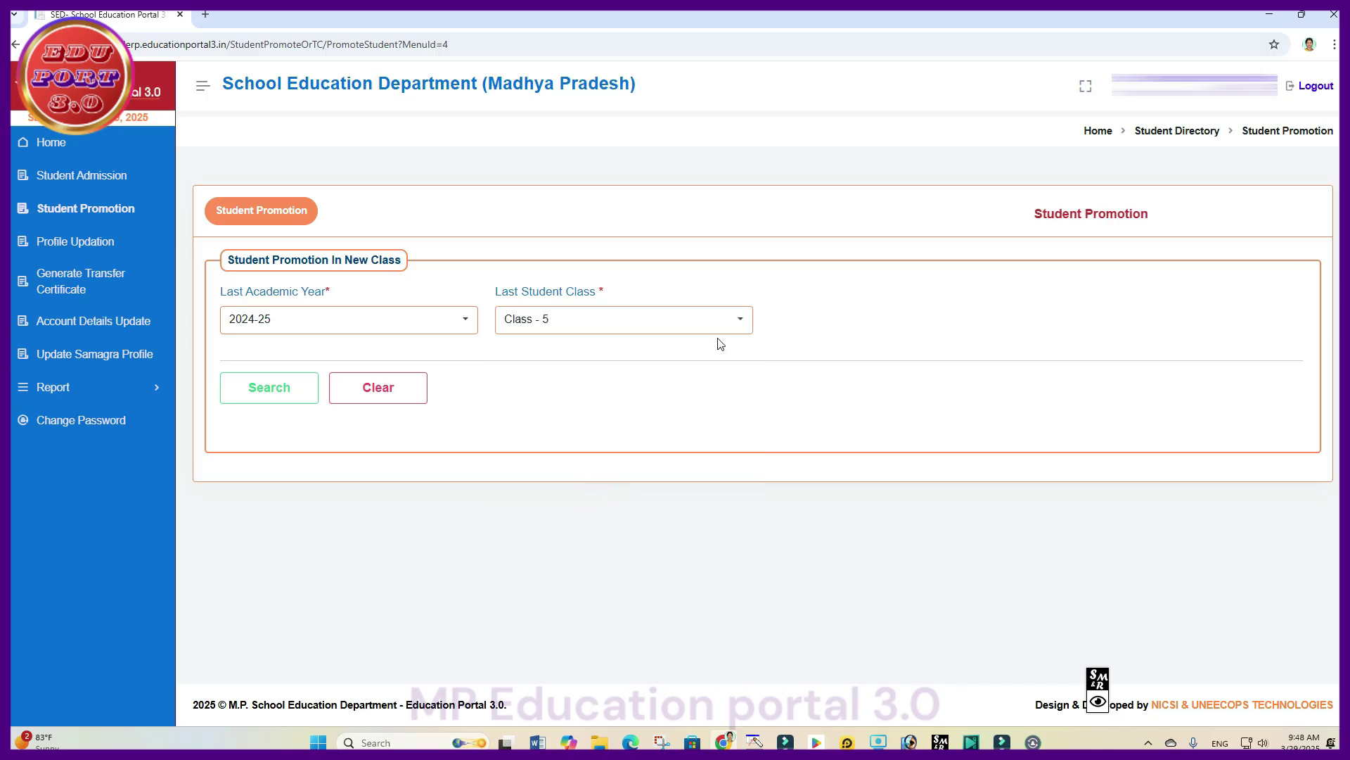
pyautogui.click(243, 383)
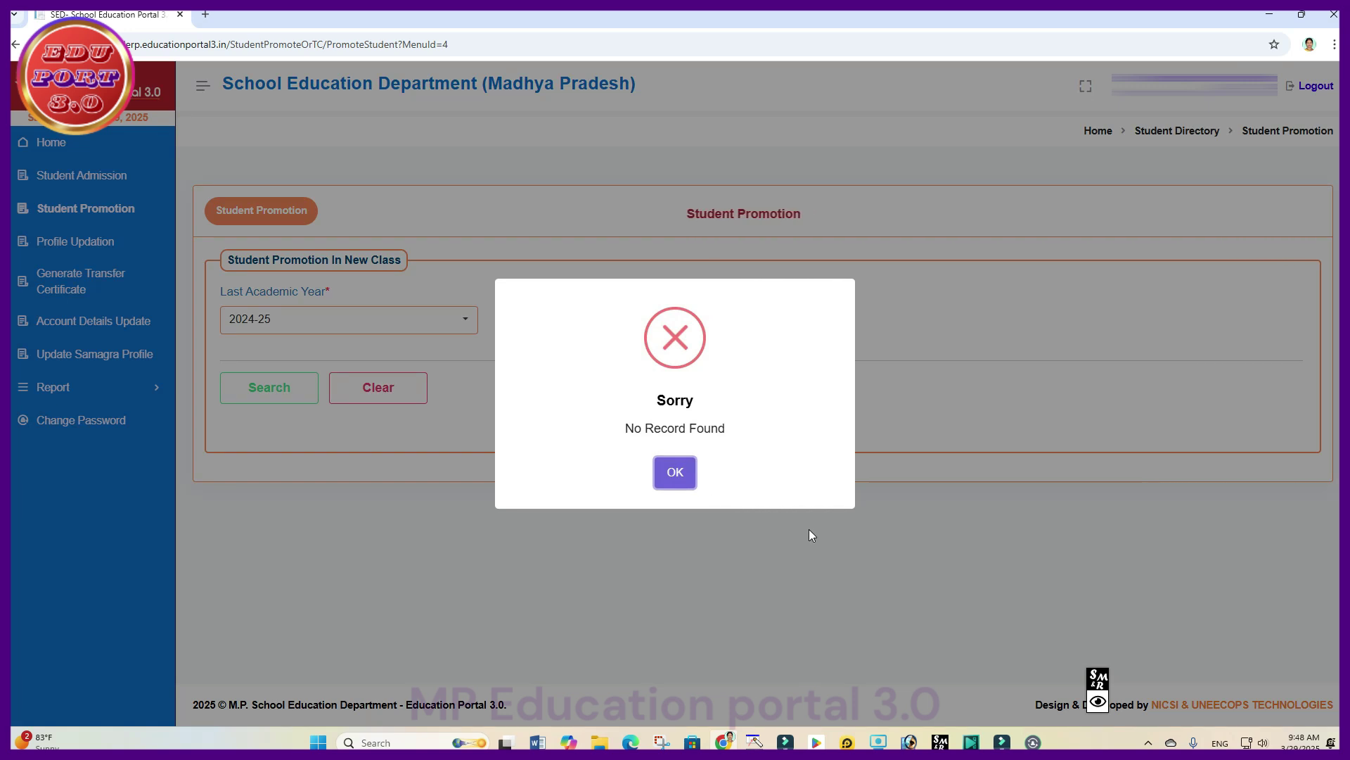
pyautogui.click(668, 478)
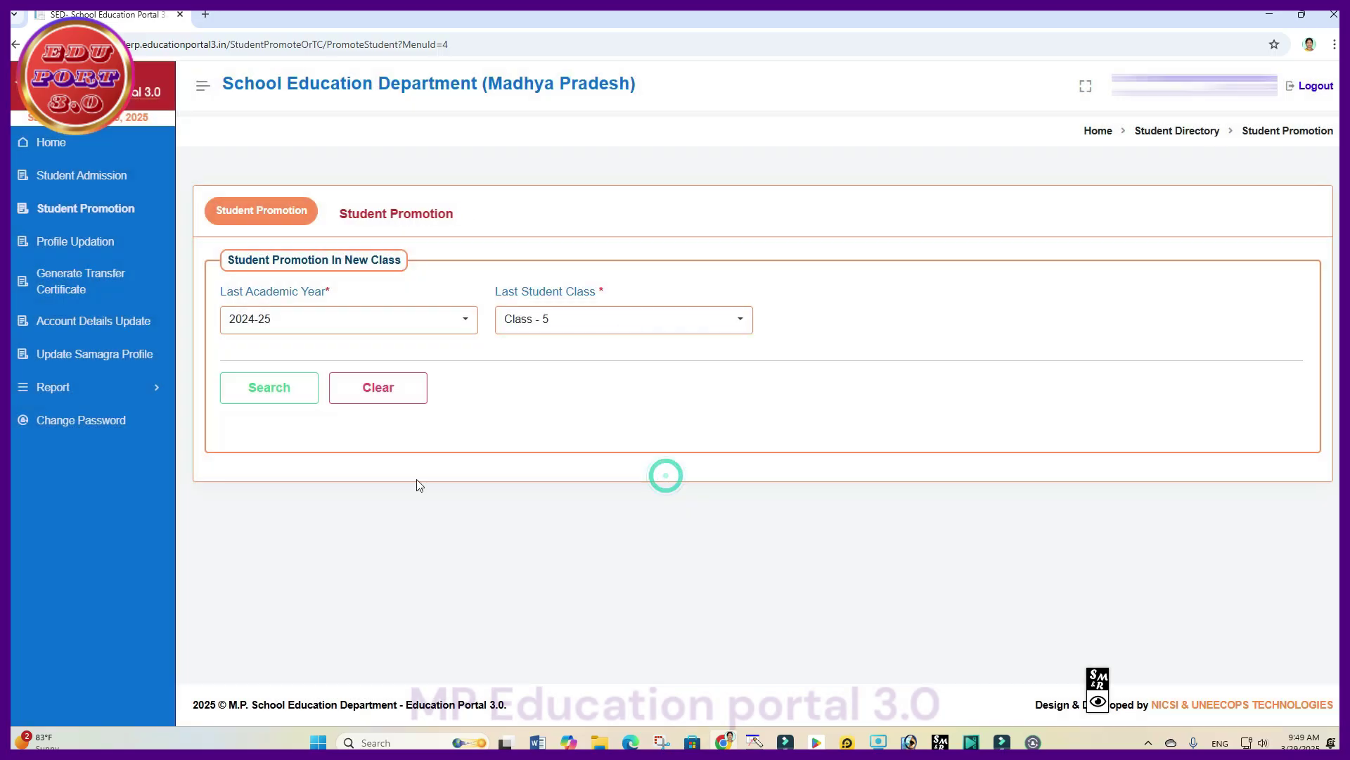
# - Bring back the marking tools and frame the navigation entries from Home to Change Password with a red rectangle
pyautogui.click(1098, 702)
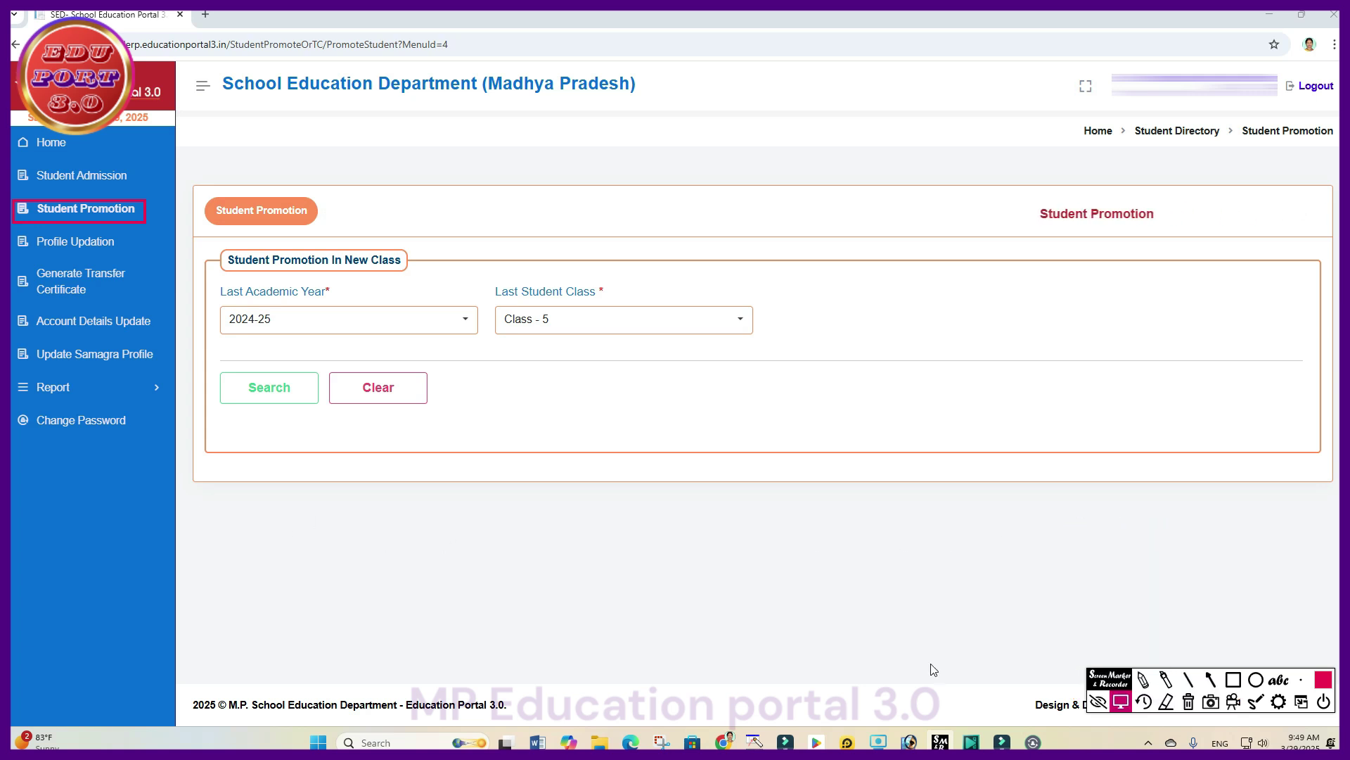
pyautogui.click(1121, 703)
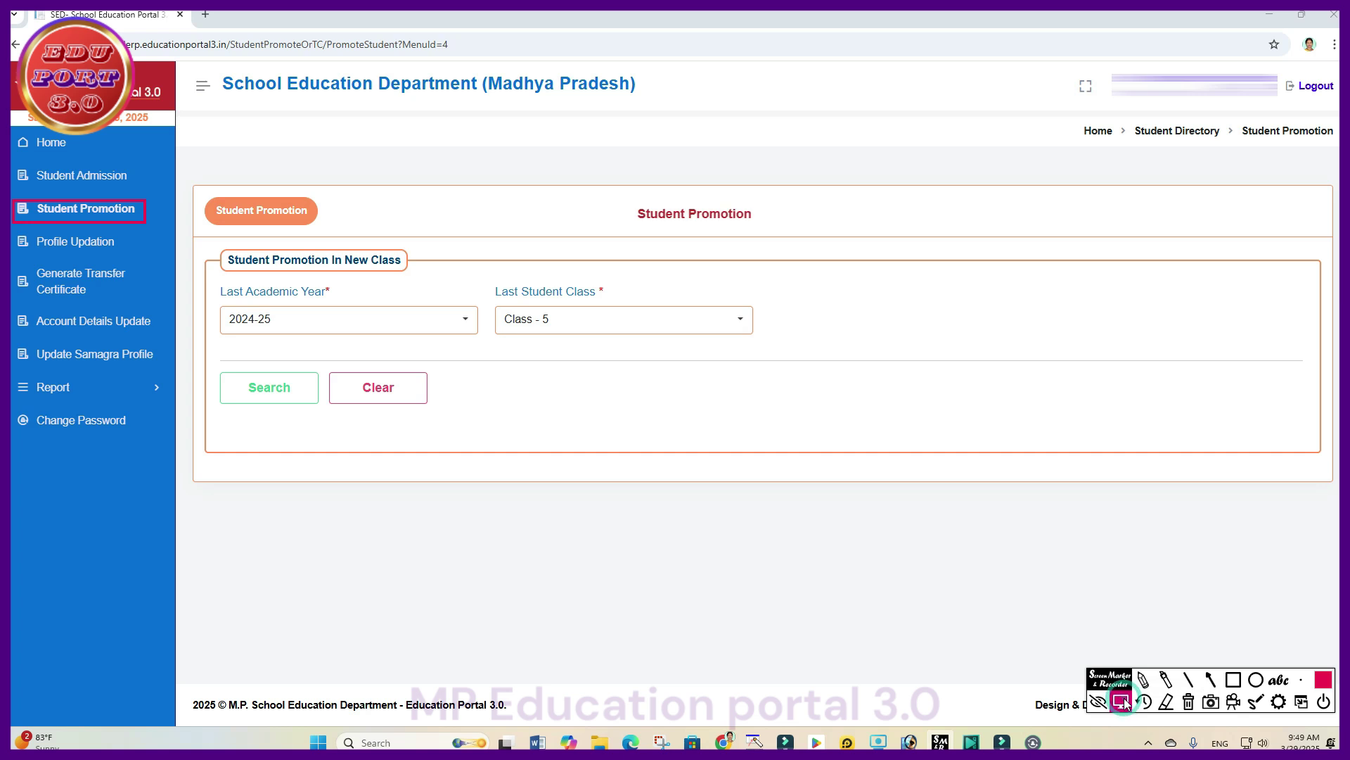
pyautogui.click(1238, 680)
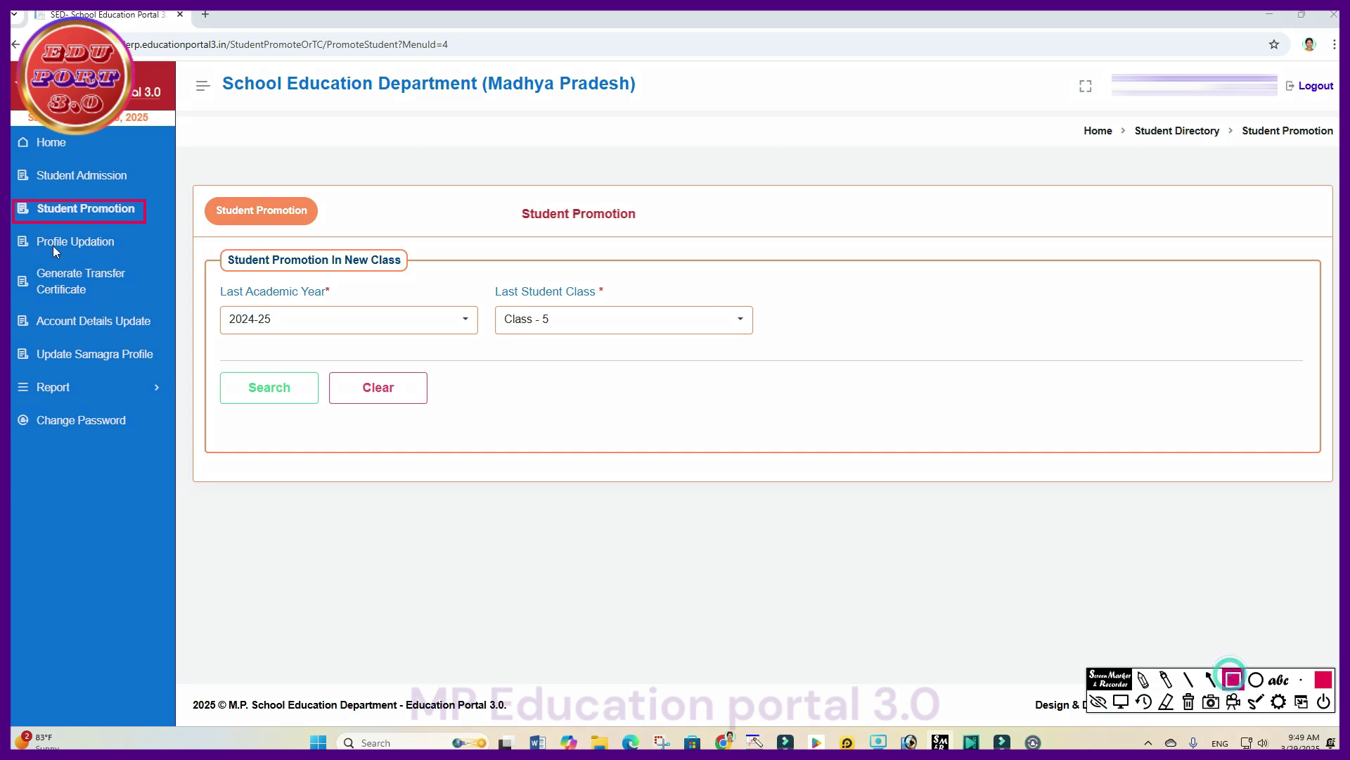
pyautogui.moveTo(11, 140)
pyautogui.mouseDown()
pyautogui.moveTo(31, 422)
pyautogui.moveTo(87, 452)
pyautogui.moveTo(166, 450)
pyautogui.mouseUp()
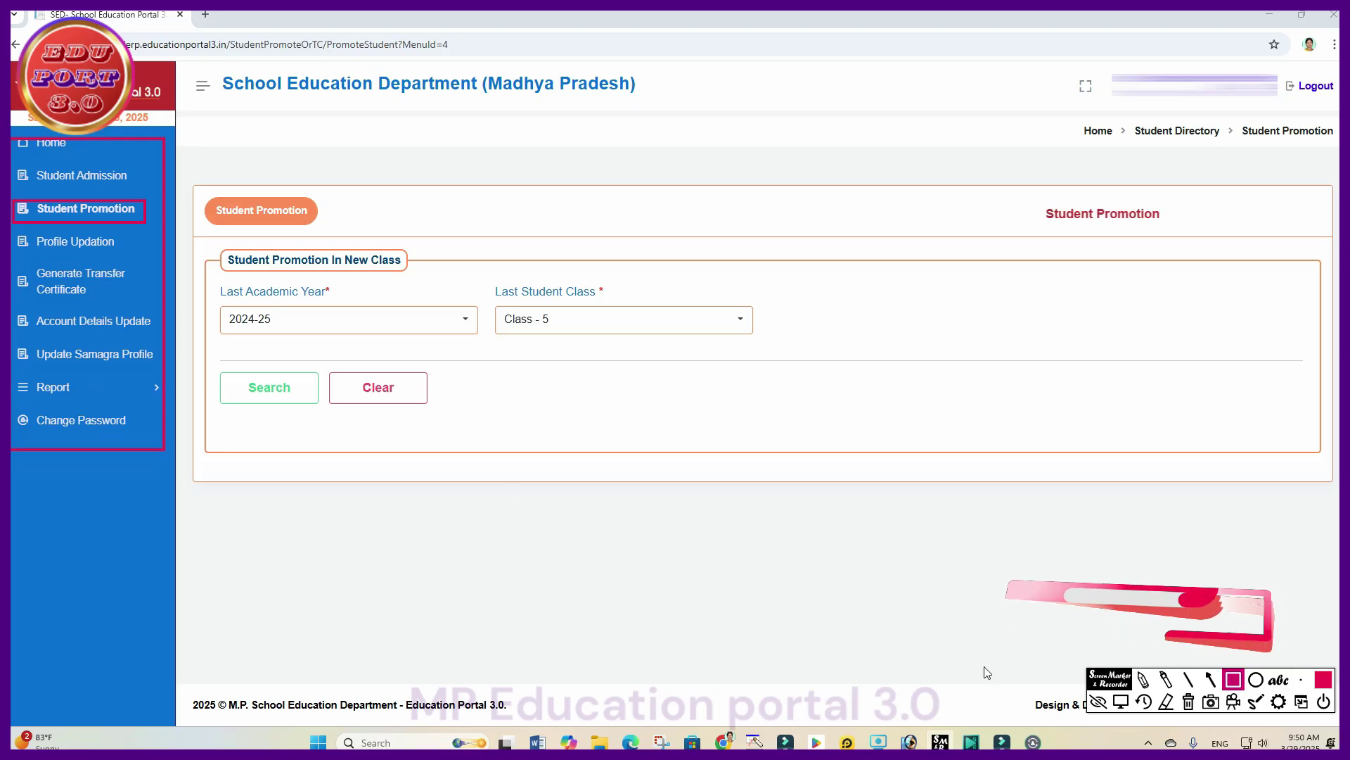
# - Expand the Report entries with the markings hidden, and show the marking tools and red rectangles again
pyautogui.click(1097, 701)
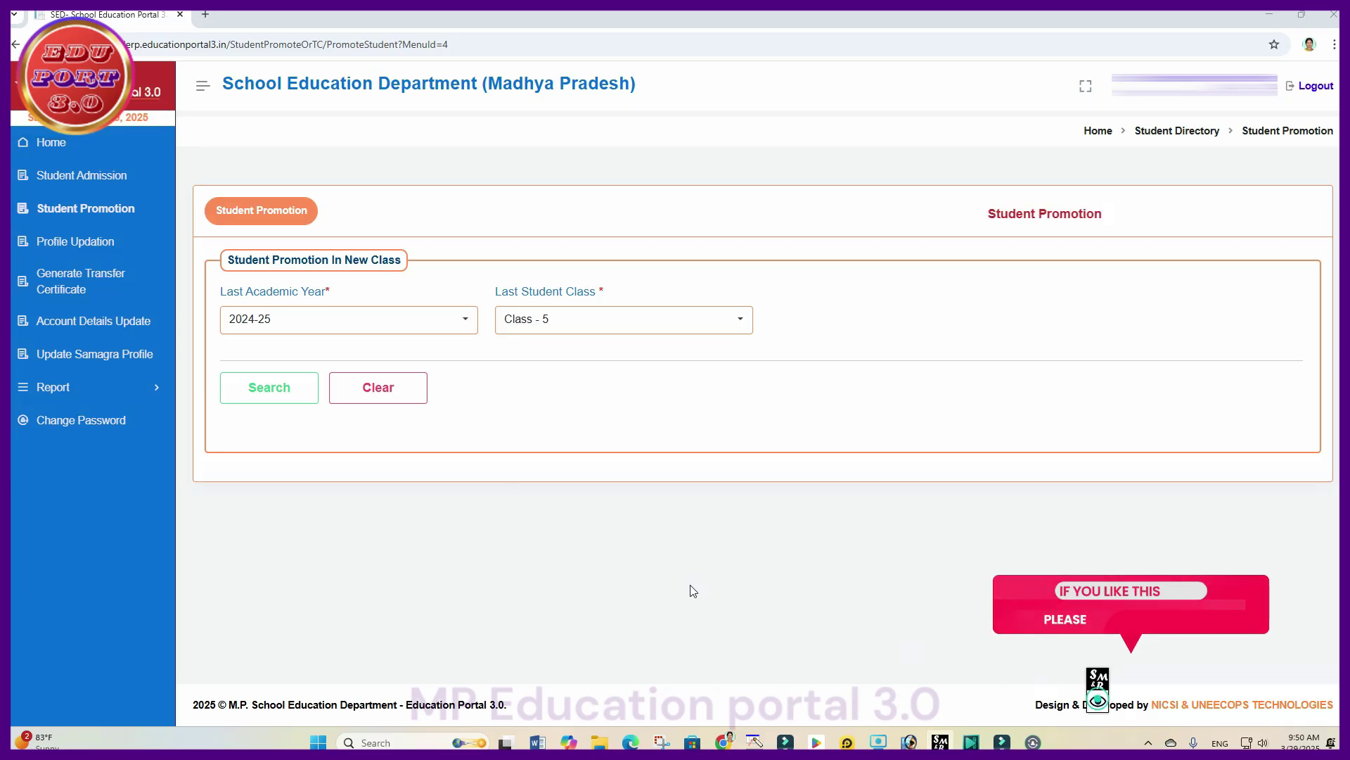
pyautogui.click(105, 389)
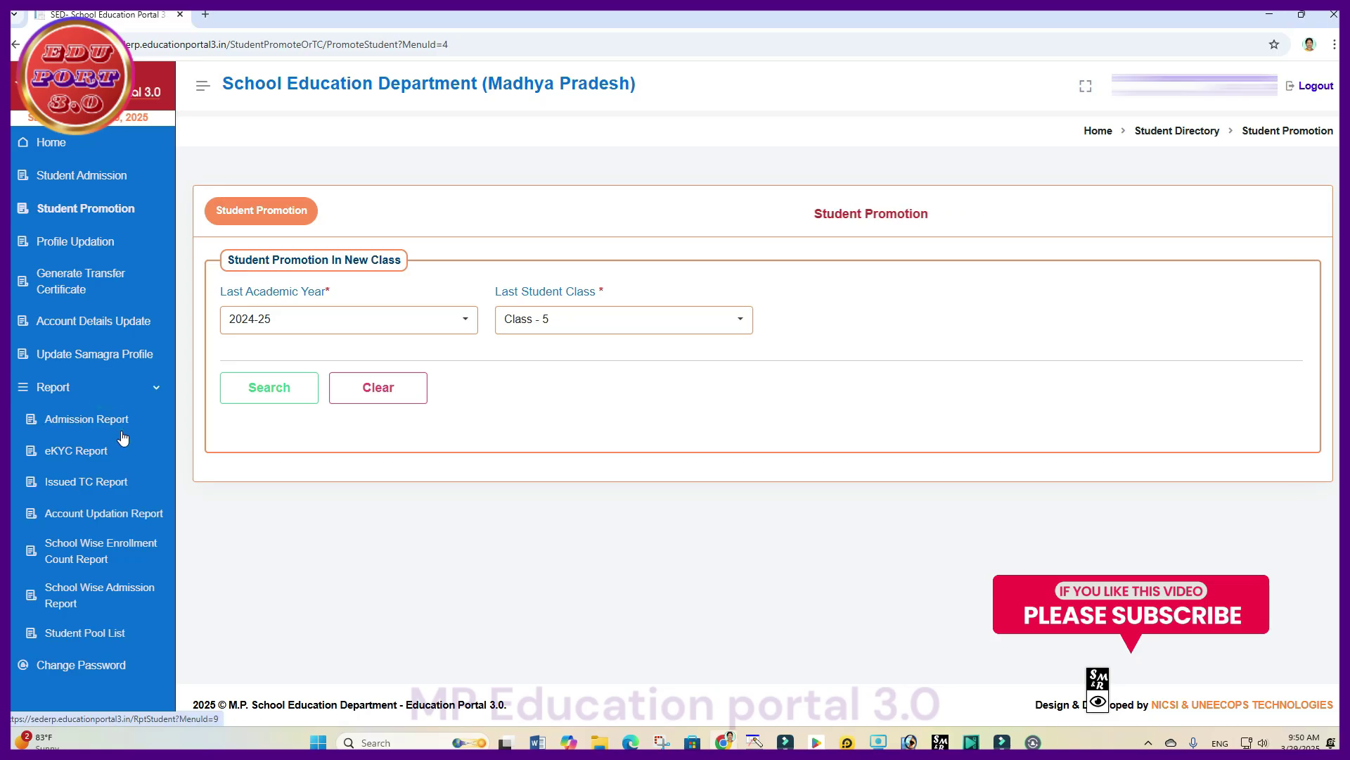
pyautogui.click(1102, 709)
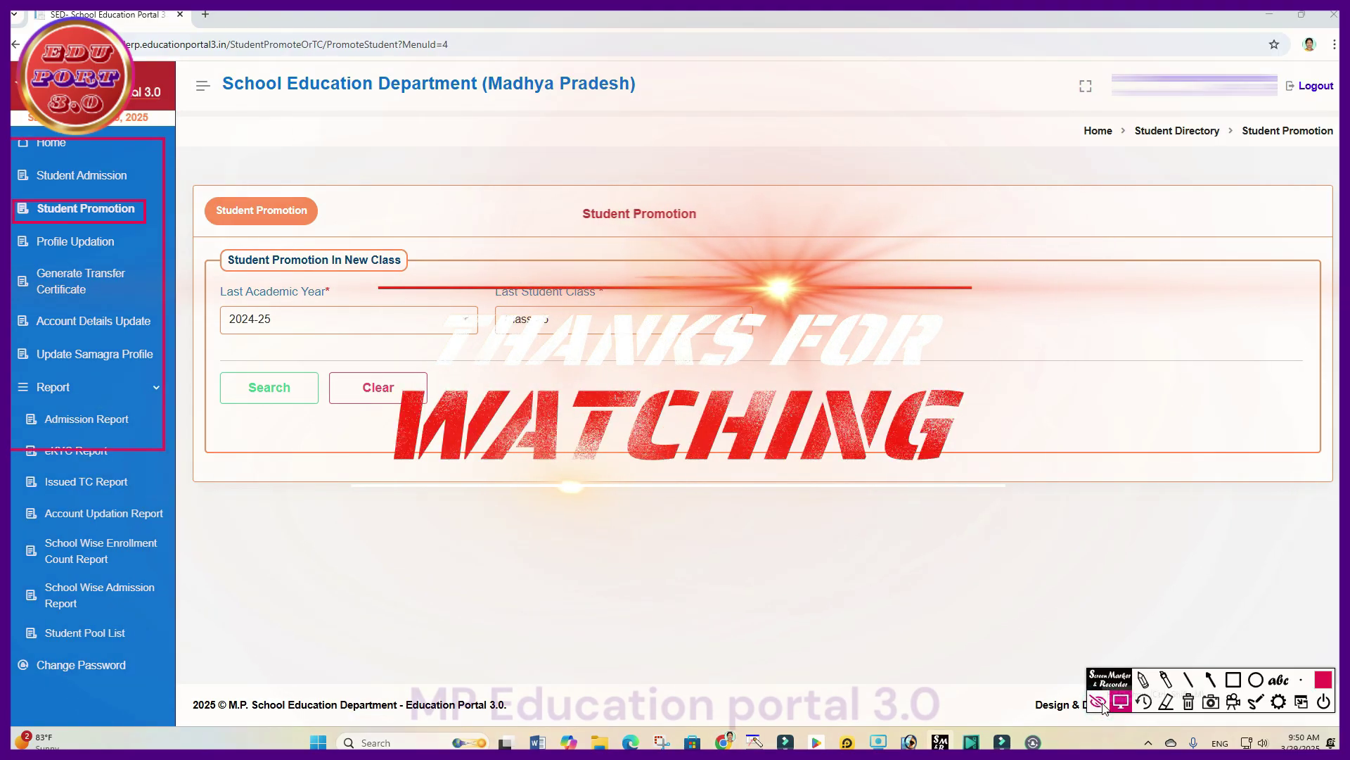